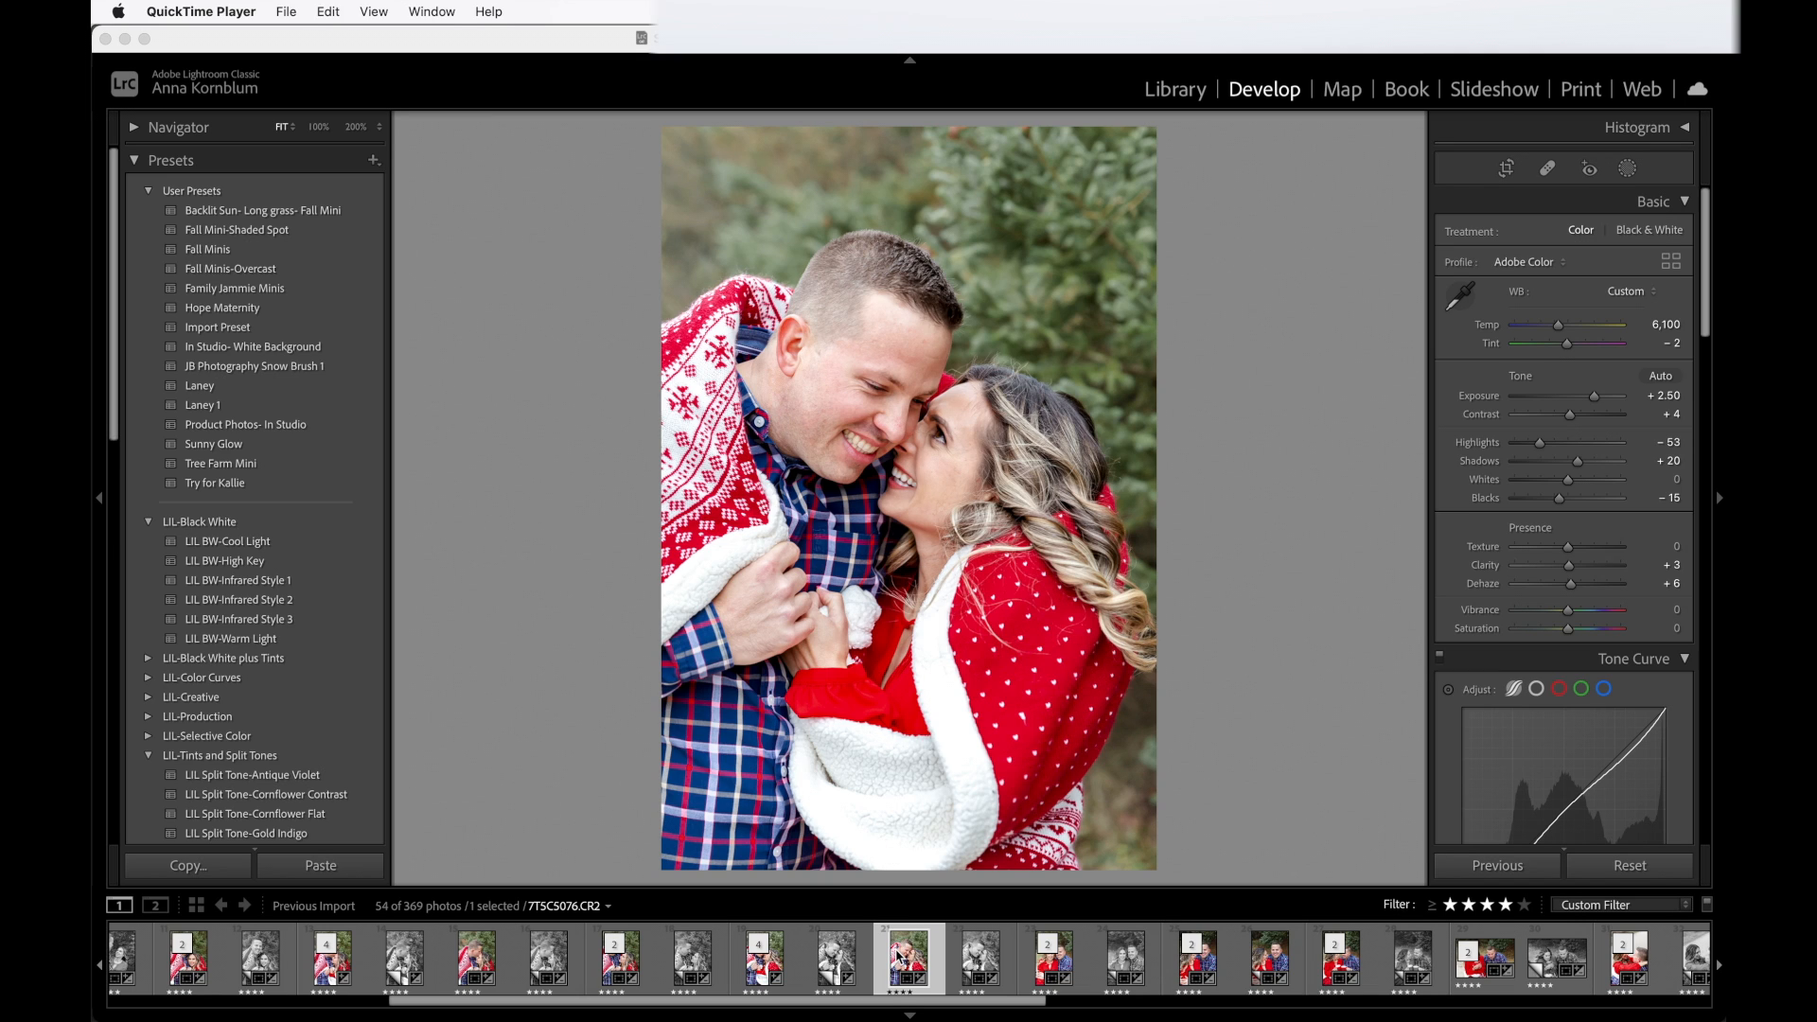
Open the selected photo 7T5C5076.CR2 from Lightroom Classic for editing in Adobe Photoshop 2022.
left_click(898, 958)
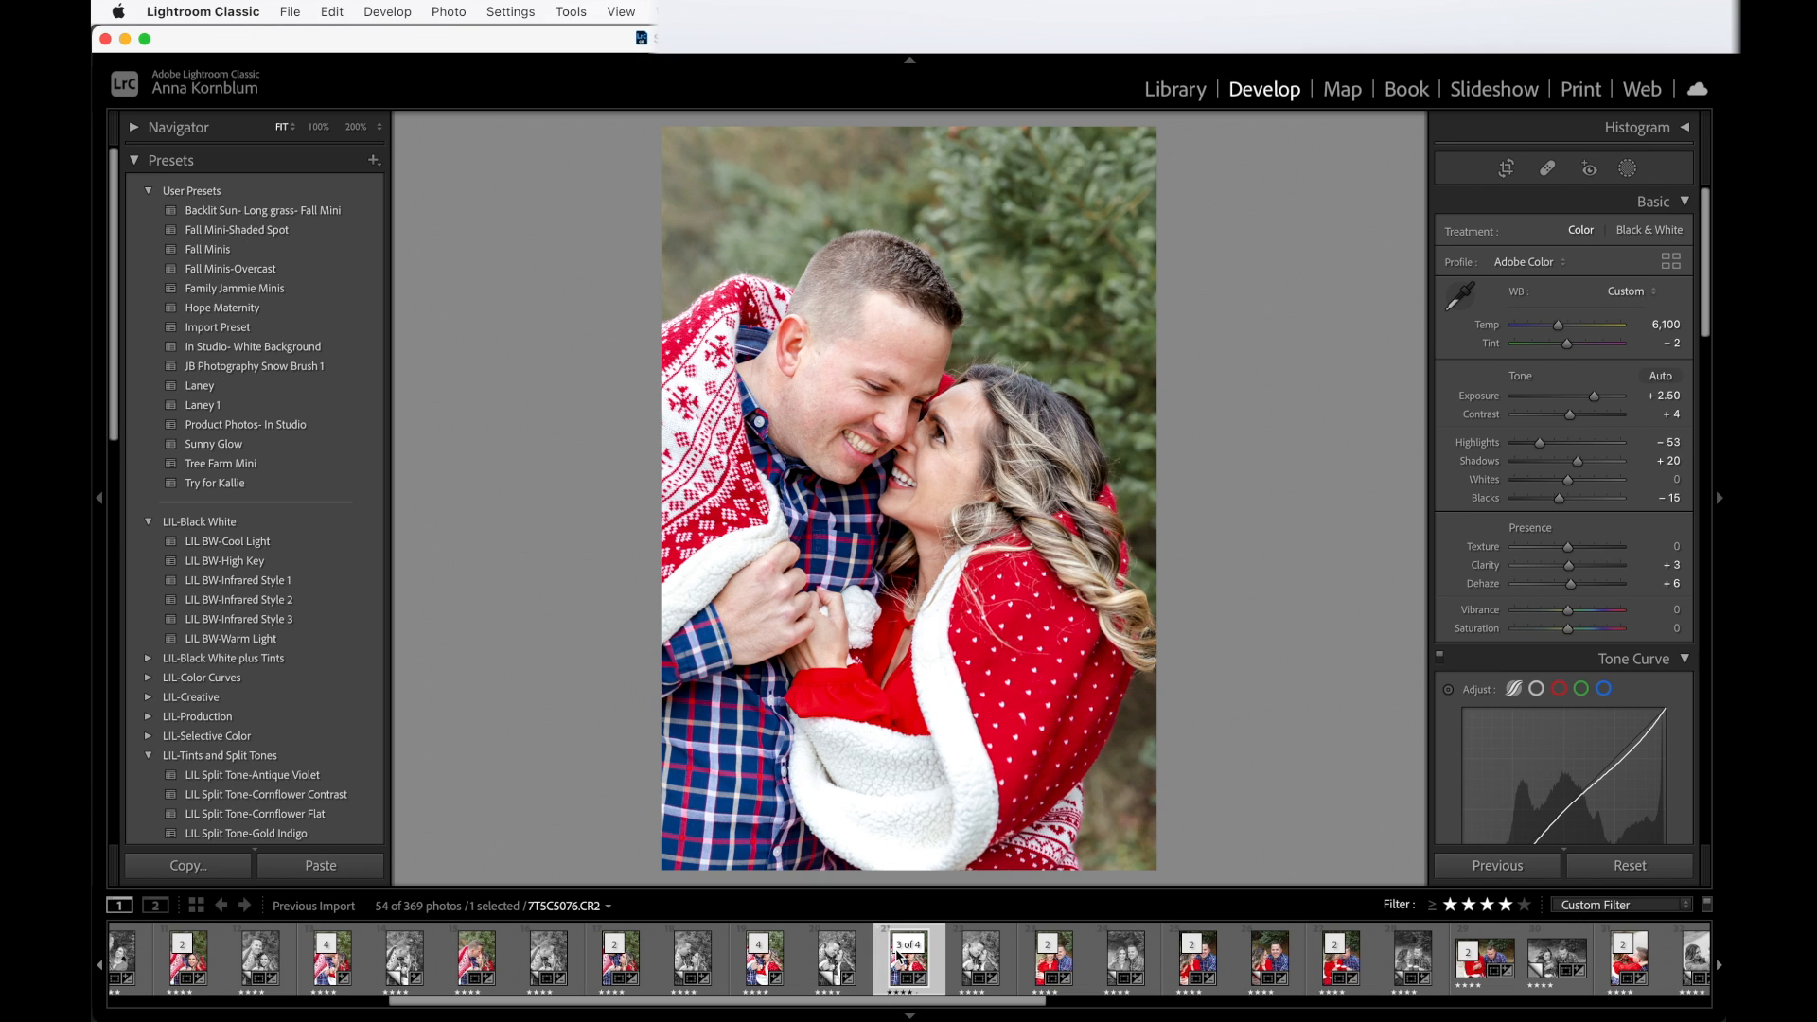
right_click(897, 958)
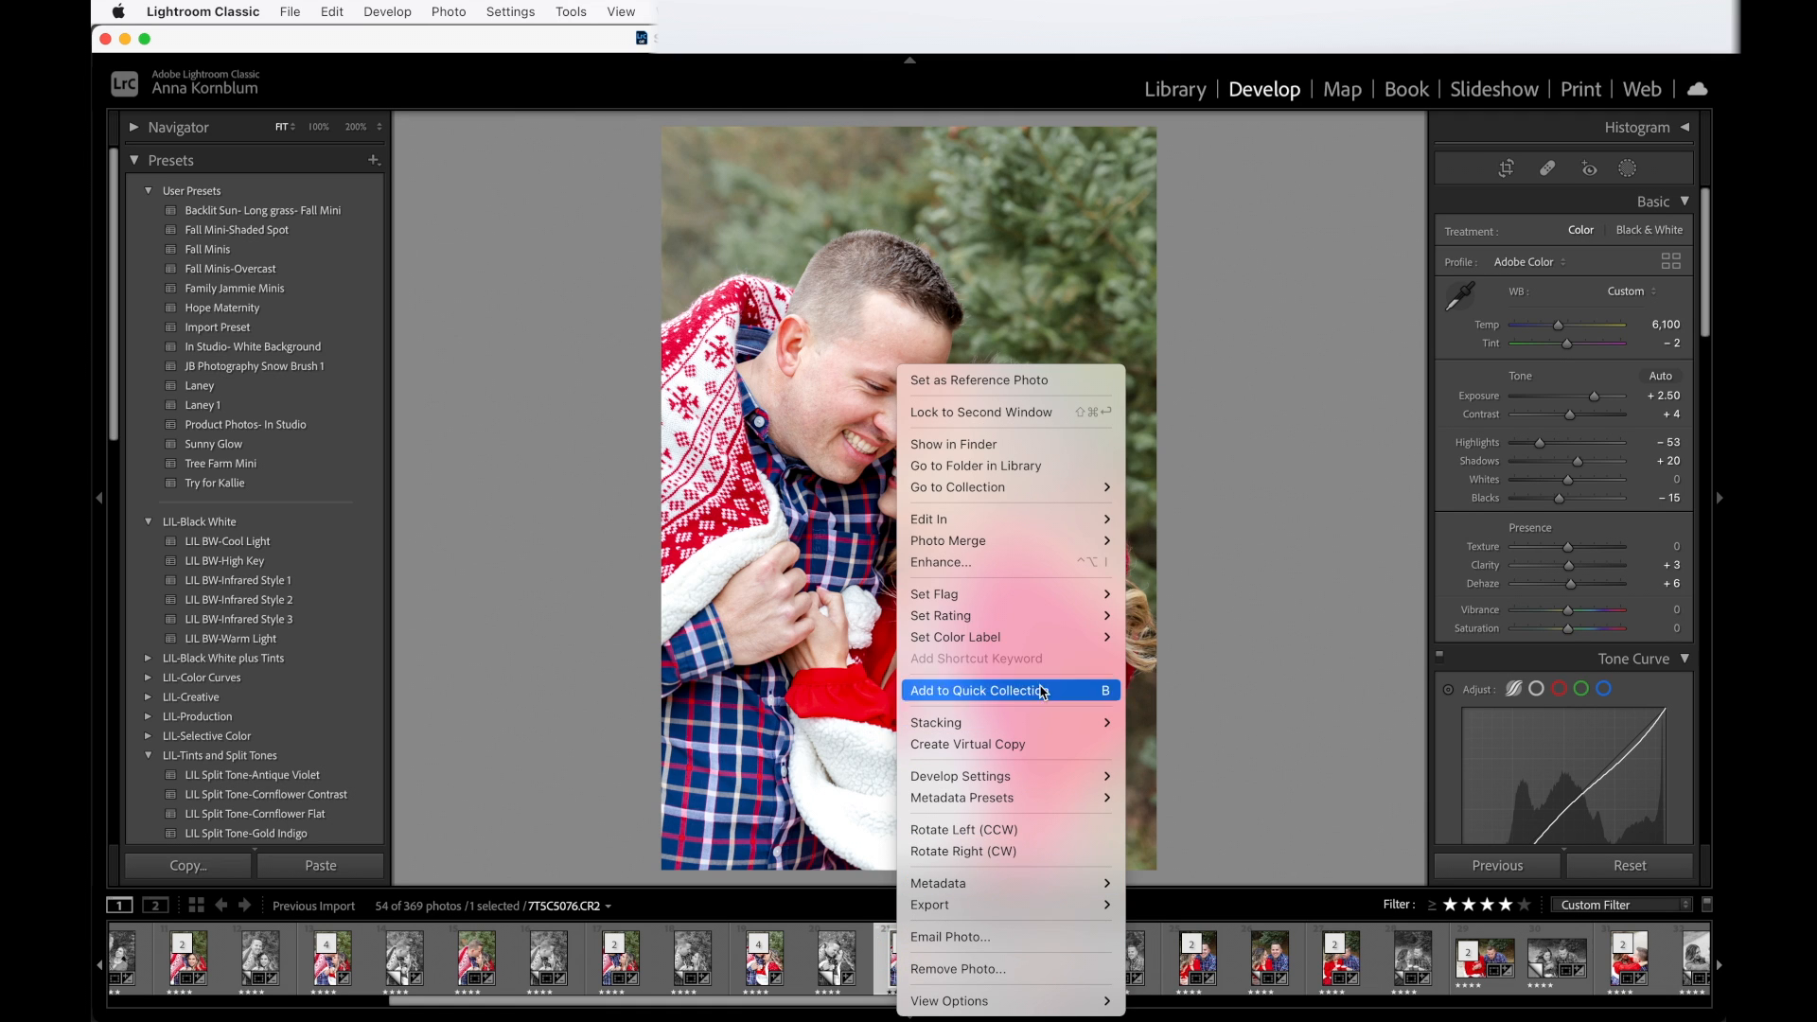
mouse_move(1084, 521)
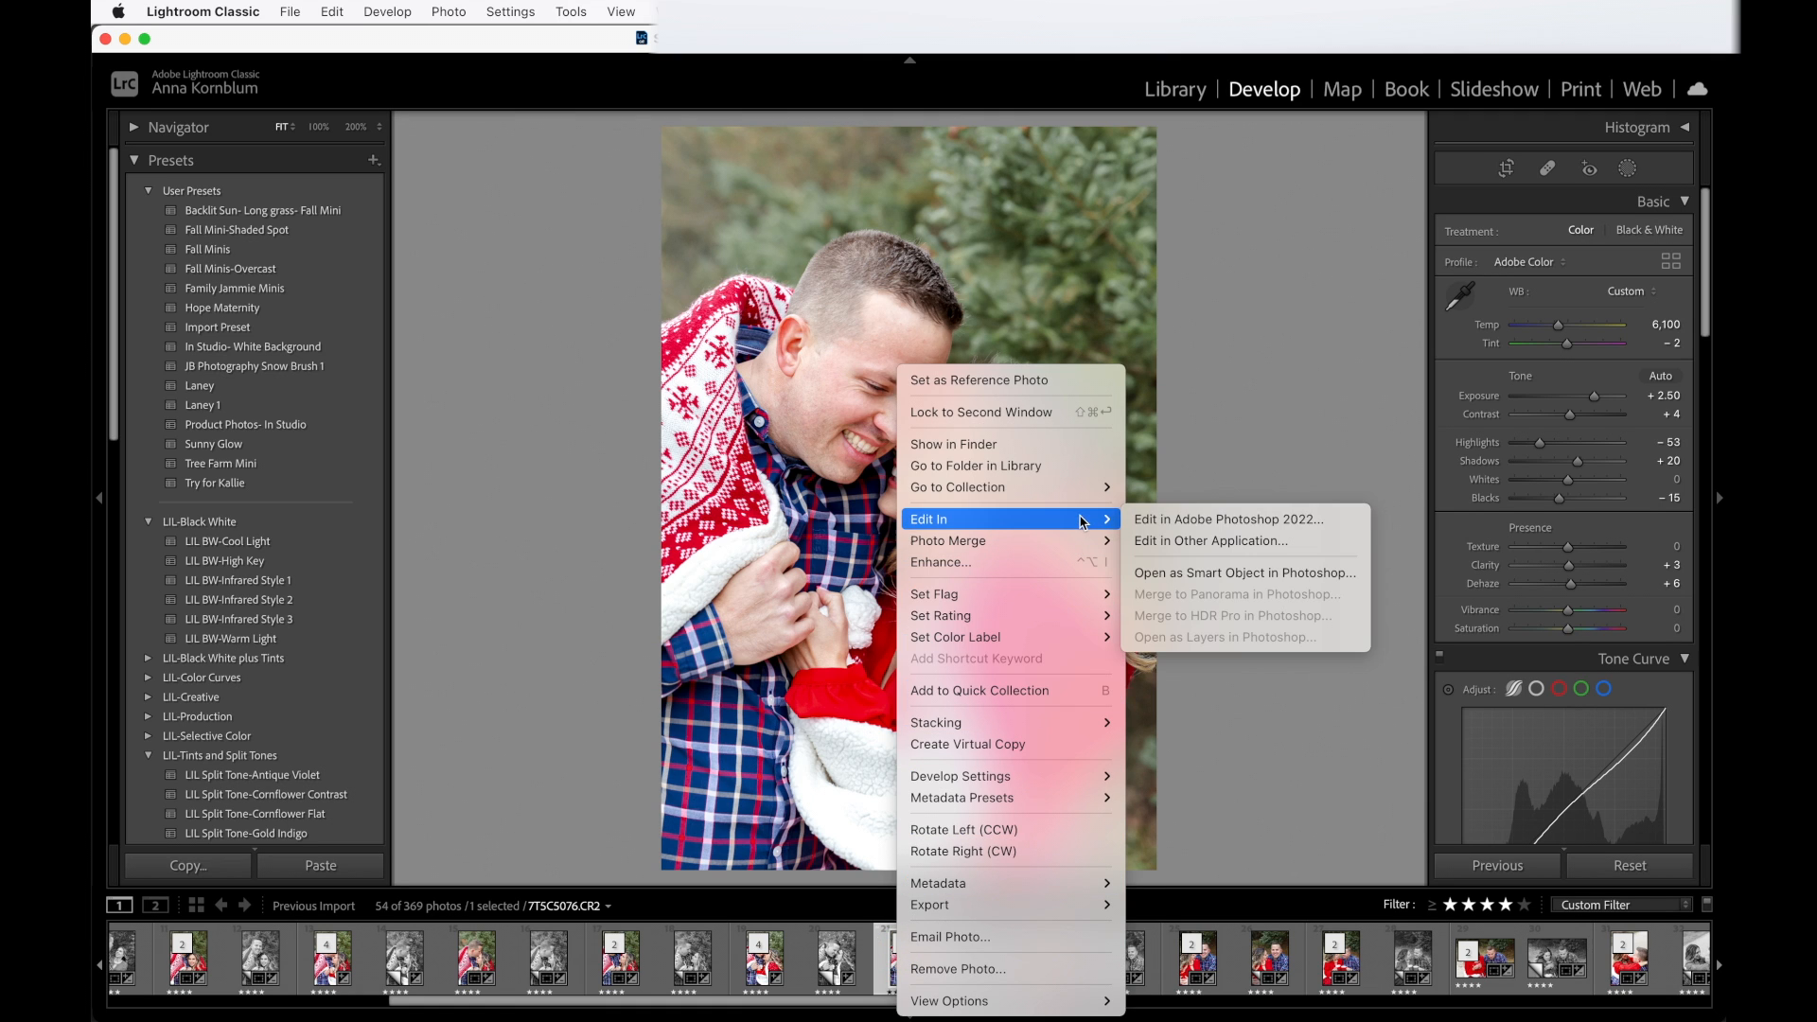
left_click(1164, 521)
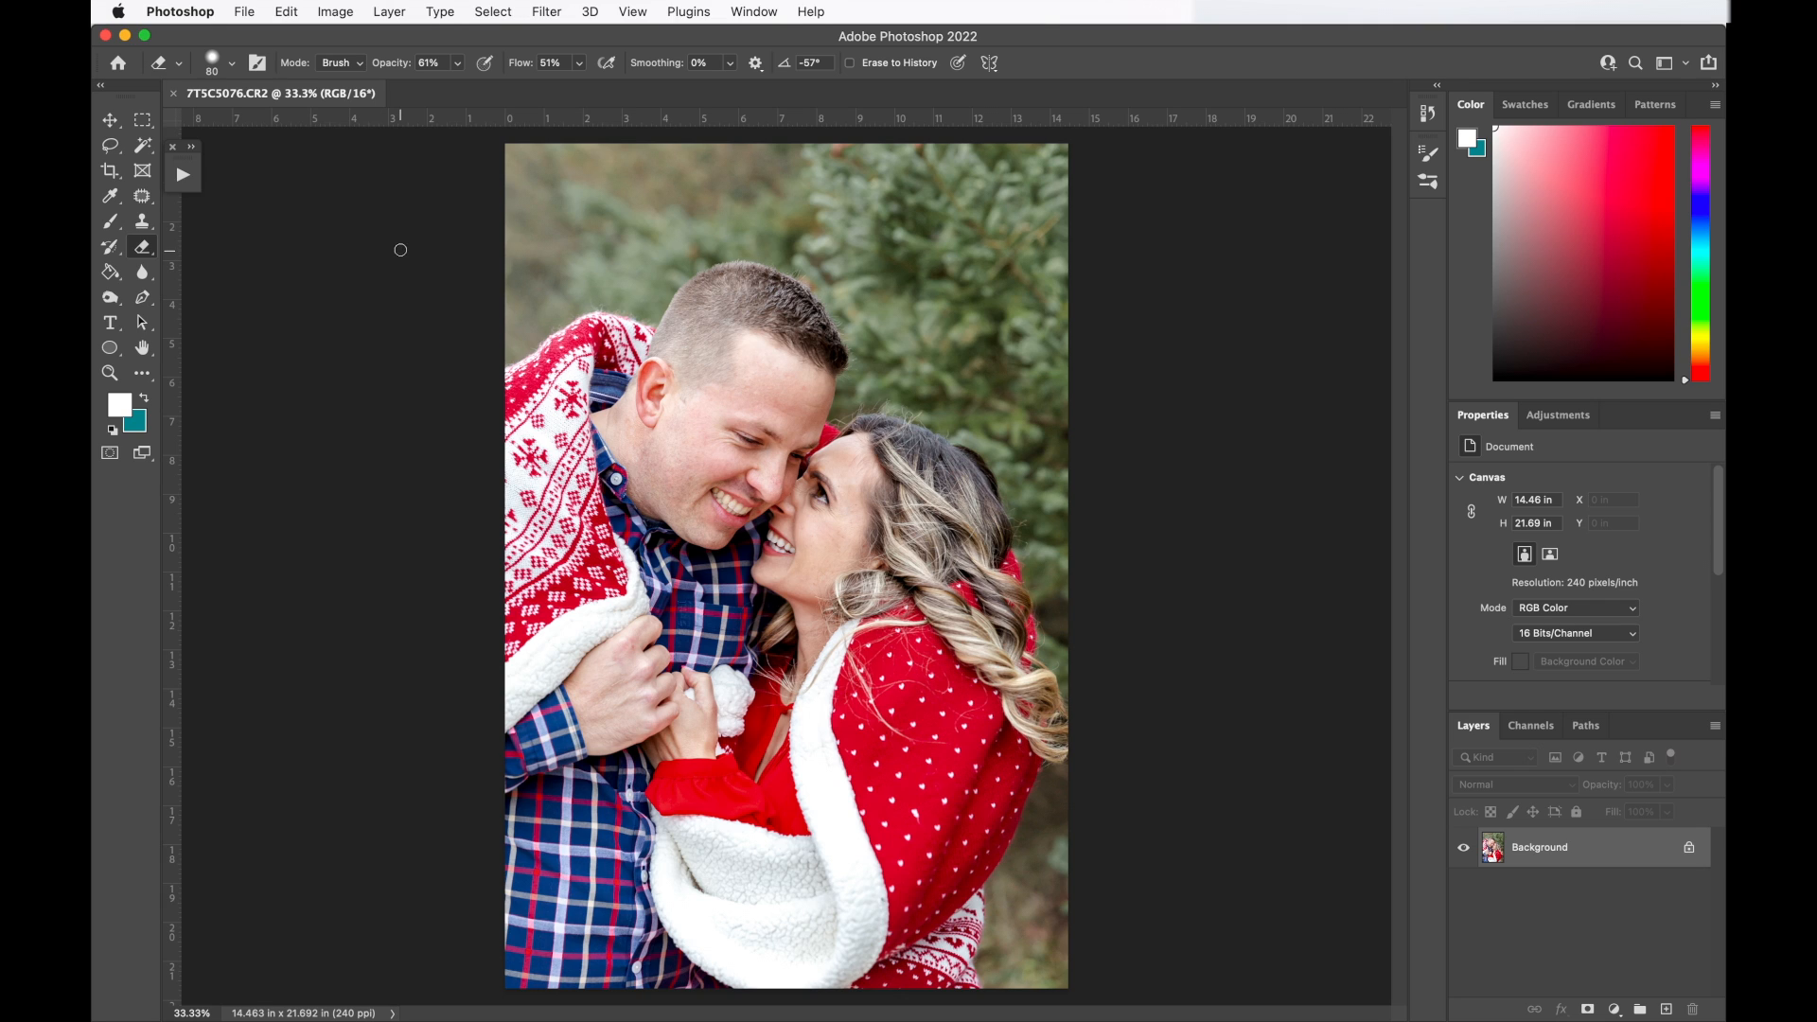
Start placing an embedded file and browse the snow overlays in the SnowOverlay1 folder.
left_click(250, 15)
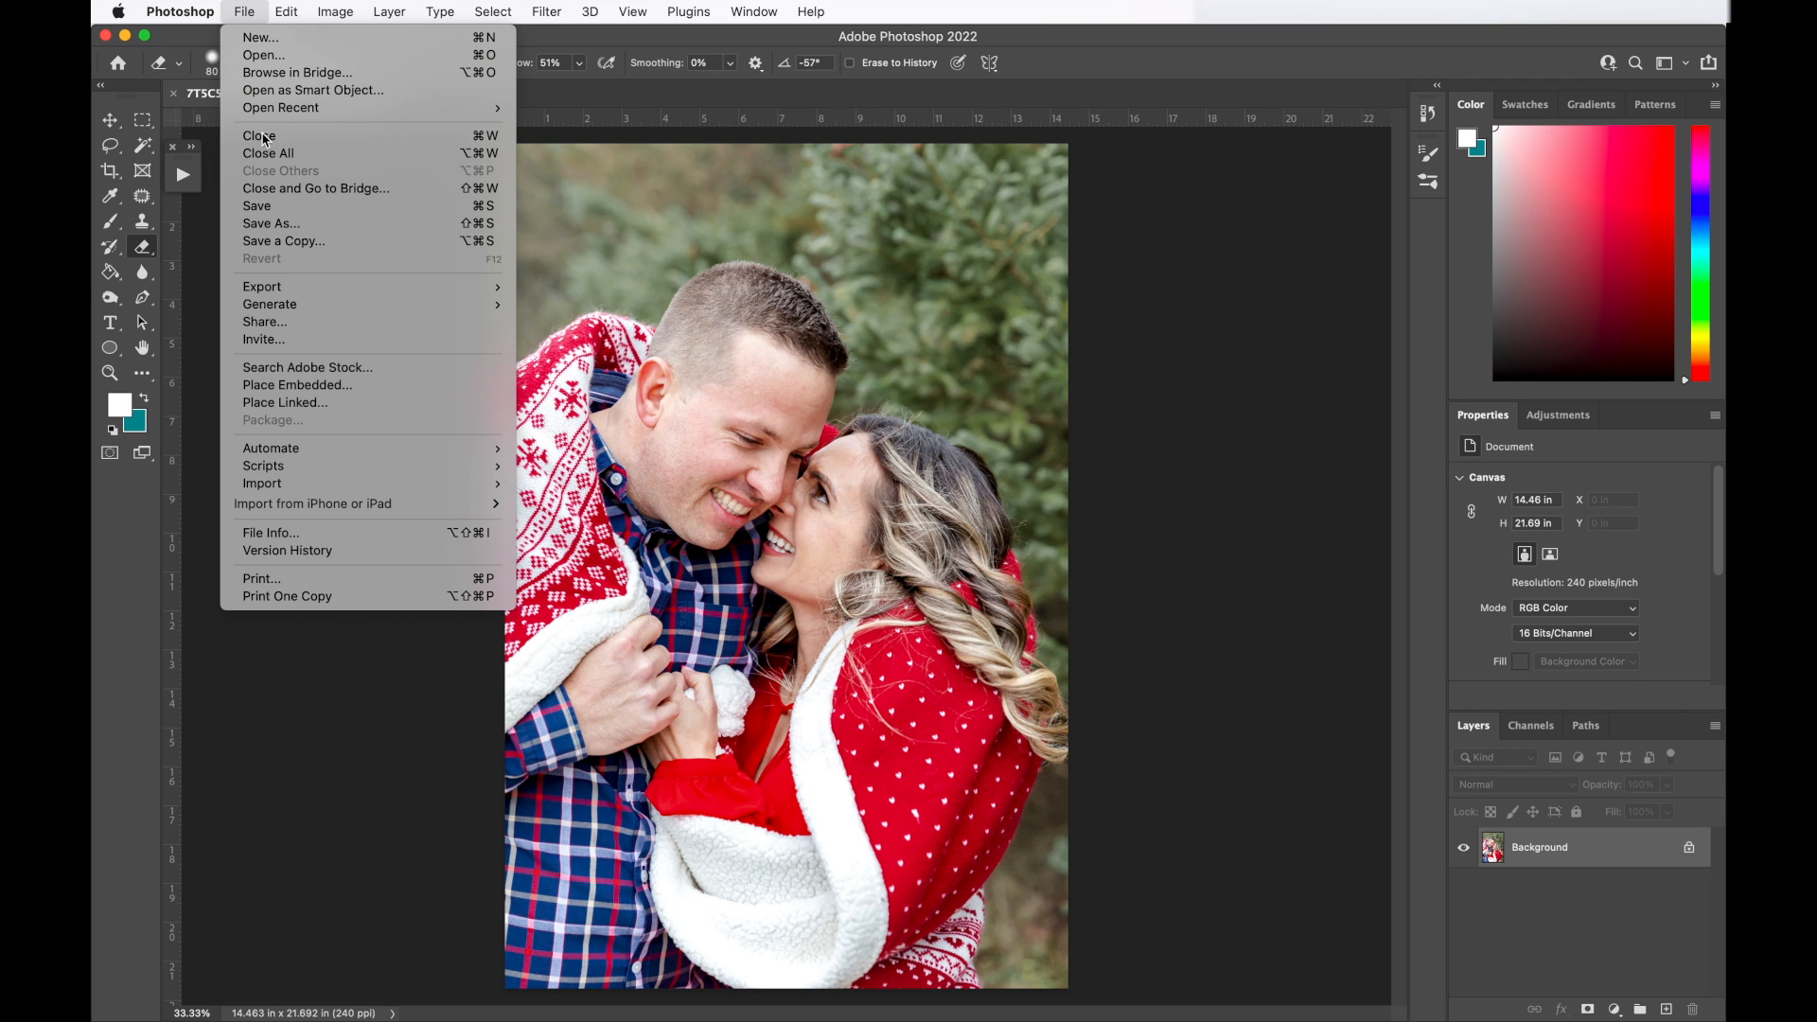
left_click(306, 386)
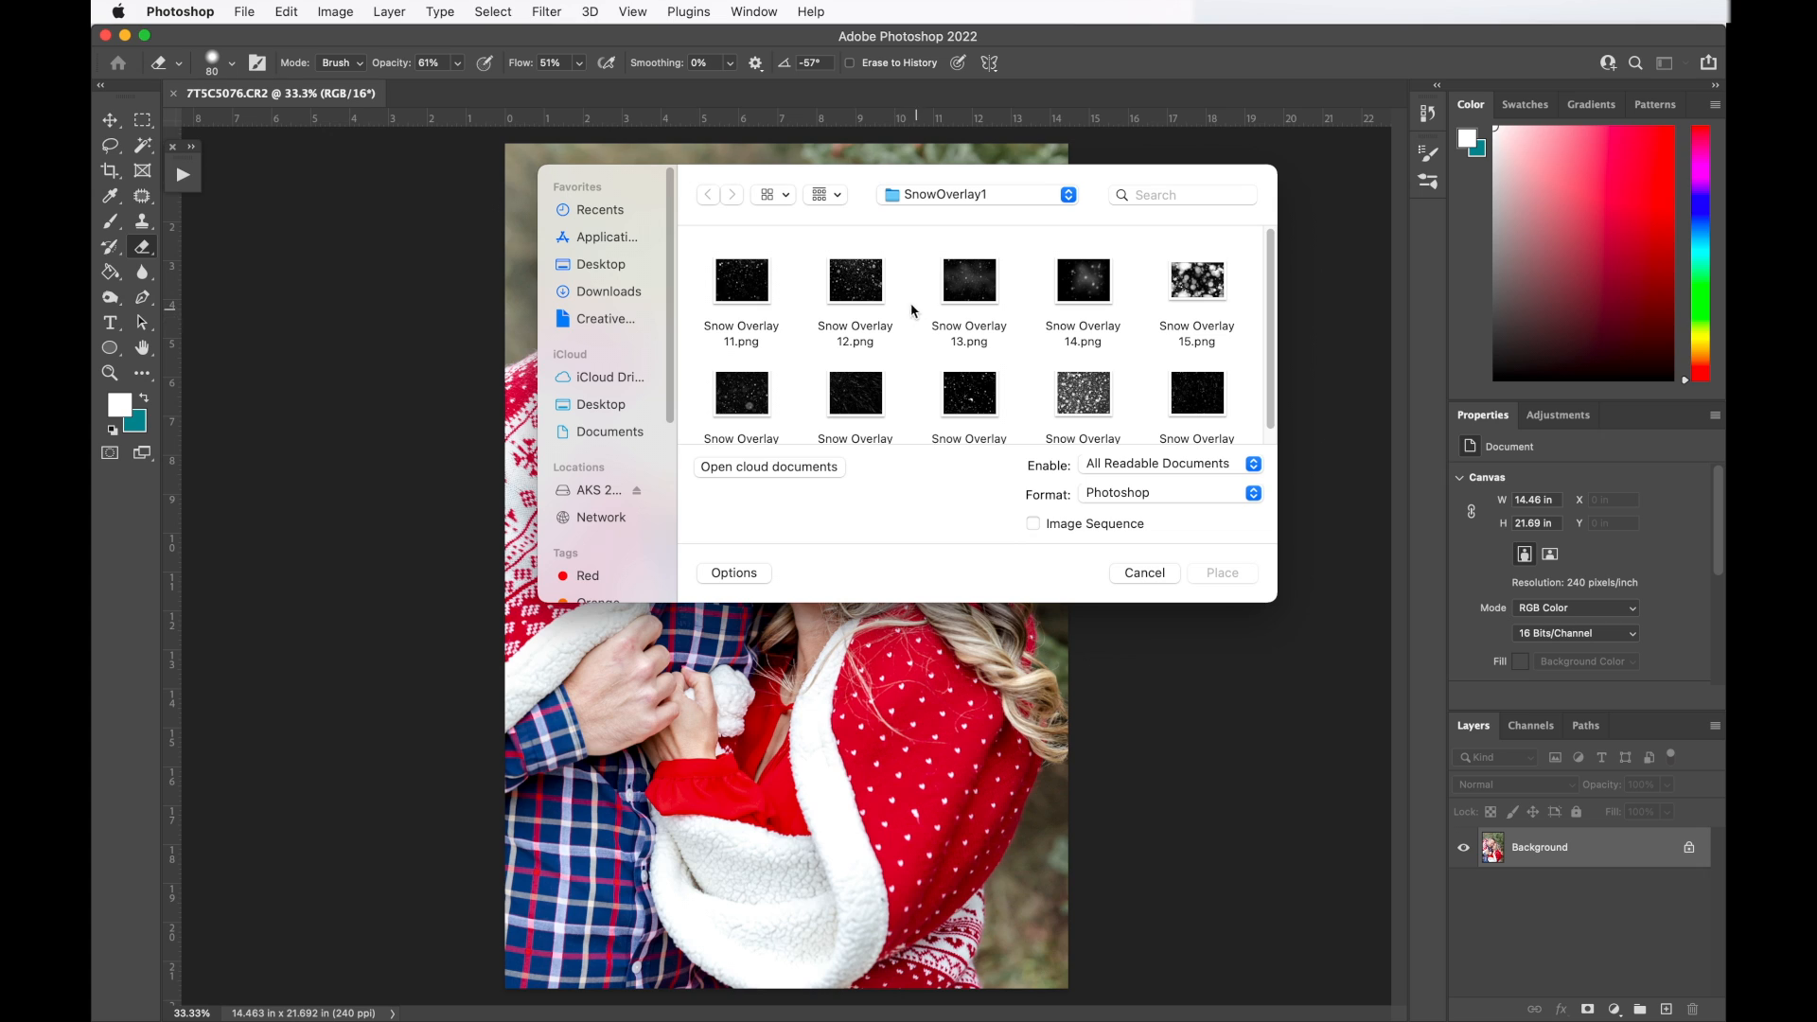
left_click(743, 289)
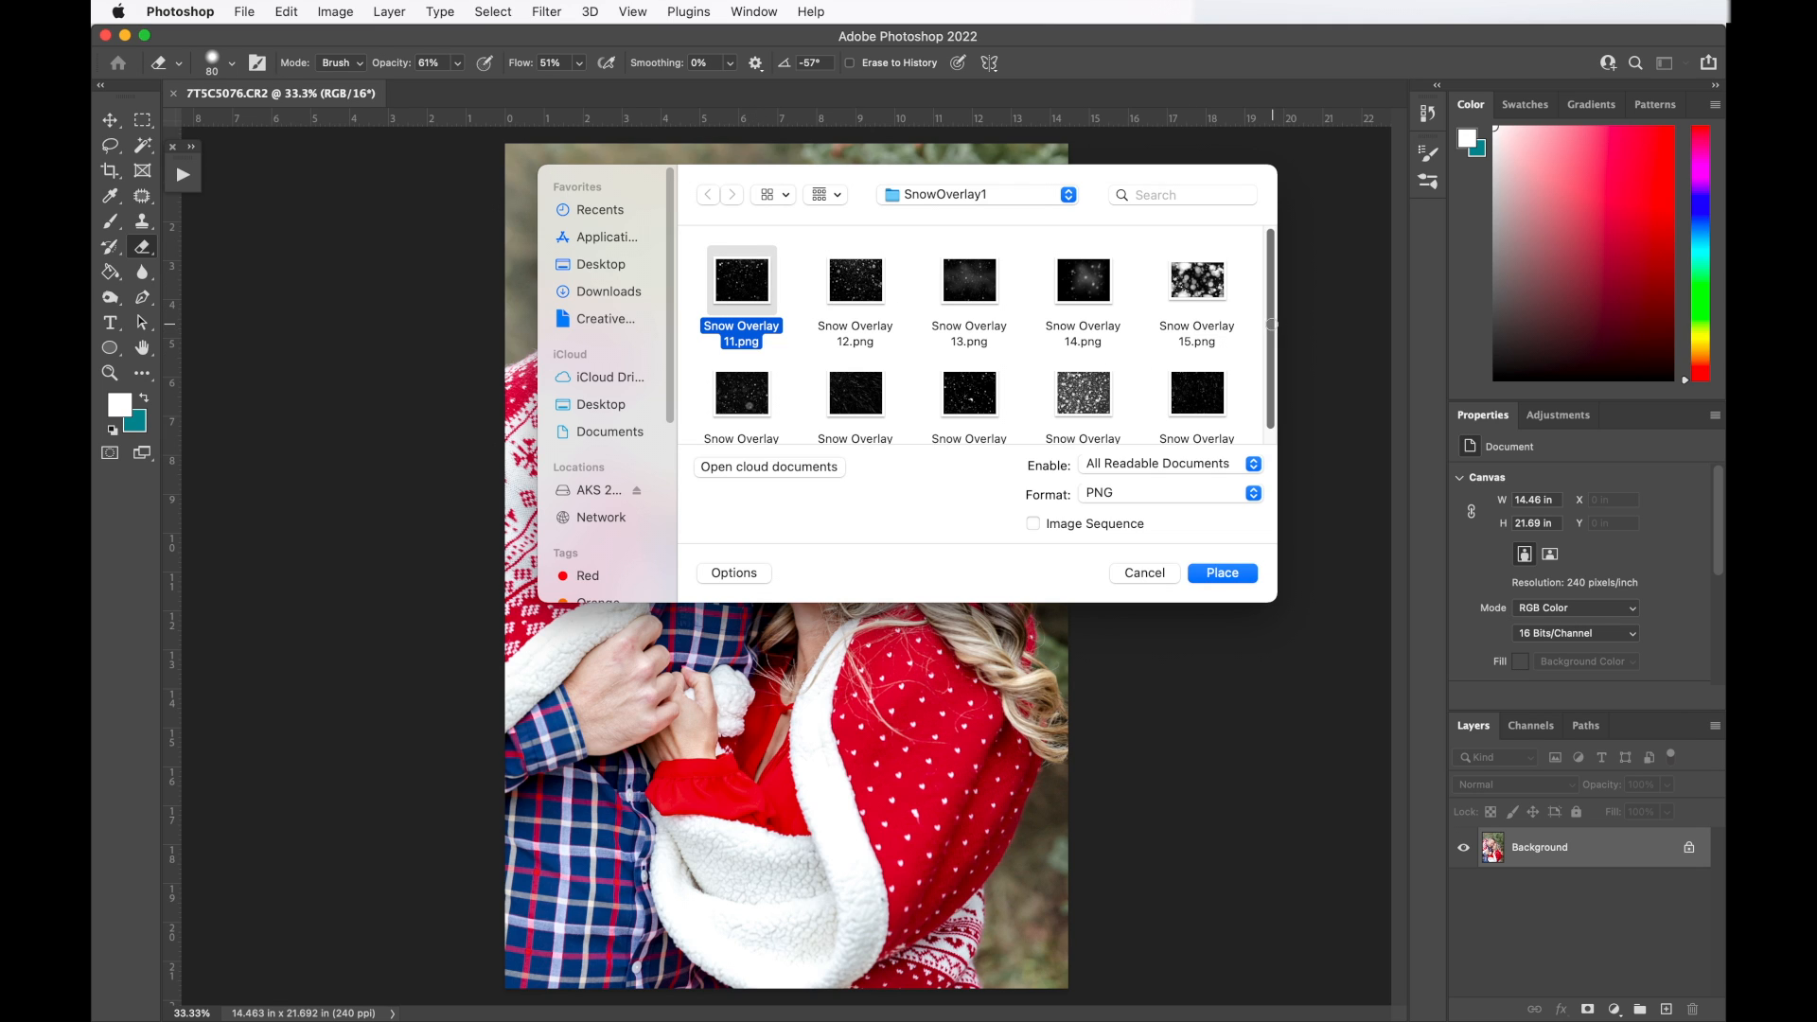
scroll(1269, 324, "down", 2)
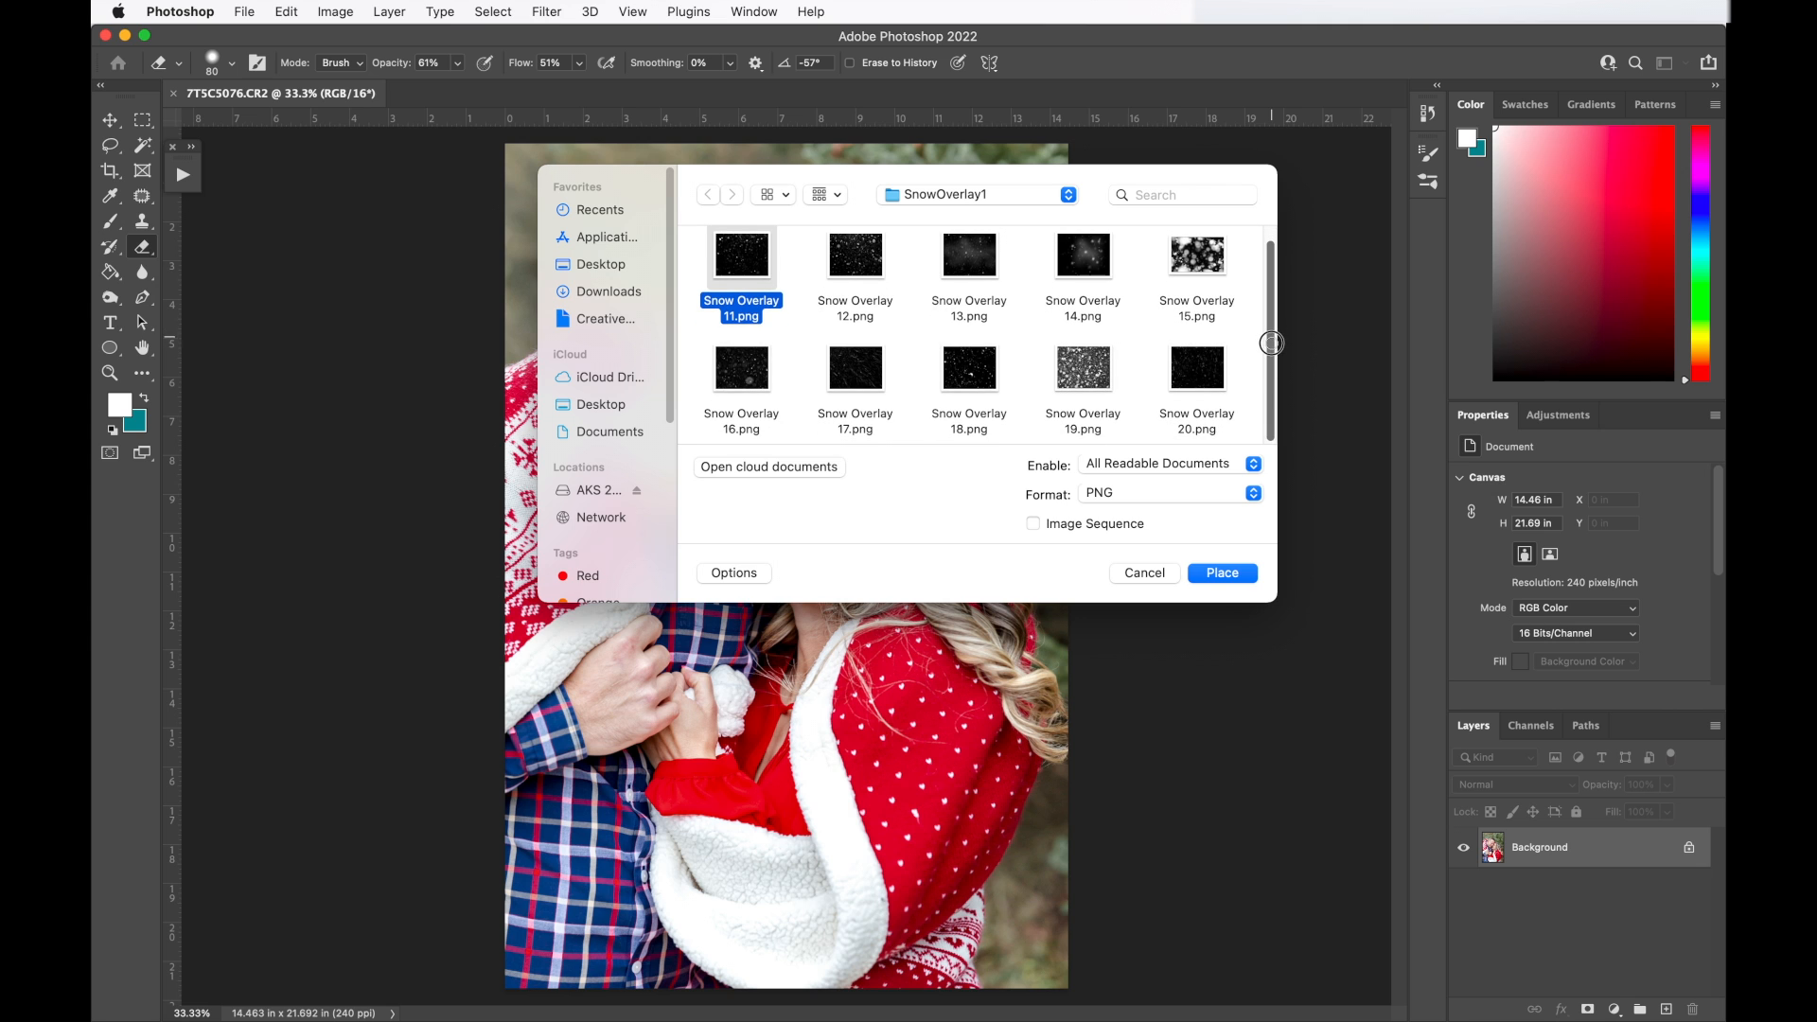
scroll(1272, 346, "up", 2)
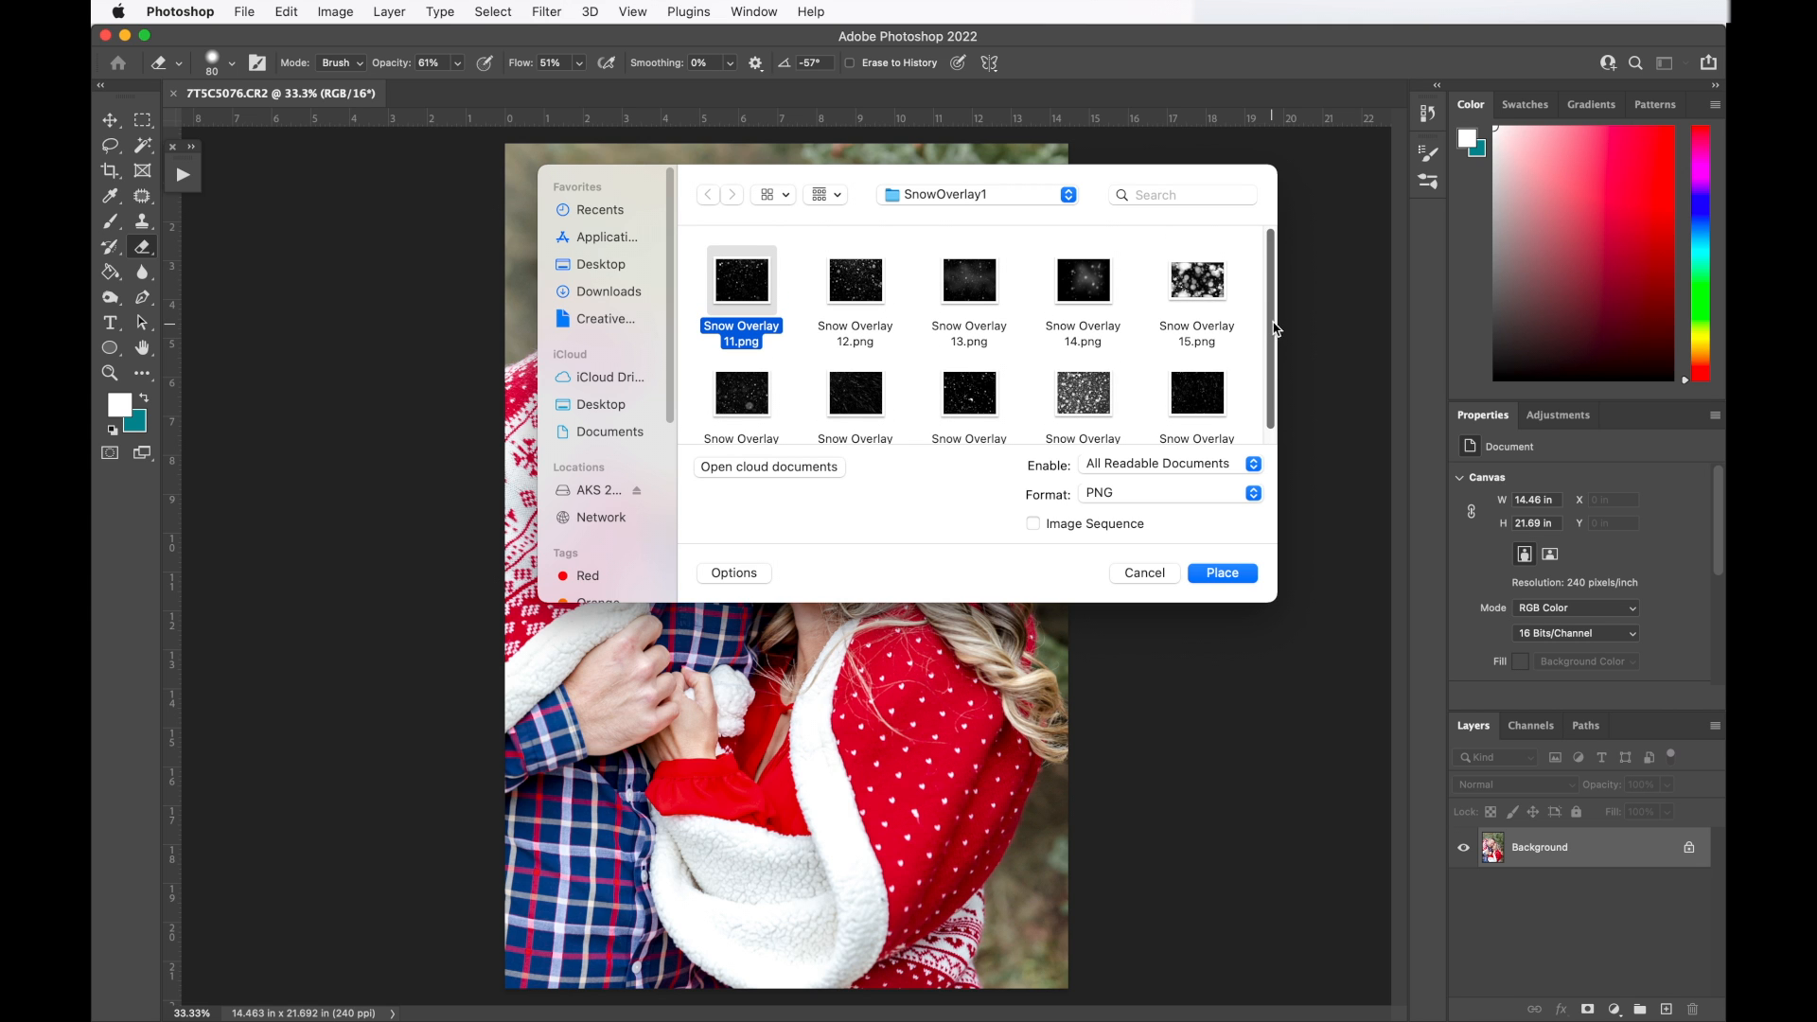
Preview the images Snow Overlay 15.png and Snow Overlay 14.png in the file chooser.
left_click(1198, 281)
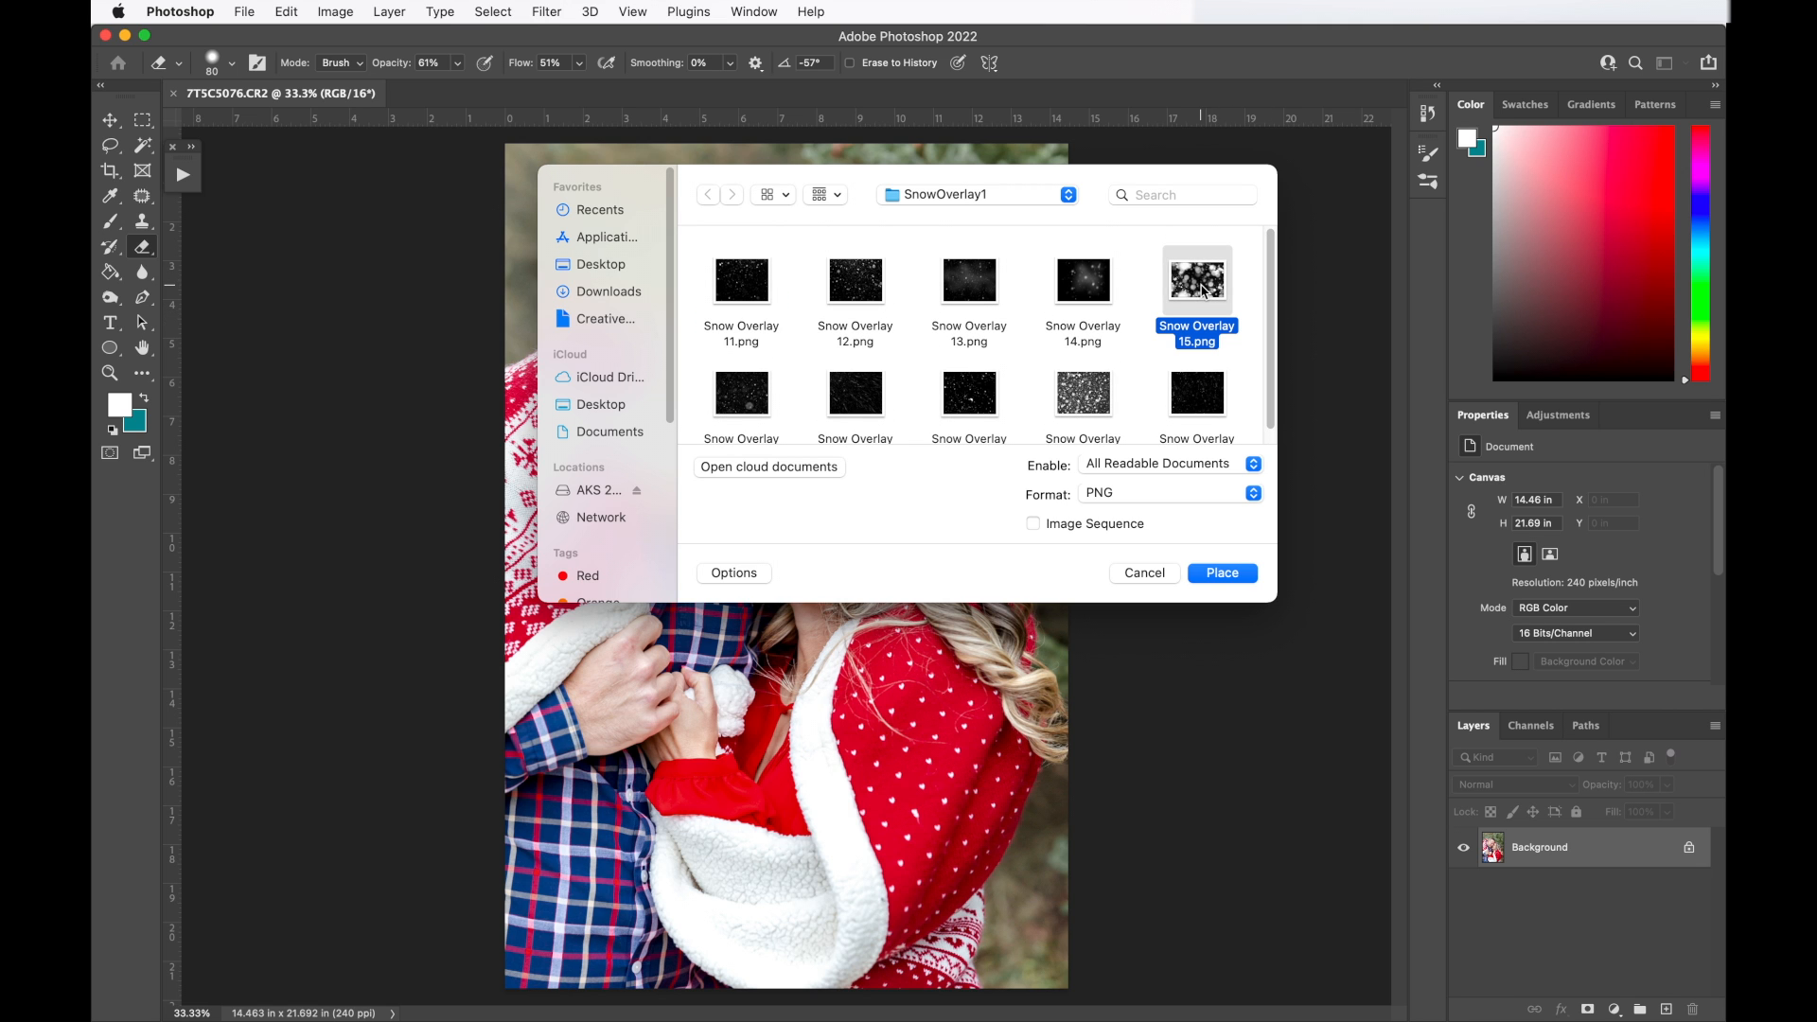
key("space")
key("space")
left_click(1094, 286)
key("space")
key("space")
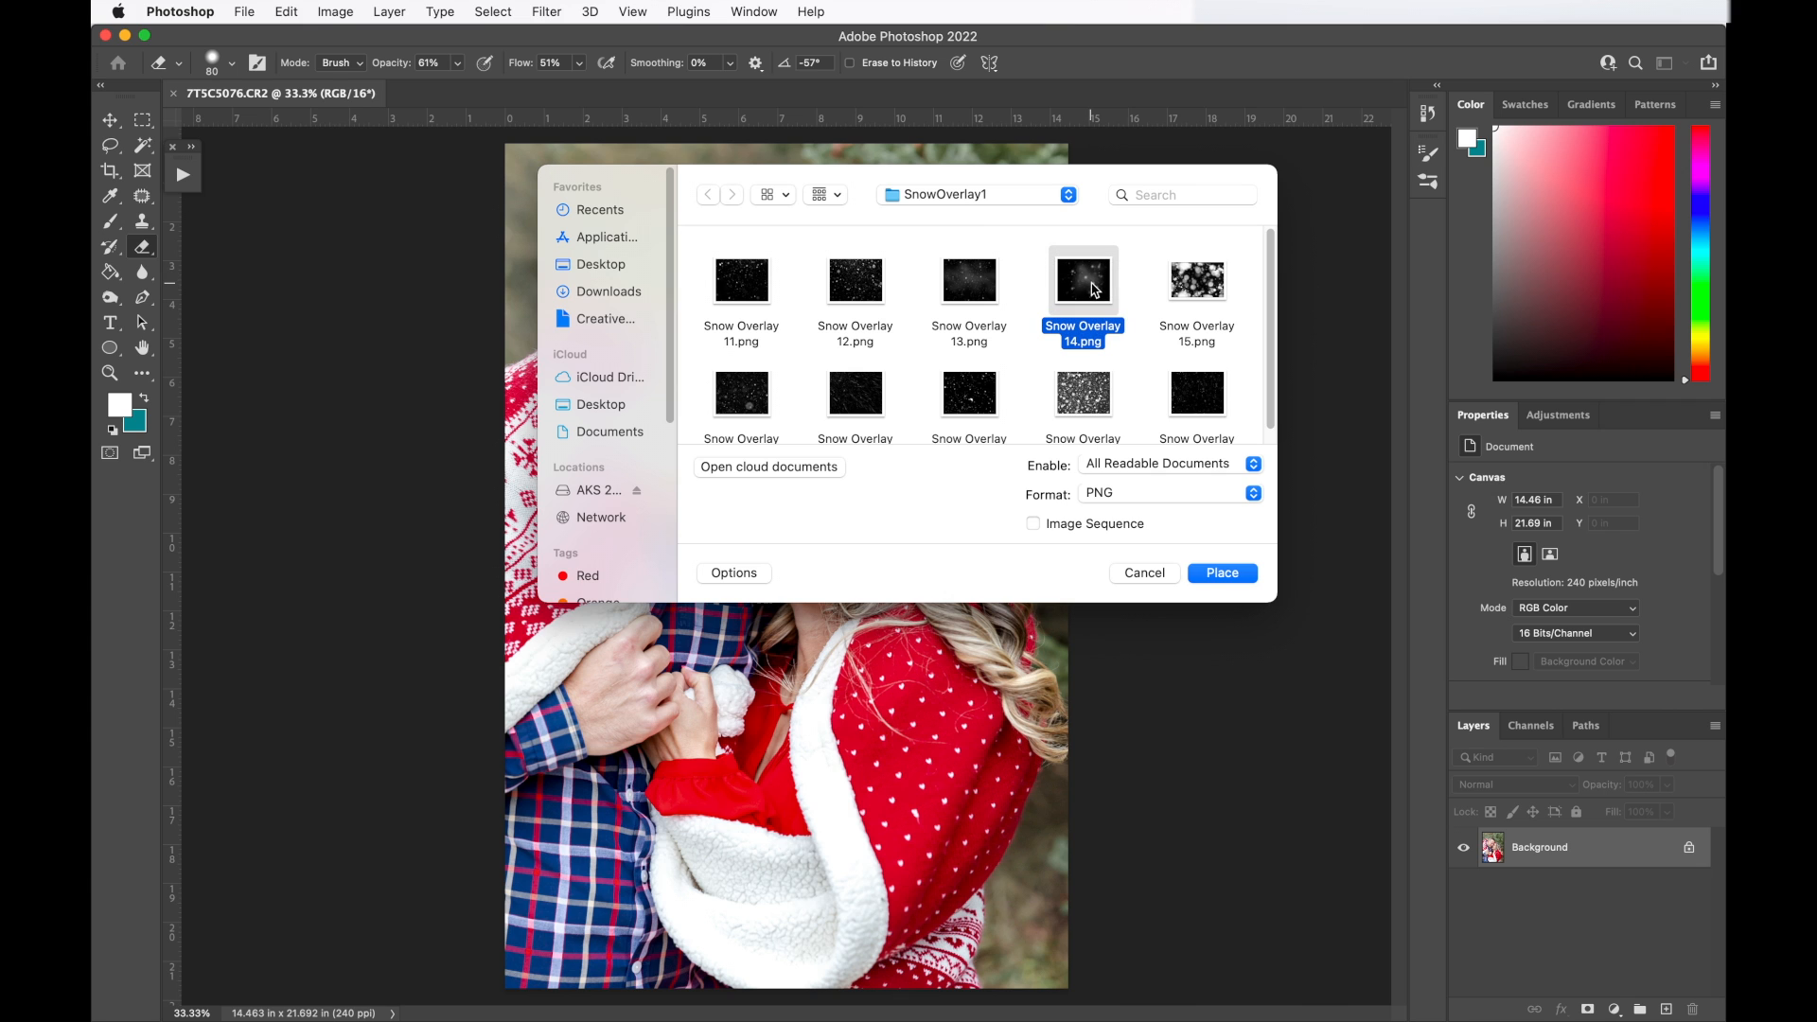
key("space")
key("space")
Place Snow Overlay 11.png onto the photo and set its blend mode to Screen.
left_click(747, 290)
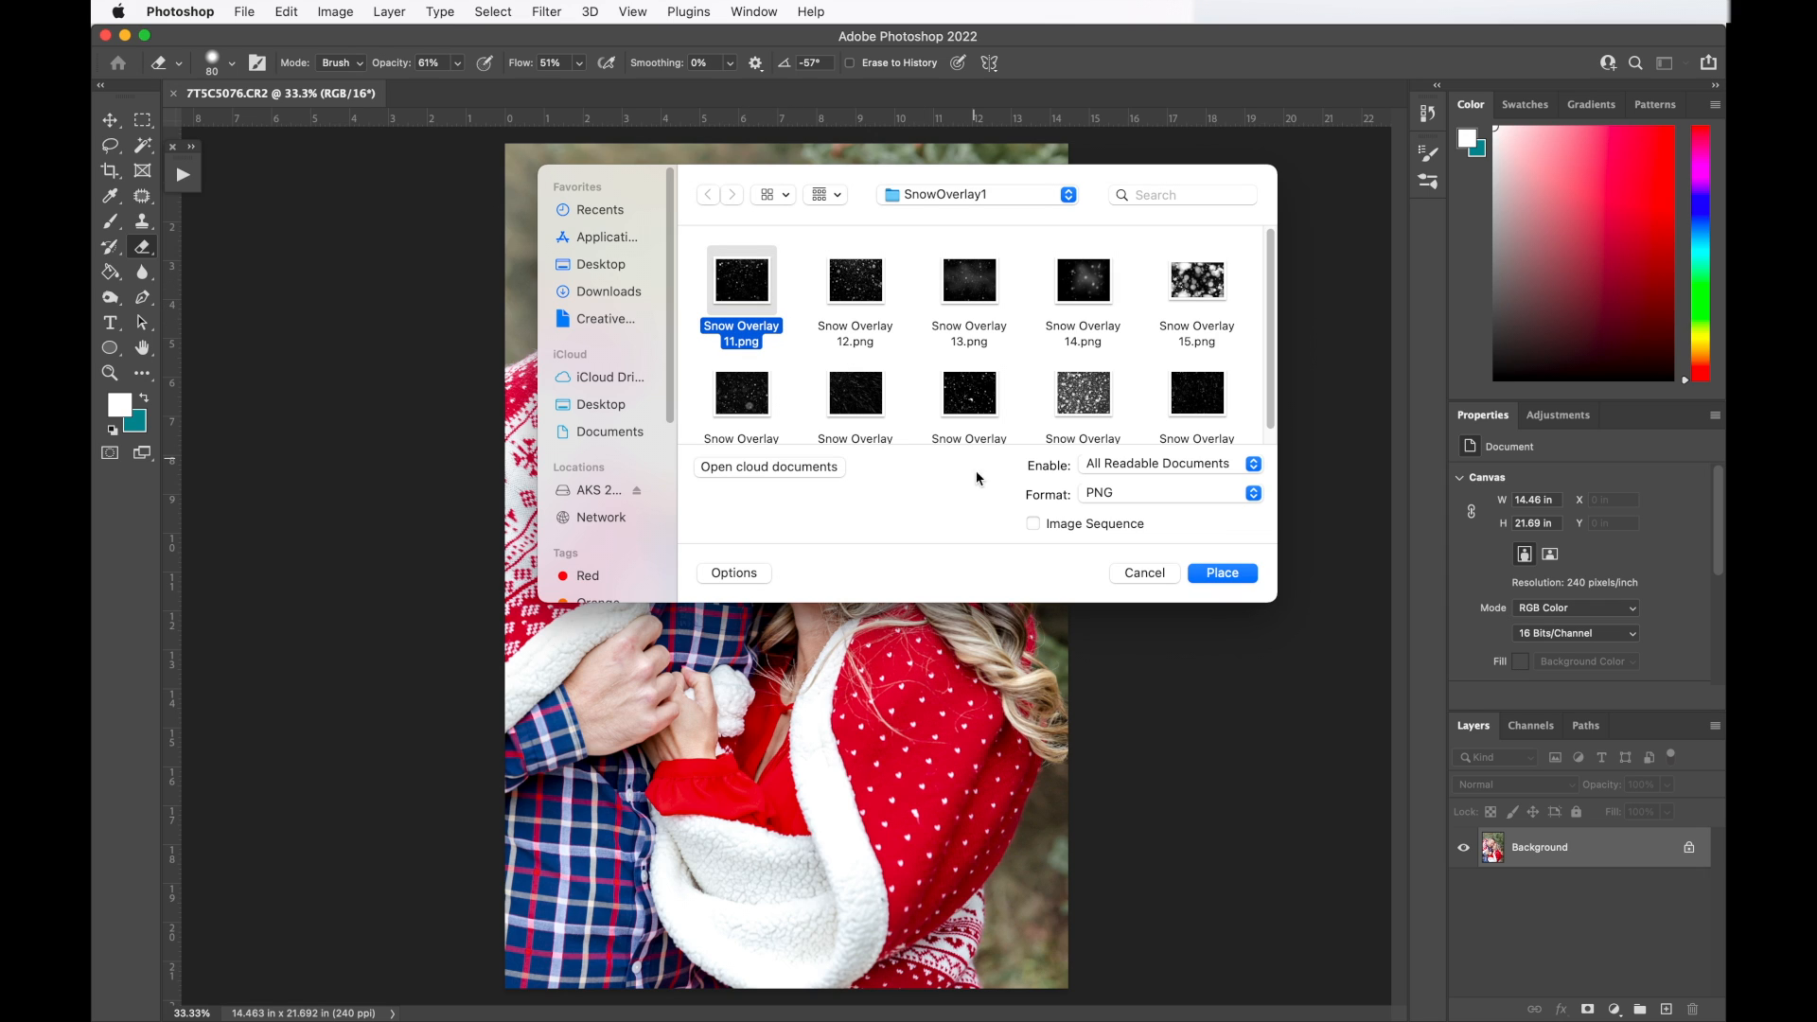
left_click(1230, 574)
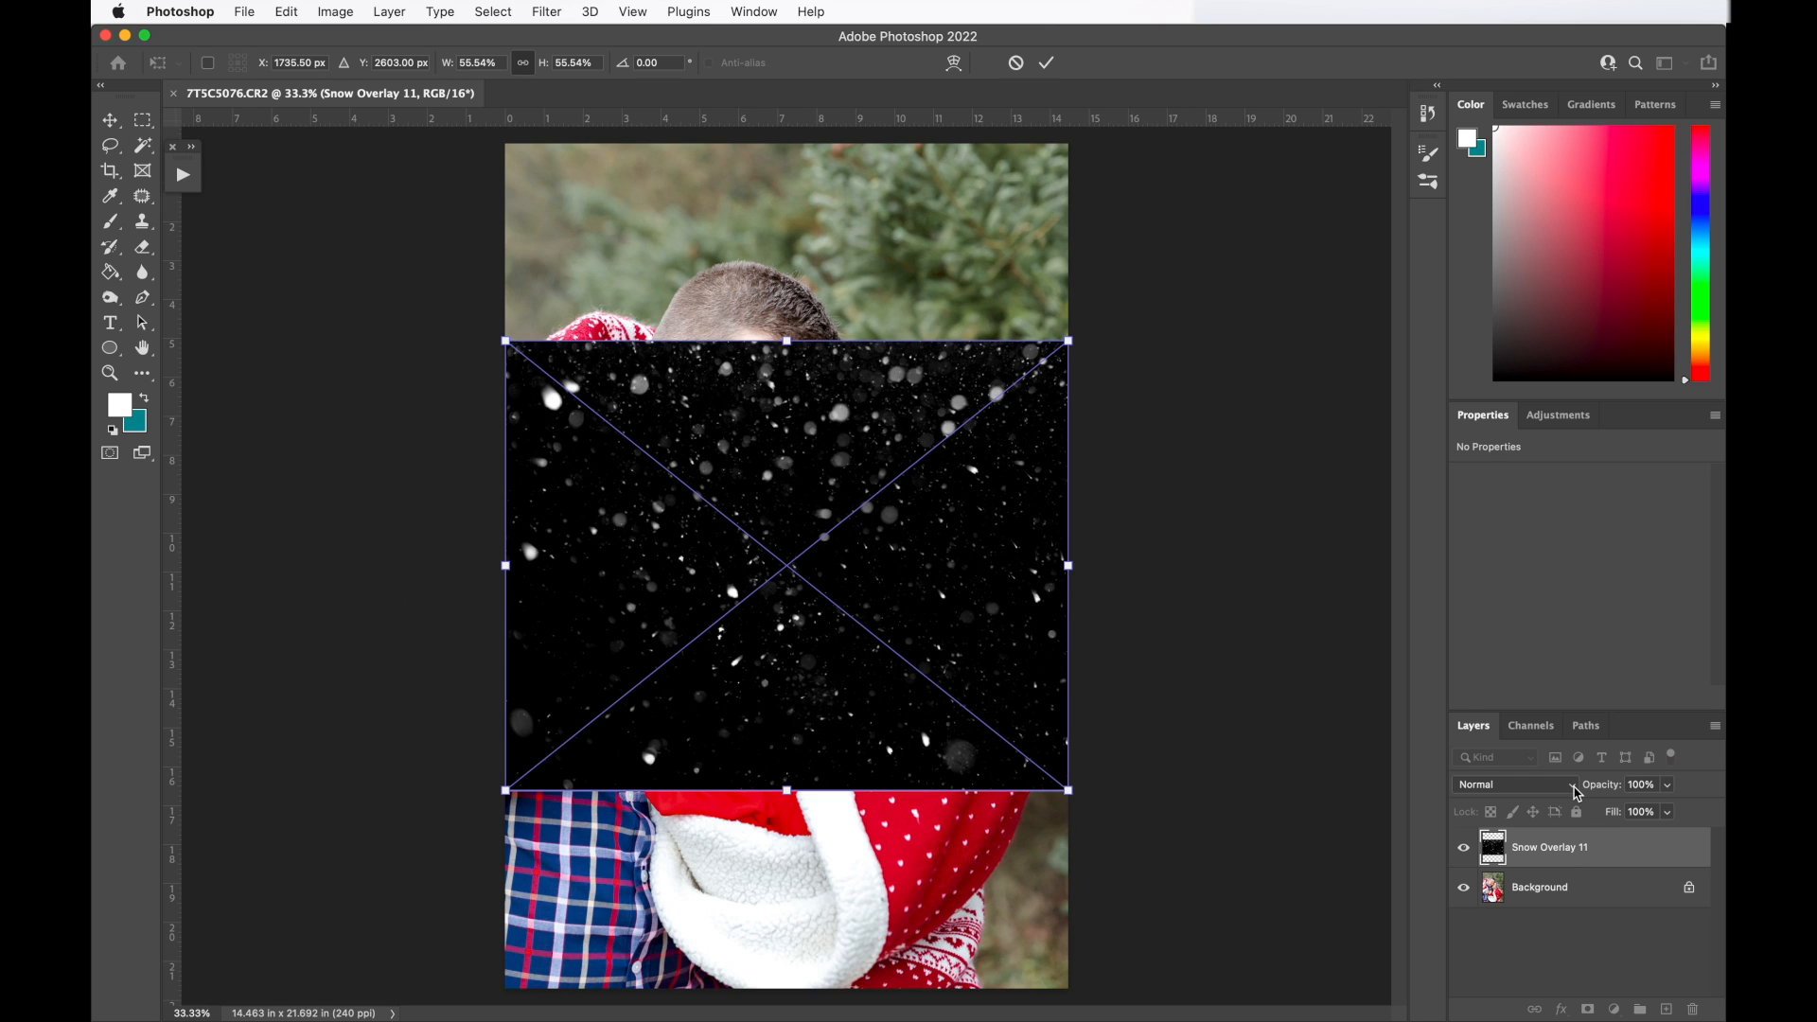
left_click(1576, 791)
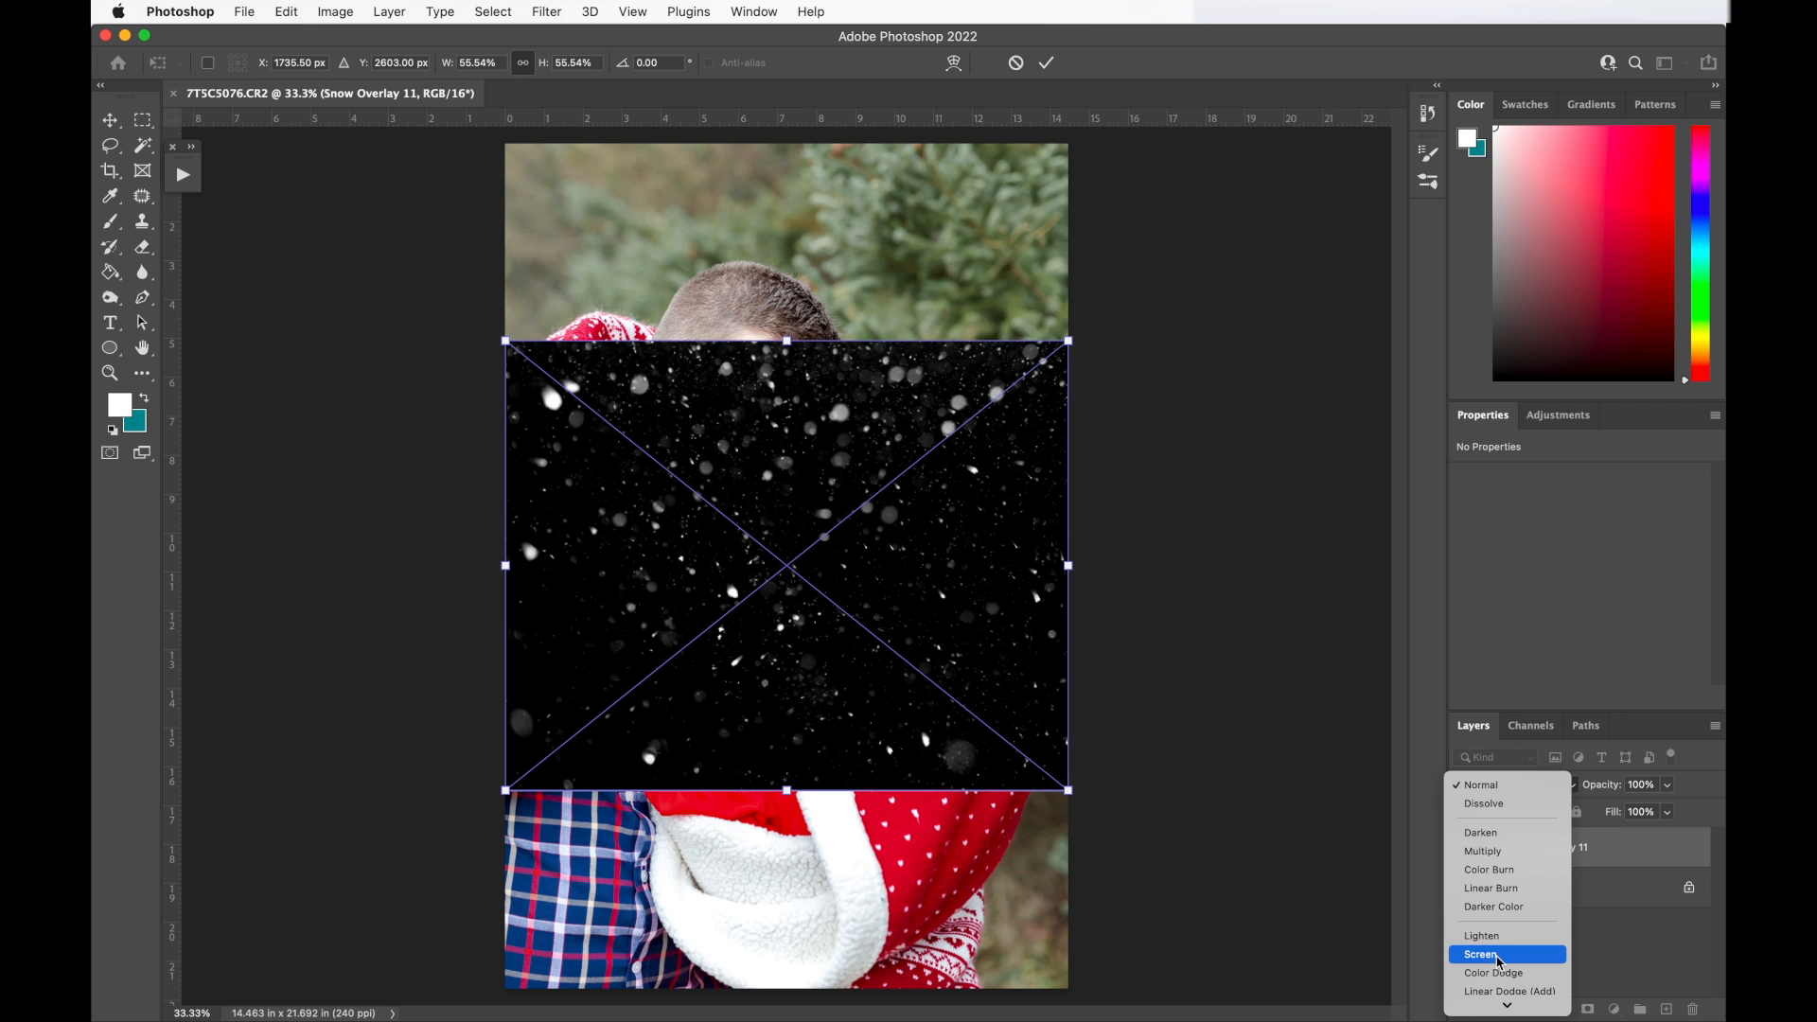
left_click(1499, 957)
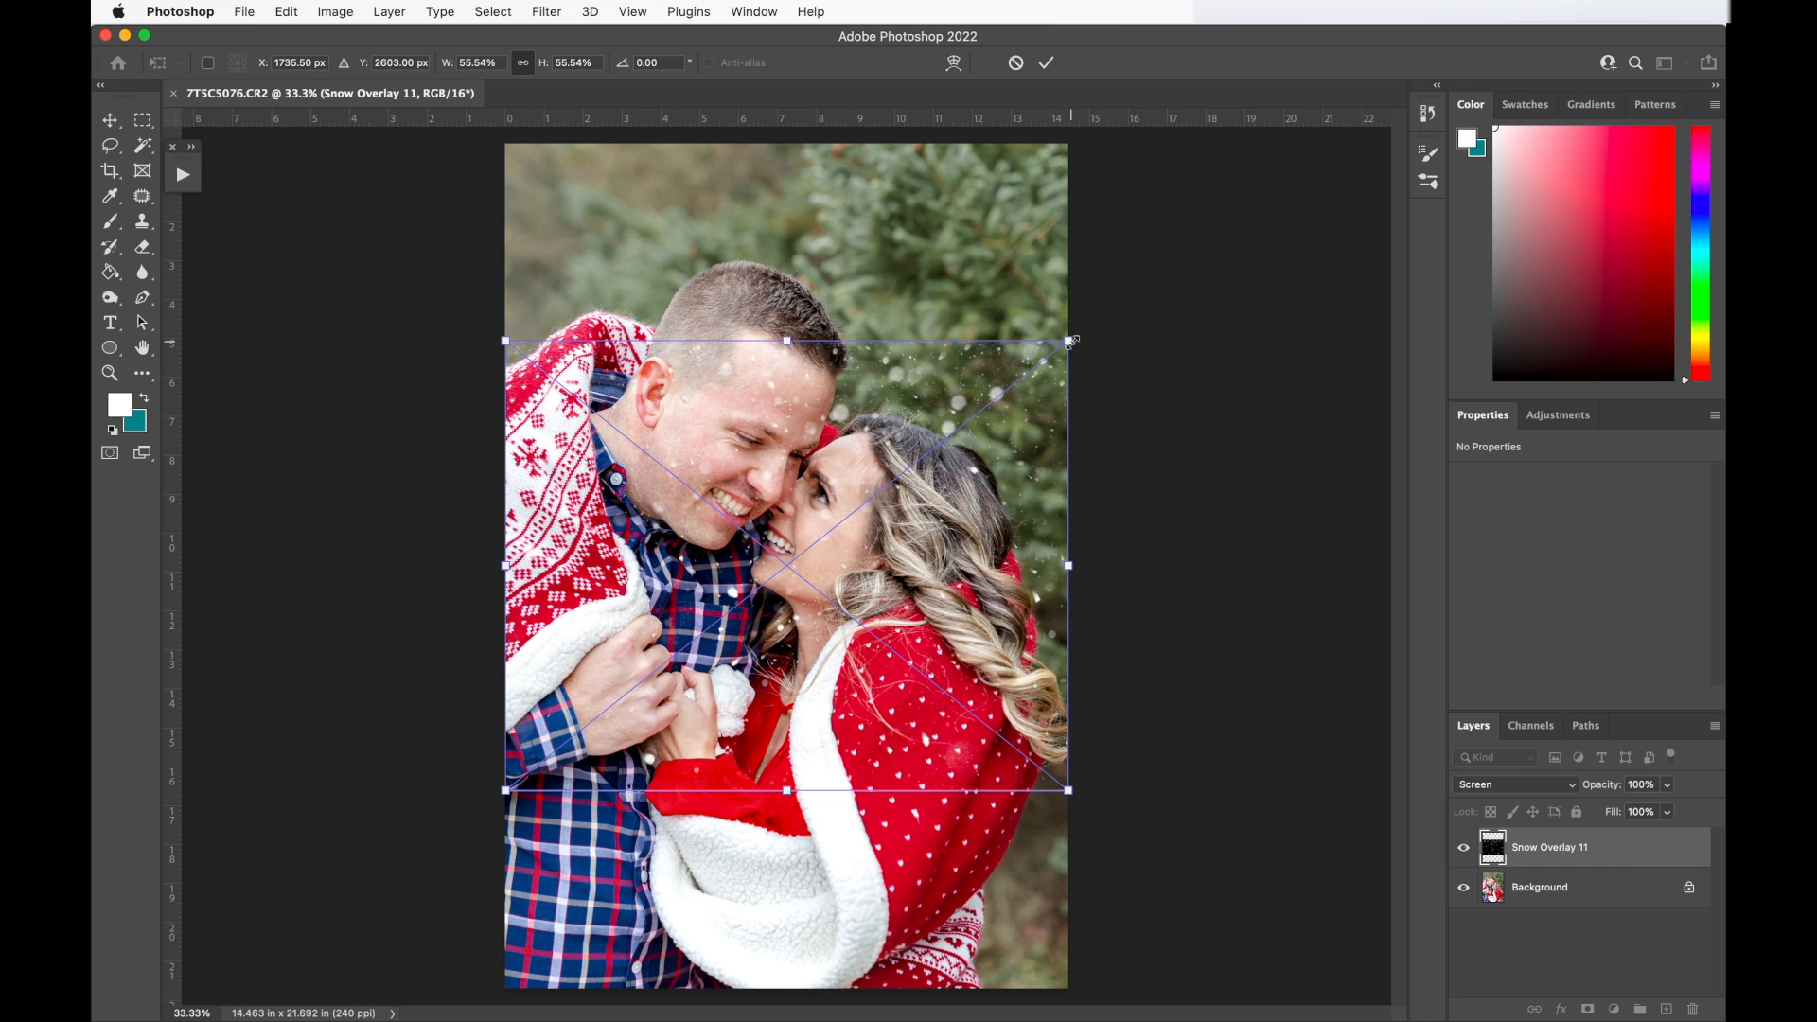
Scale the snow overlay proportionally to about 104.75% so it covers the whole photo, and commit the transform.
left_click_drag(1069, 340, 1316, 142)
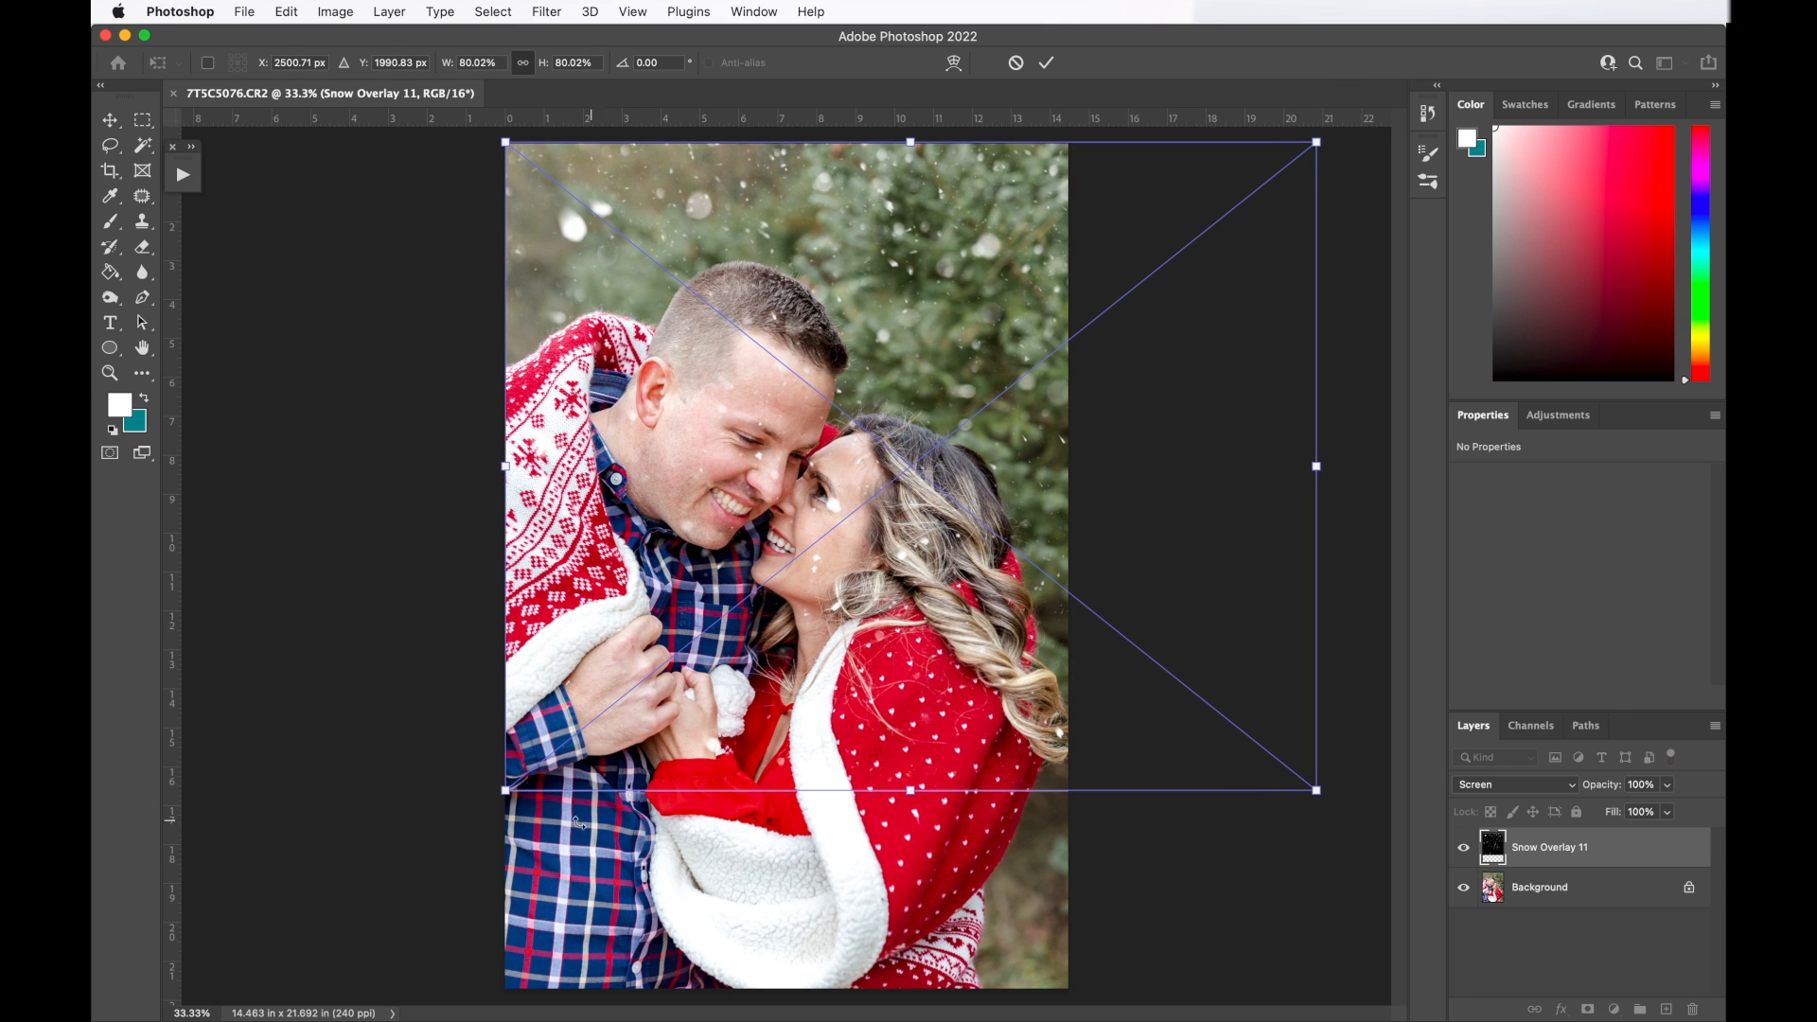
key("super+minus")
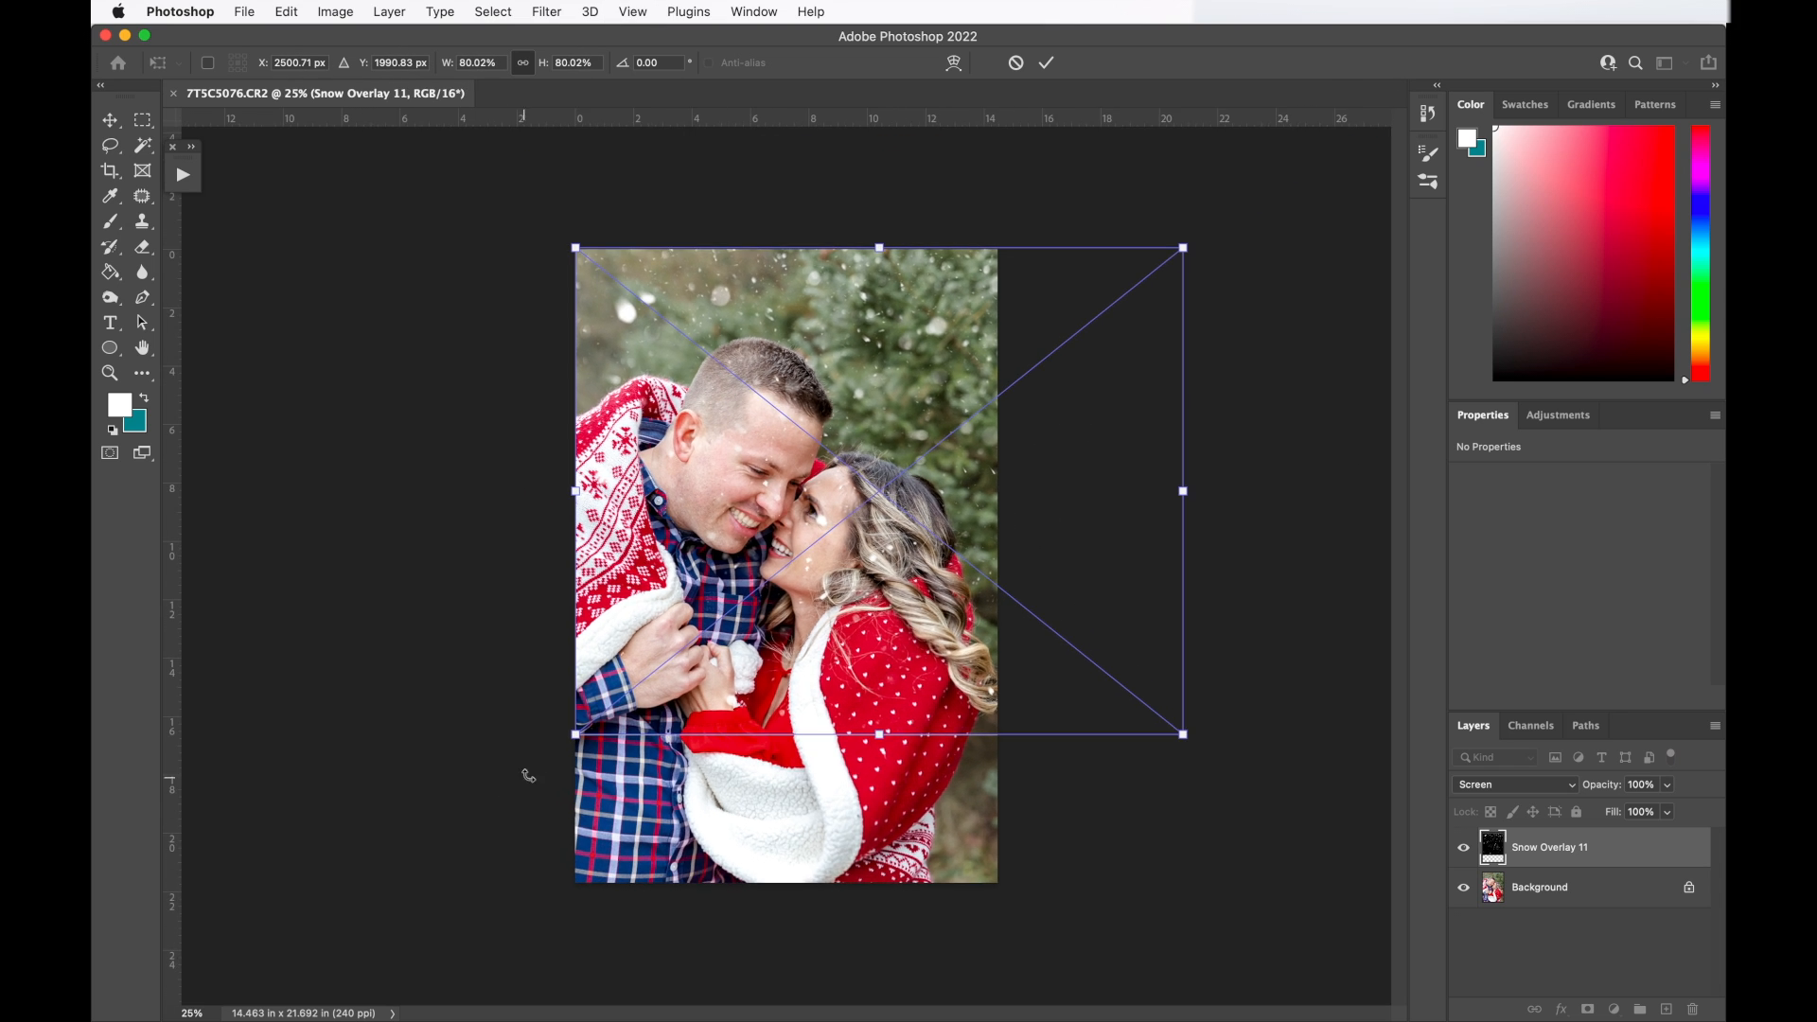
left_click_drag(575, 735, 427, 933)
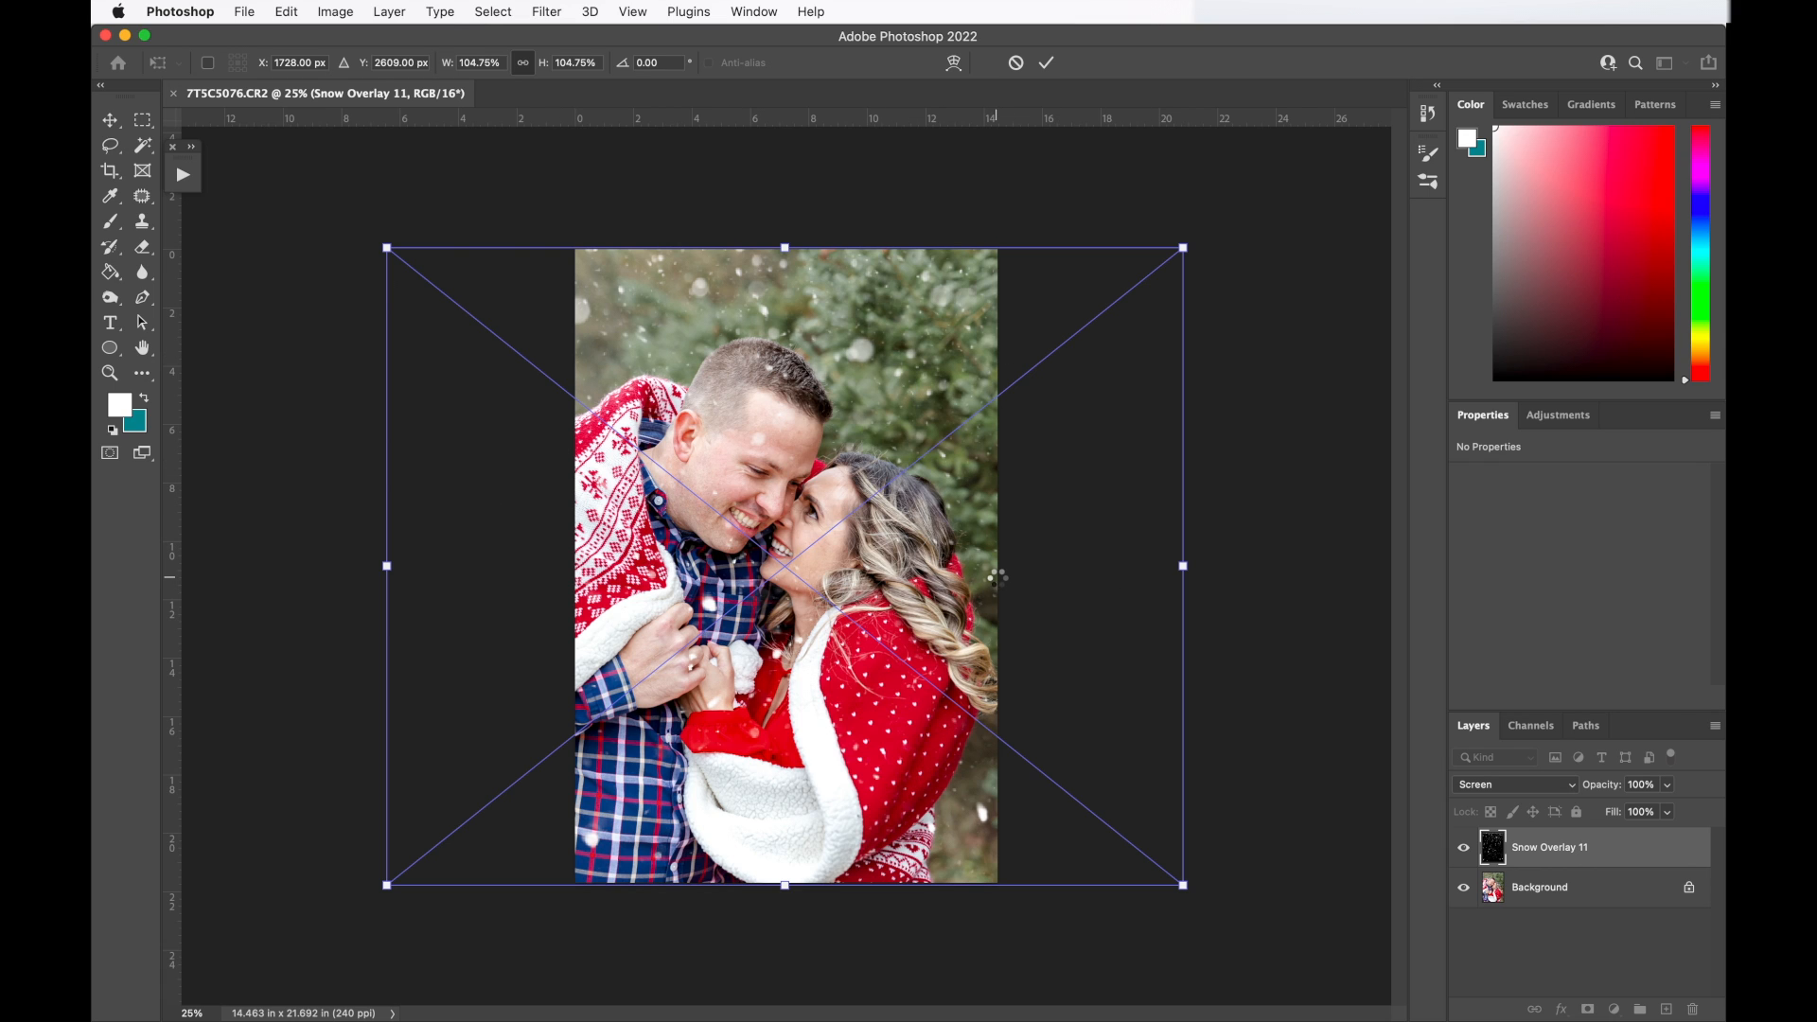
key("Return")
Add a layer mask to the Snow Overlay 11 layer and set the Eraser to 54% opacity and 48% flow.
key("e")
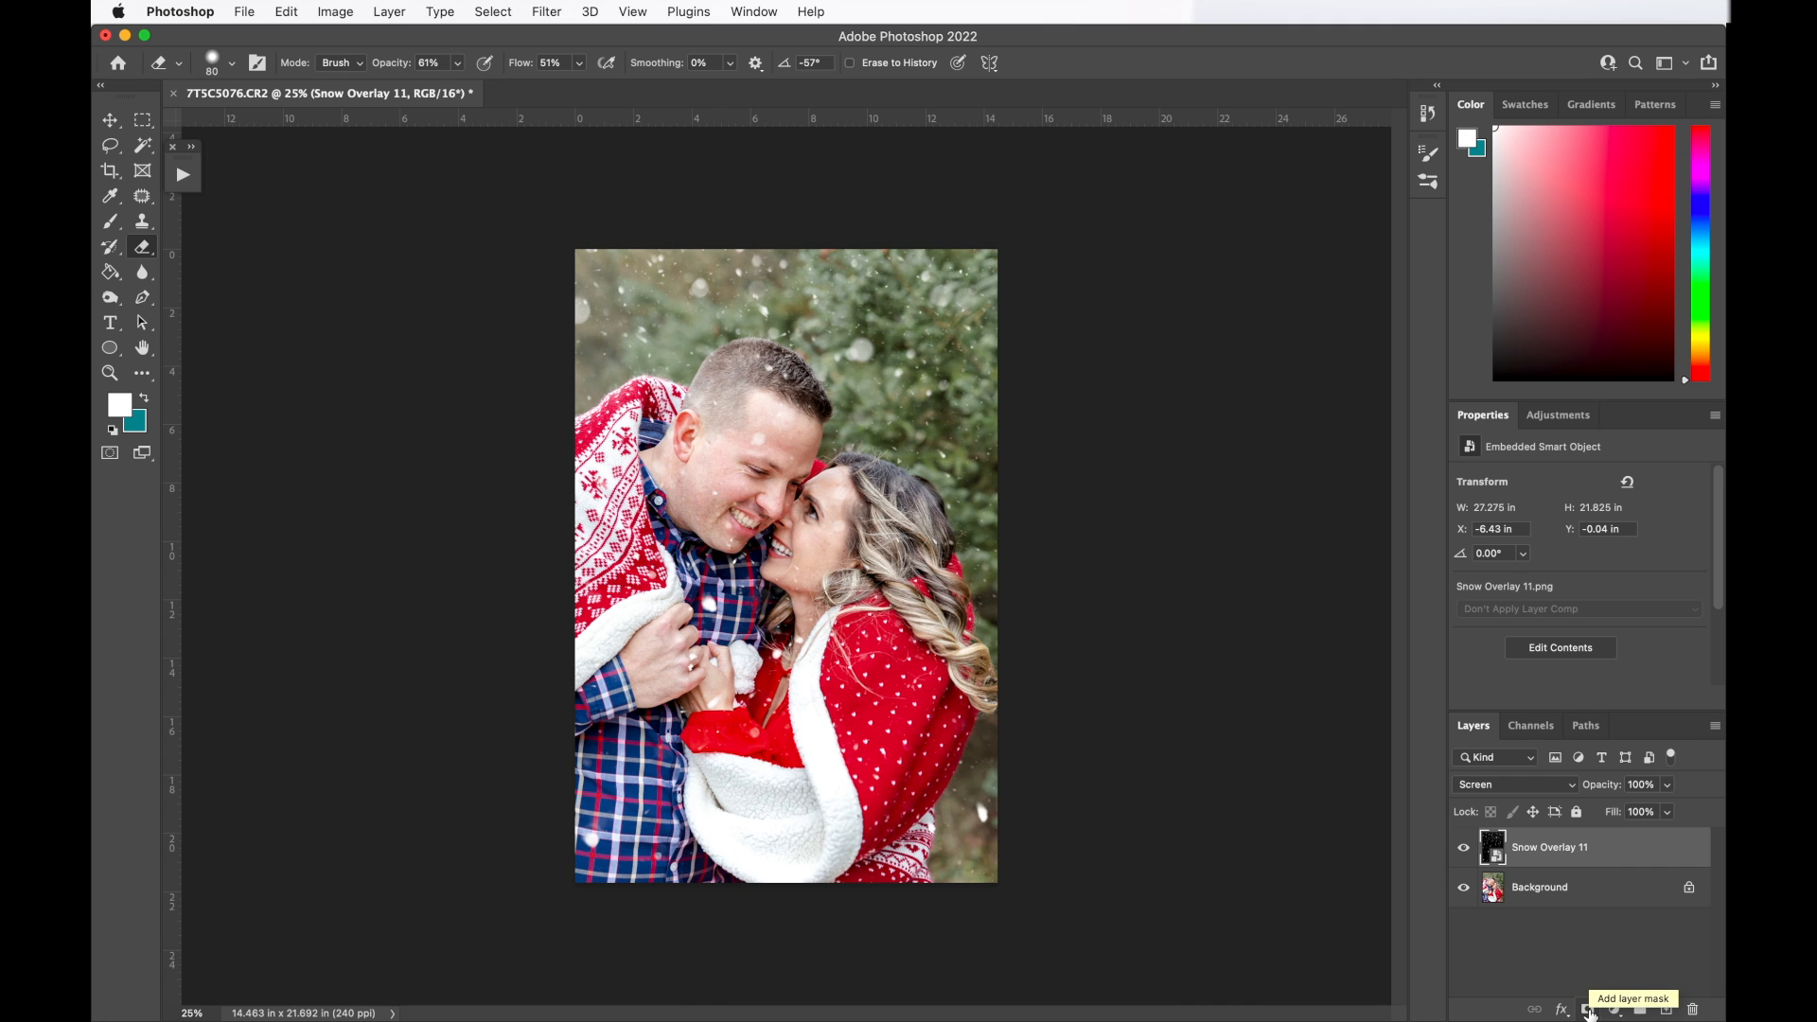
left_click(1590, 1011)
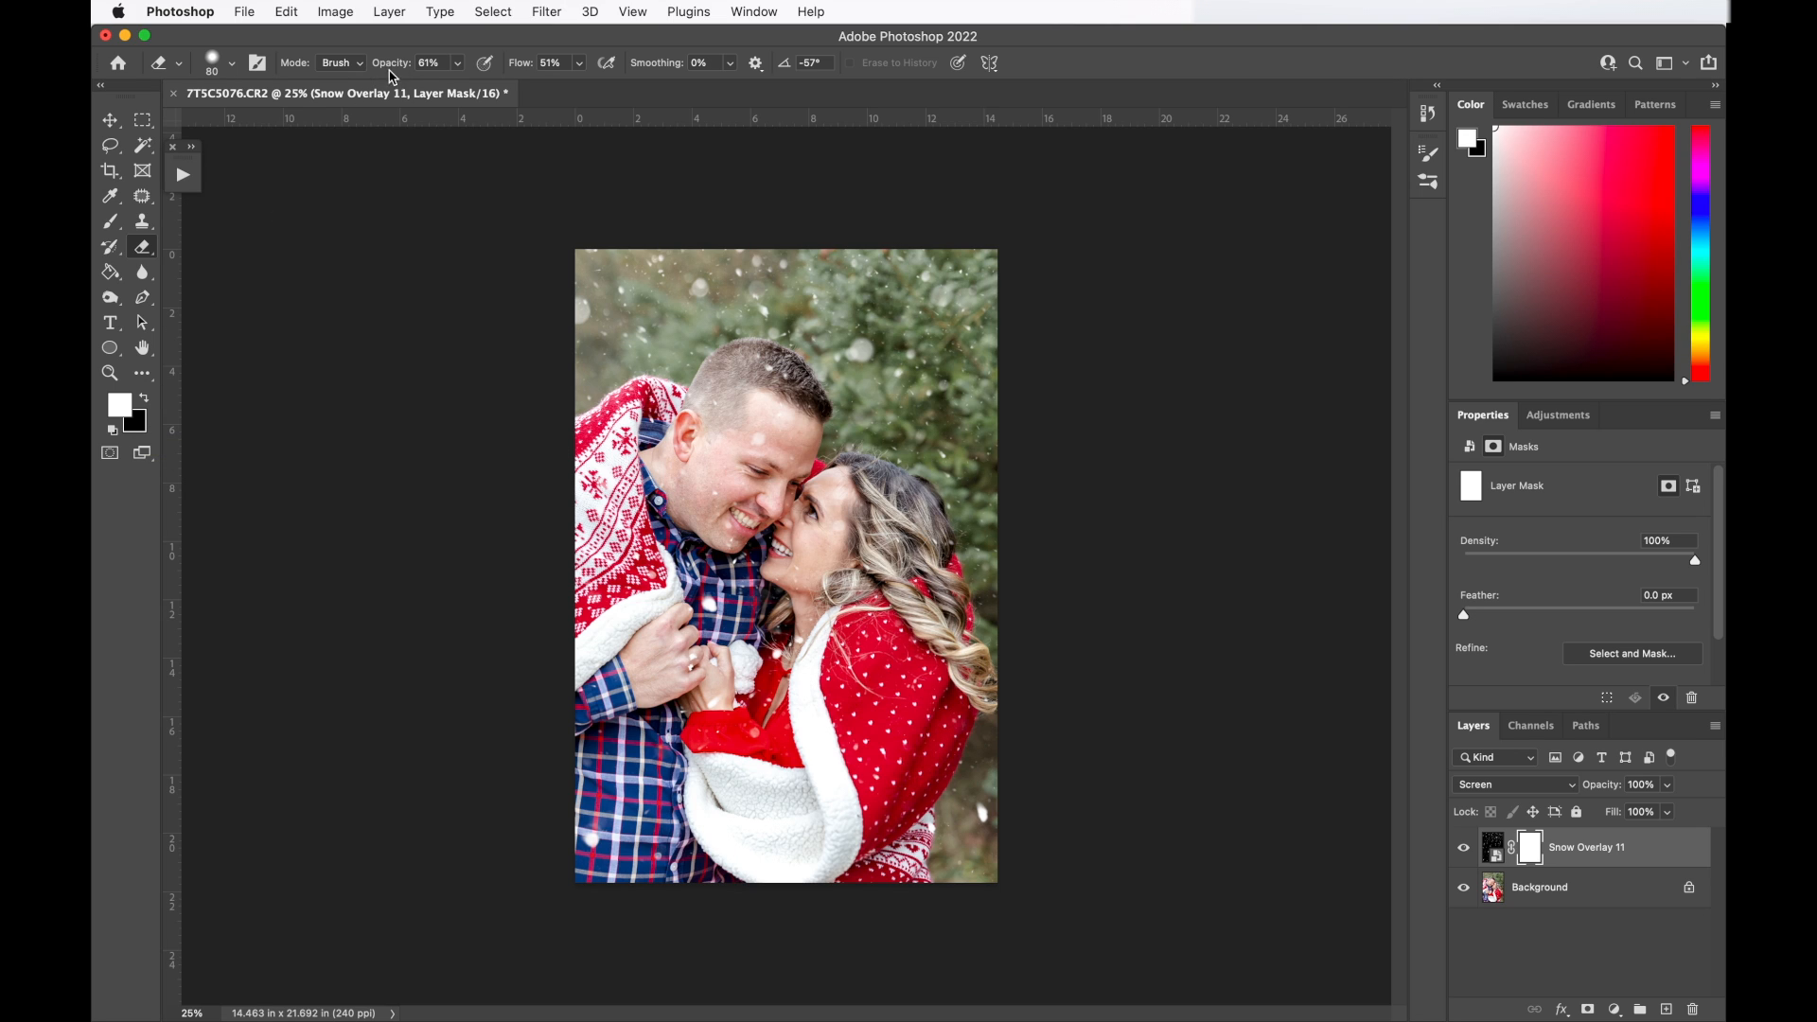
left_click(460, 64)
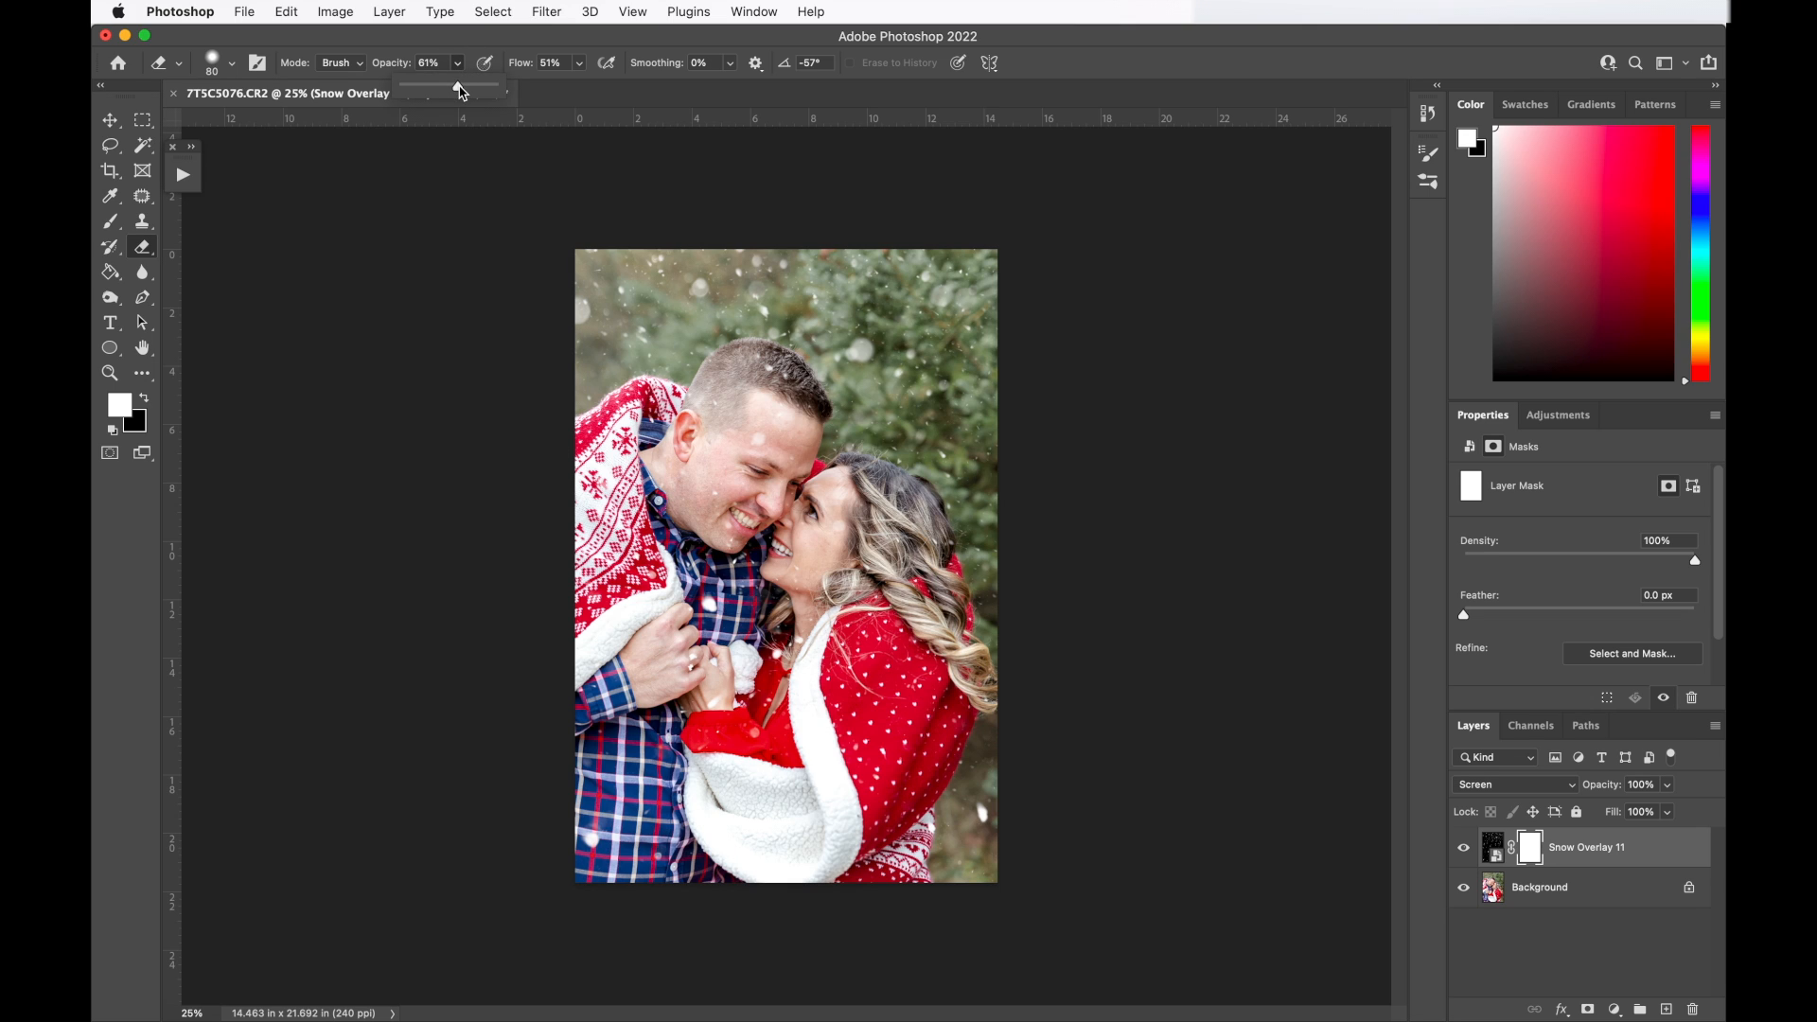
left_click_drag(459, 87, 454, 86)
left_click(582, 66)
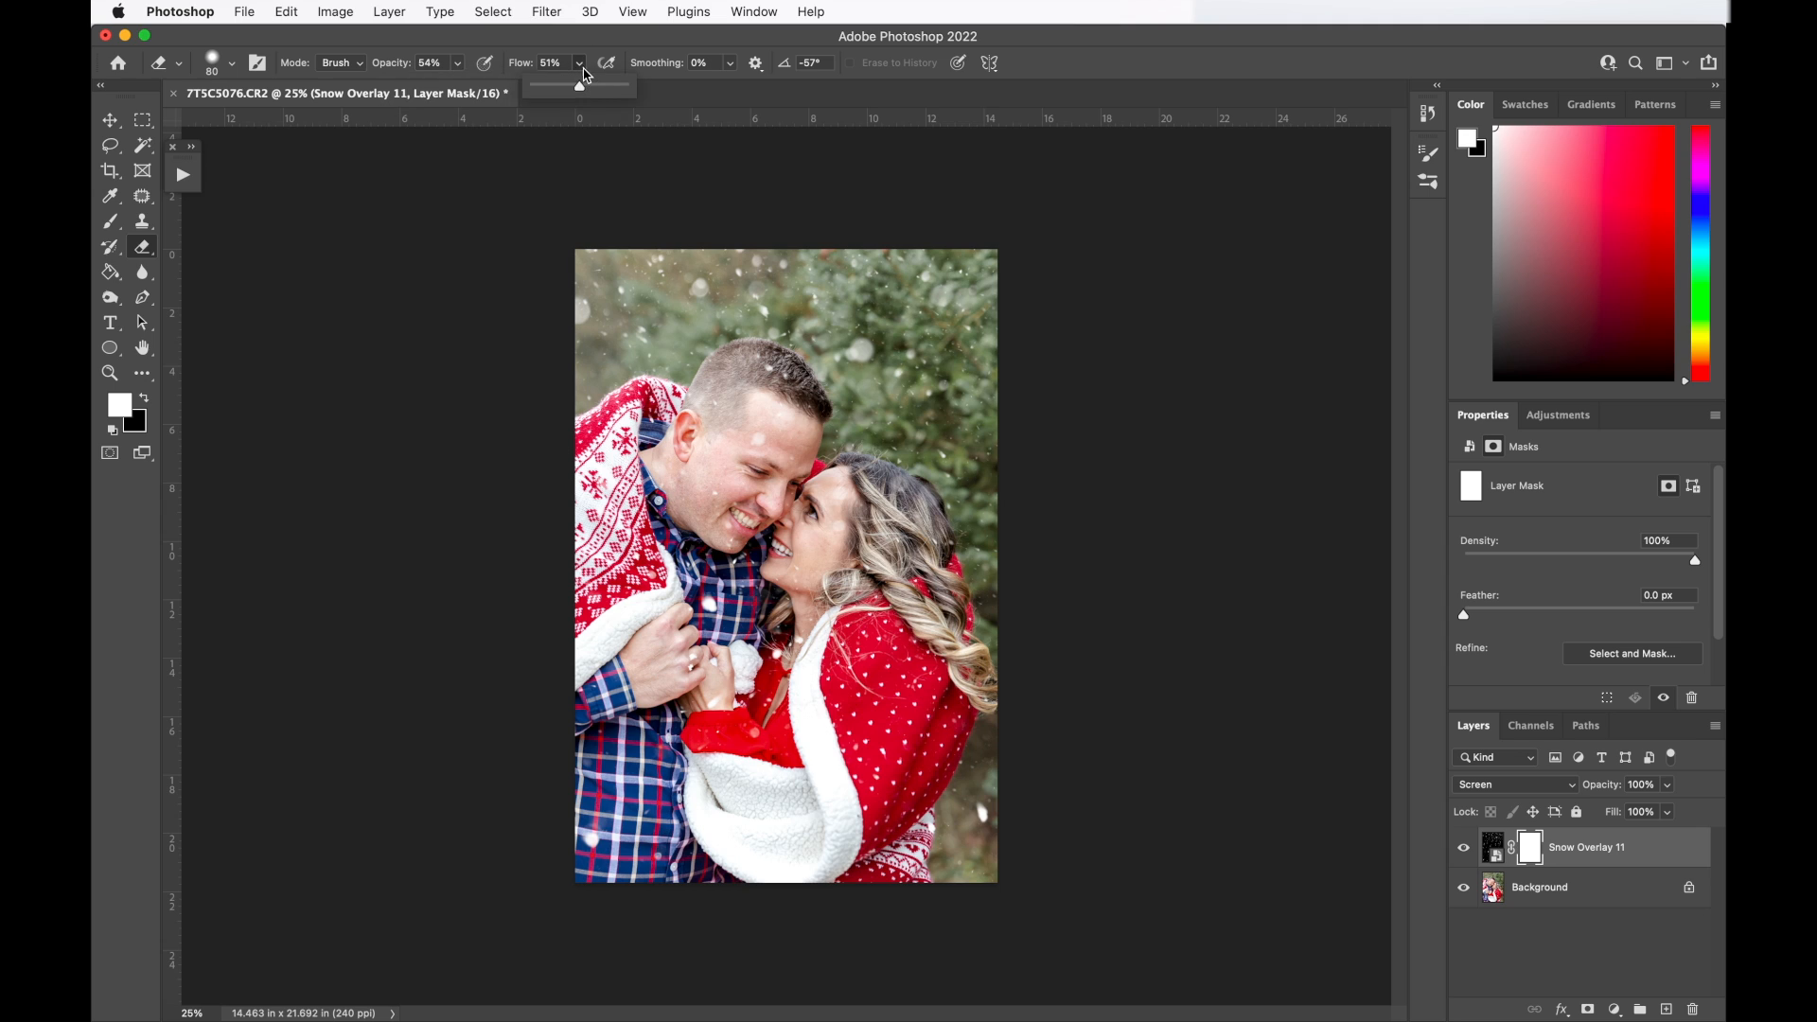
left_click_drag(580, 88, 576, 87)
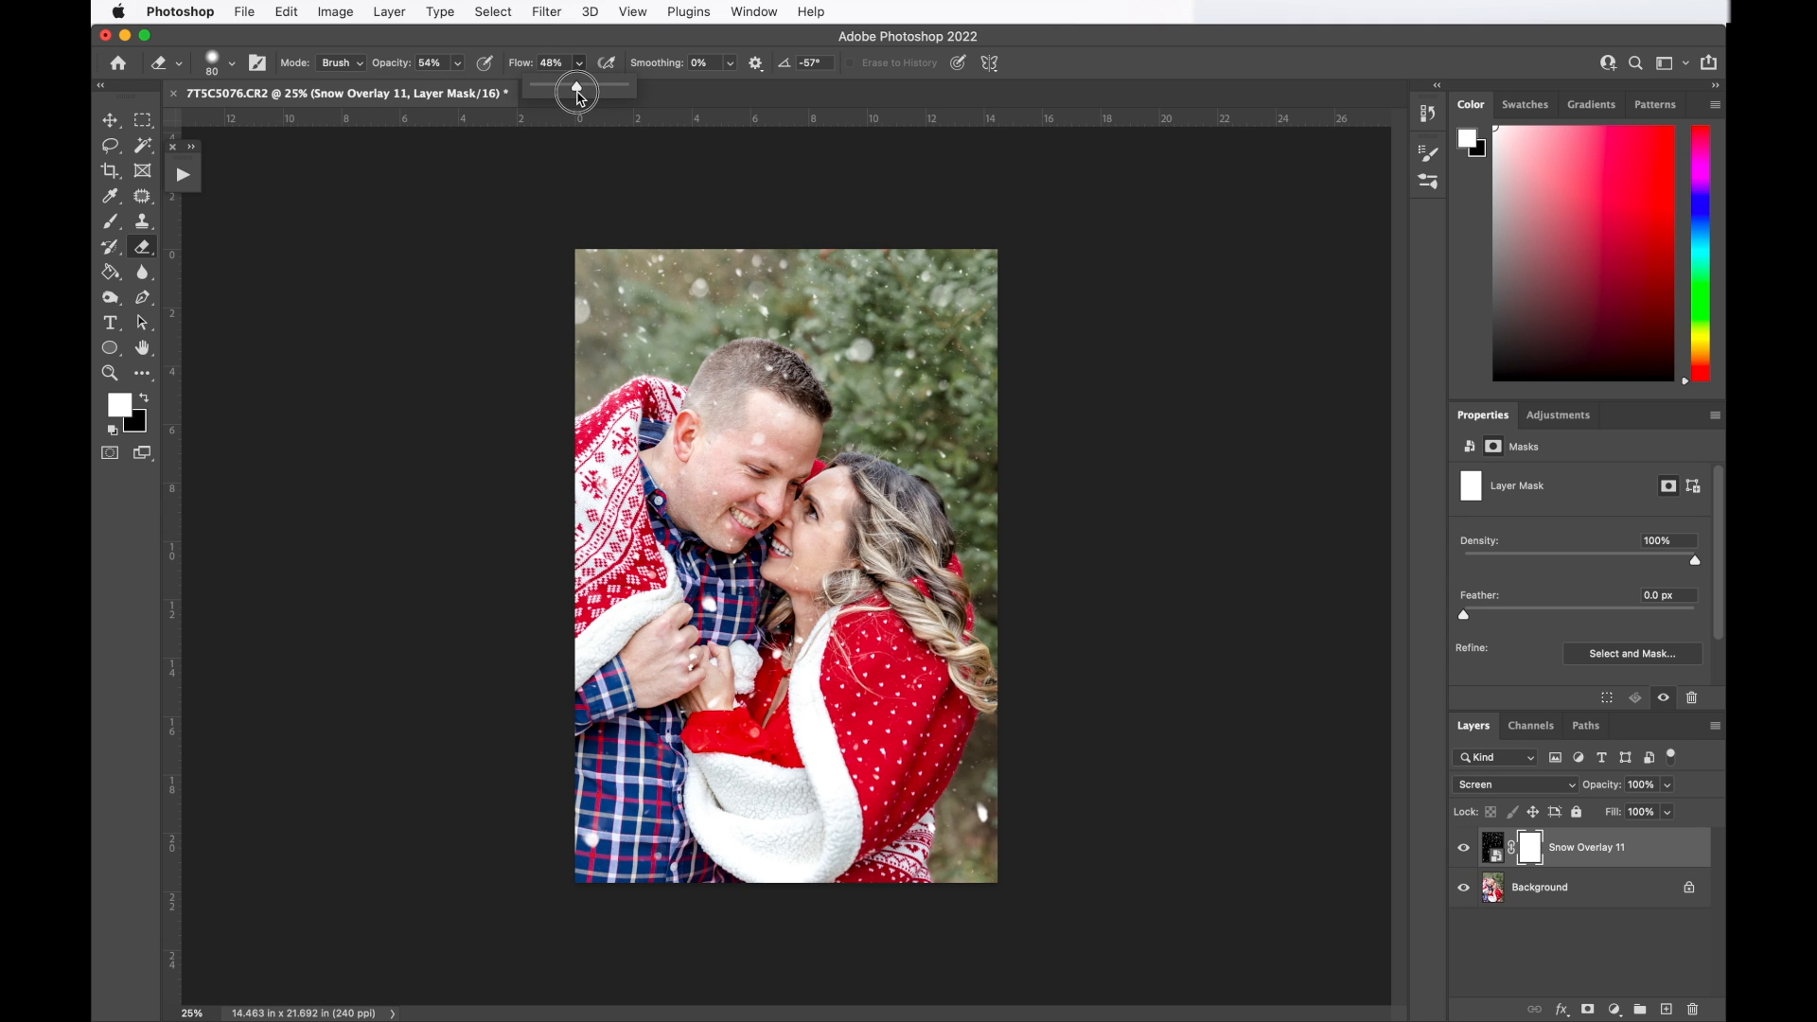
left_click(1104, 383)
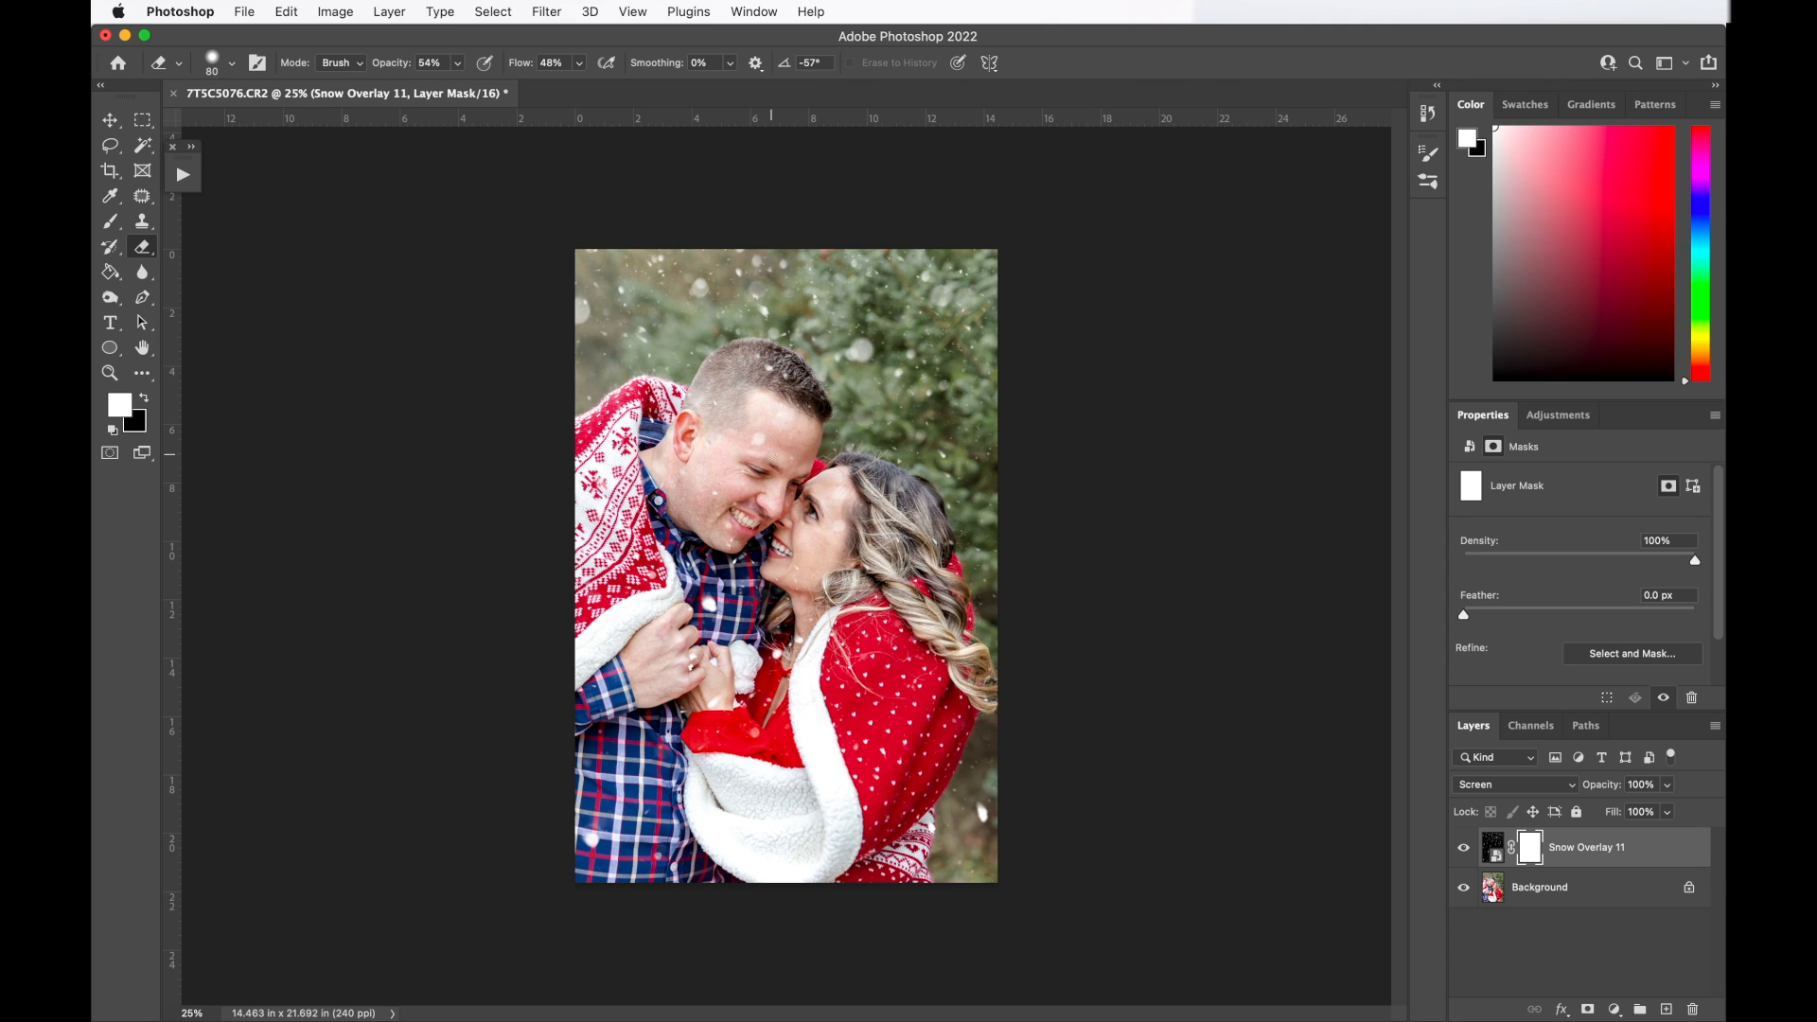
Erase the snowflakes over the man's face on the overlay's layer mask with a 200-pixel eraser.
key("bracketright")
key("bracketright")
key("bracketright")
key("bracketright")
key("bracketright")
key("super+equal")
key("super+equal")
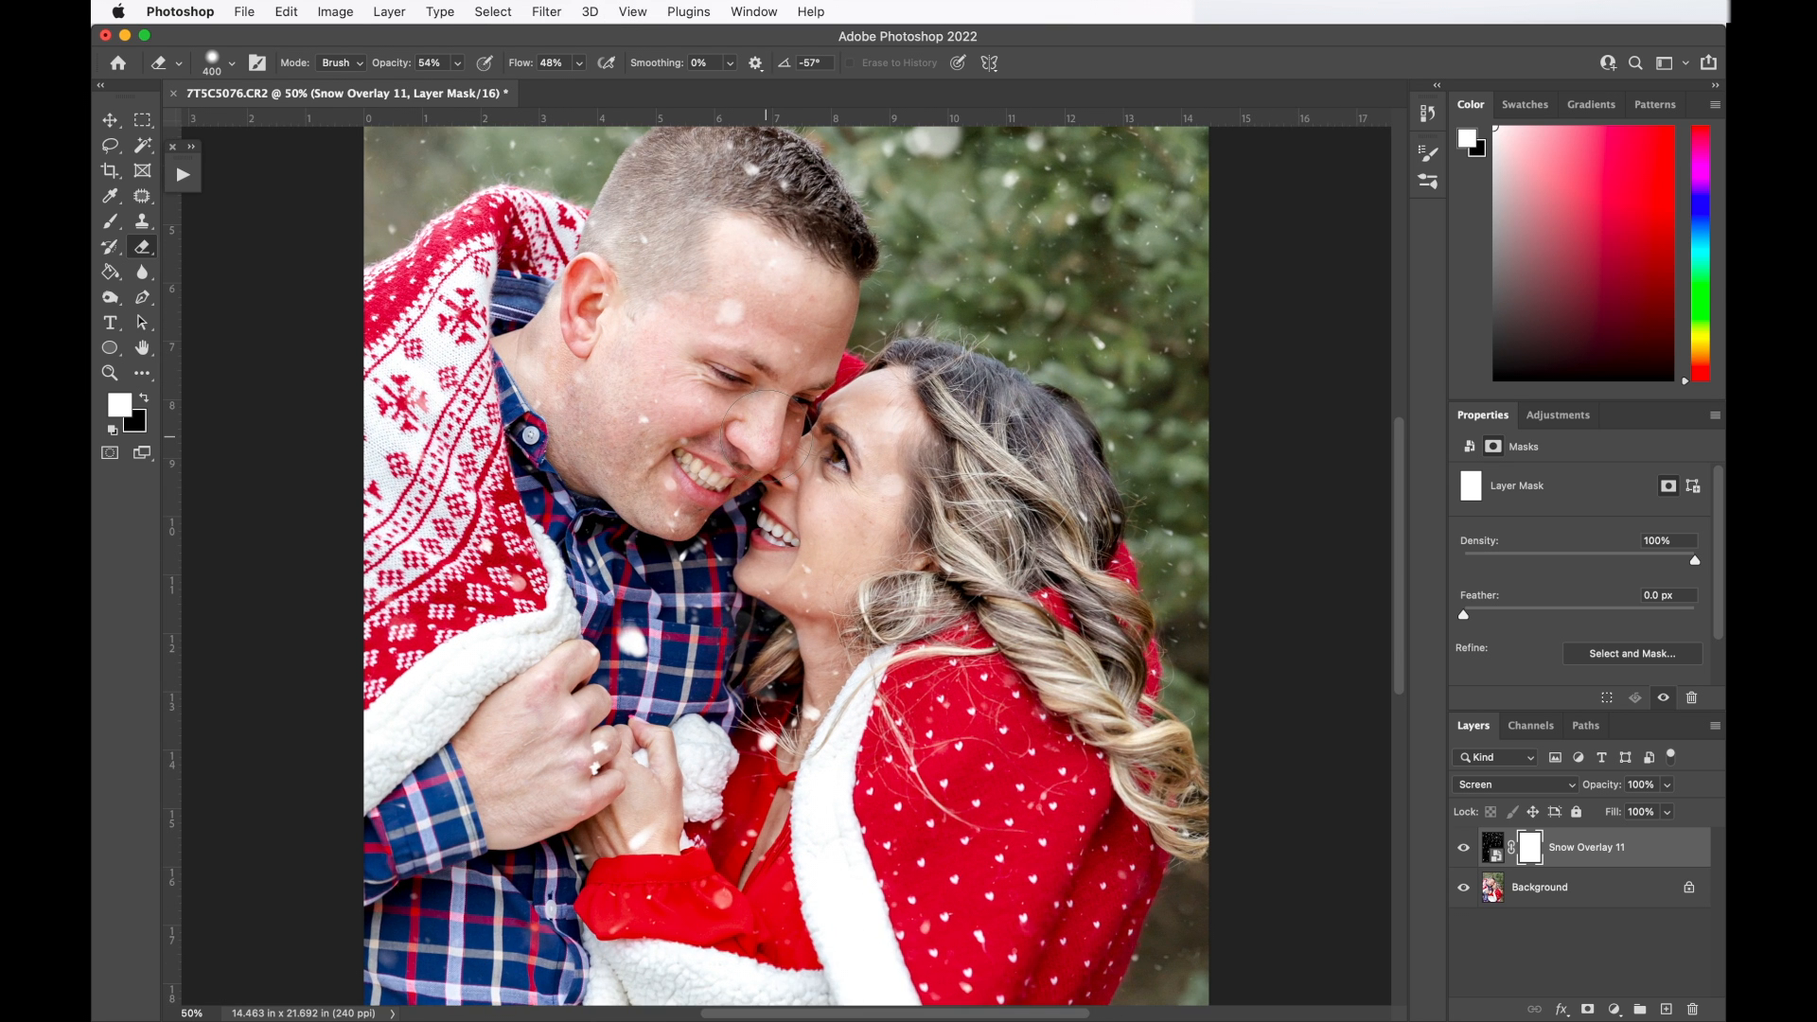
scroll(772, 432, "up", 3)
key("bracketleft")
key("bracketleft")
key("bracketleft")
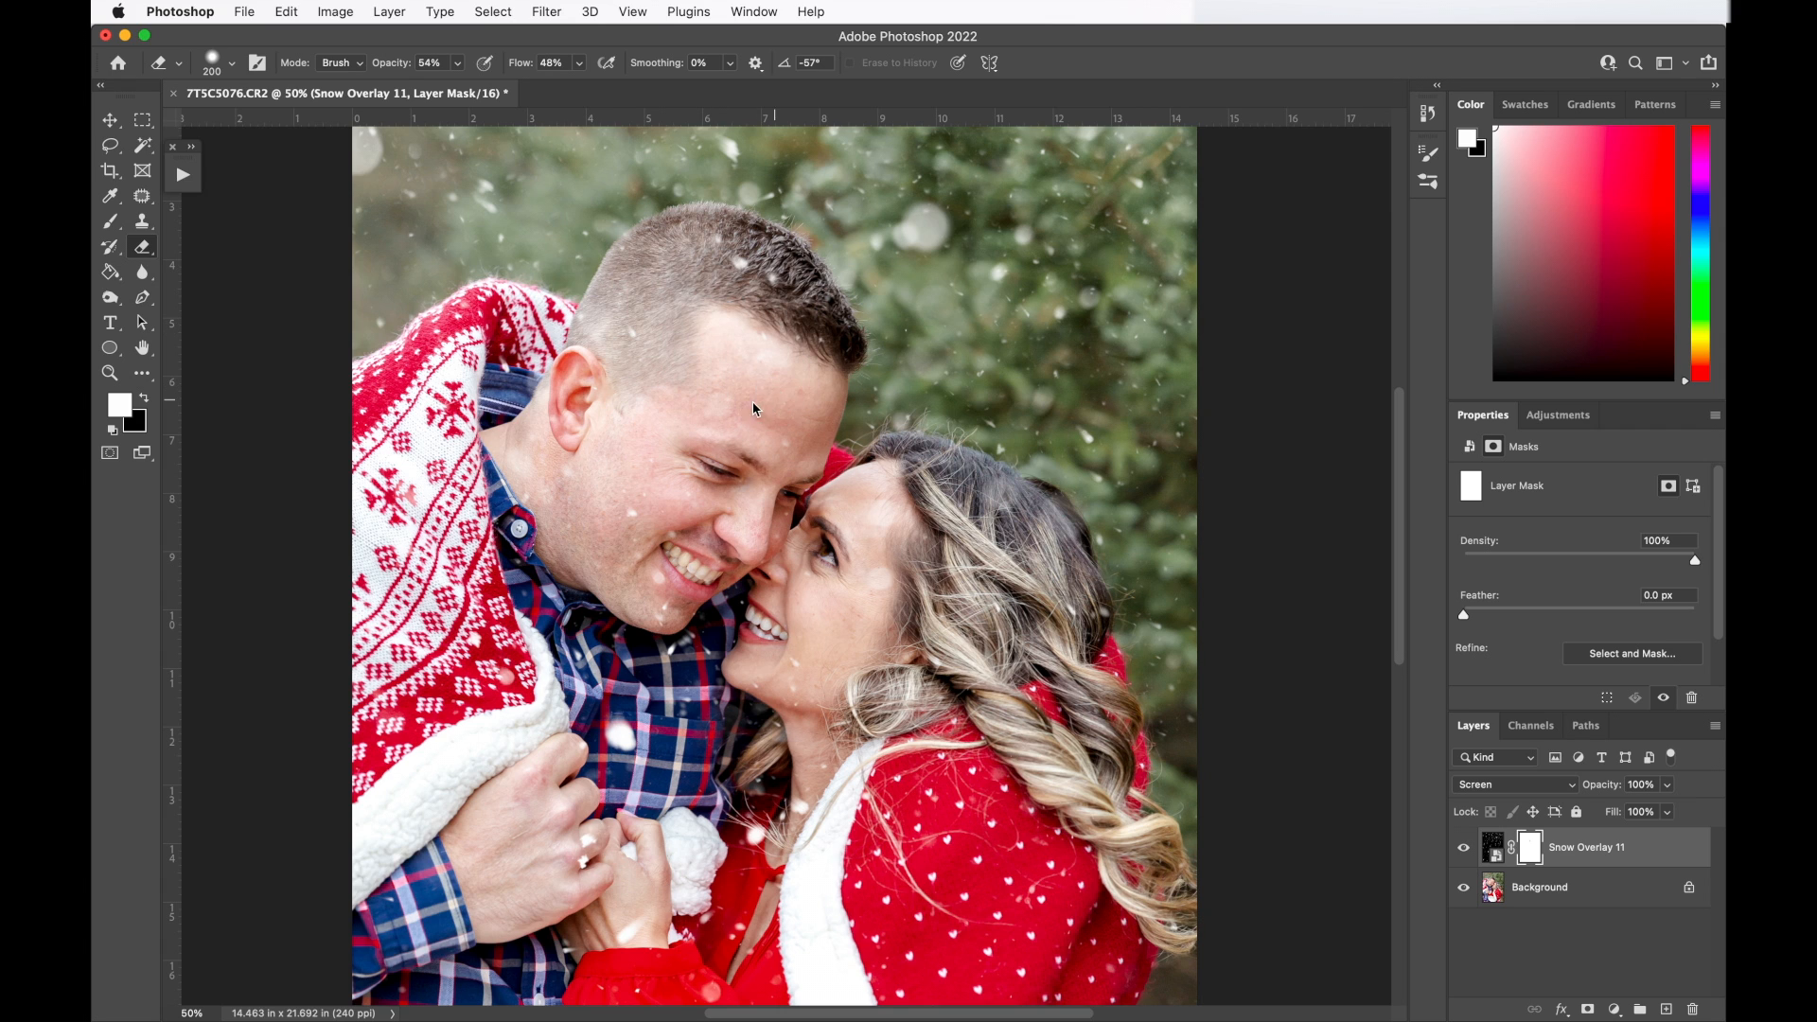
mouse_move(663, 430)
left_mouse_down()
mouse_move(704, 511)
mouse_move(663, 552)
mouse_move(665, 605)
mouse_move(663, 519)
left_mouse_up()
Erase the remaining snowflakes over the couple's faces on the mask, reducing the eraser size to 150 and finally 45 pixels.
key("bracketleft")
key("super+plus")
key("super+plus")
key("super+plus")
key("bracketleft")
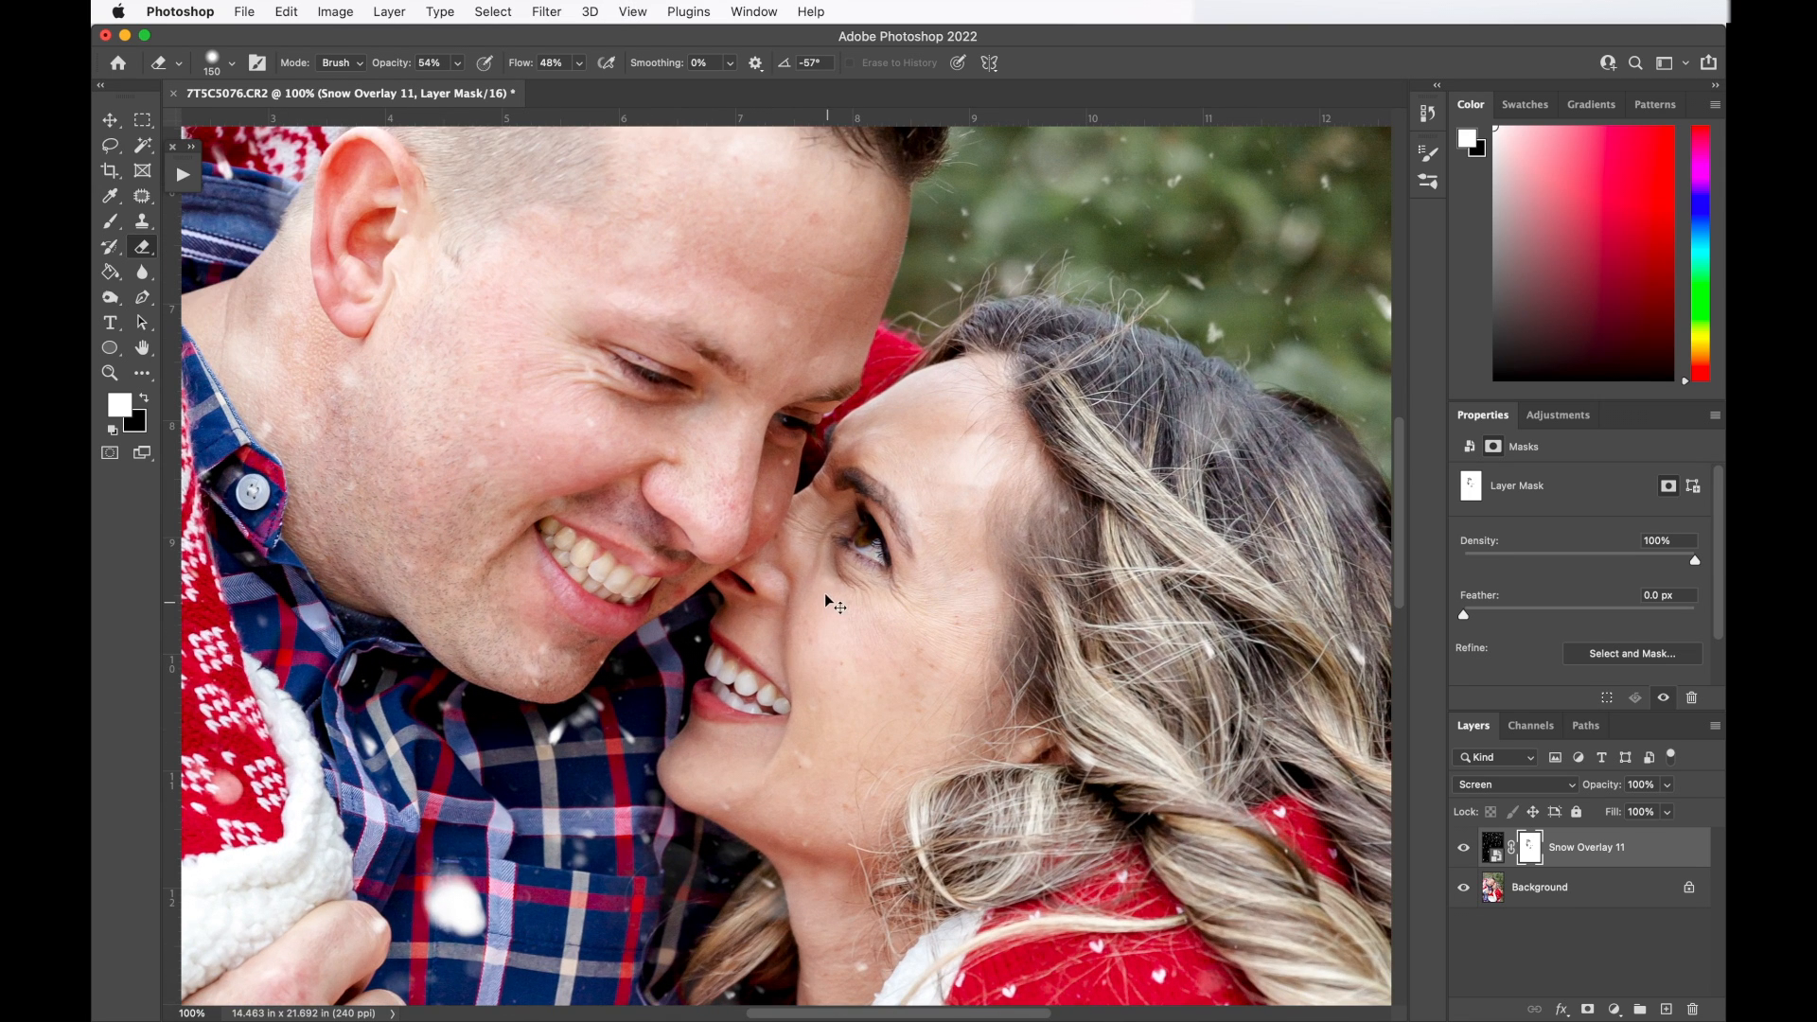
key("bracketleft")
key("bracketleft")
key("bracketleft")
key("bracketleft")
key("bracketleft")
key("bracketleft")
key("bracketleft")
key("super+minus")
key("super+minus")
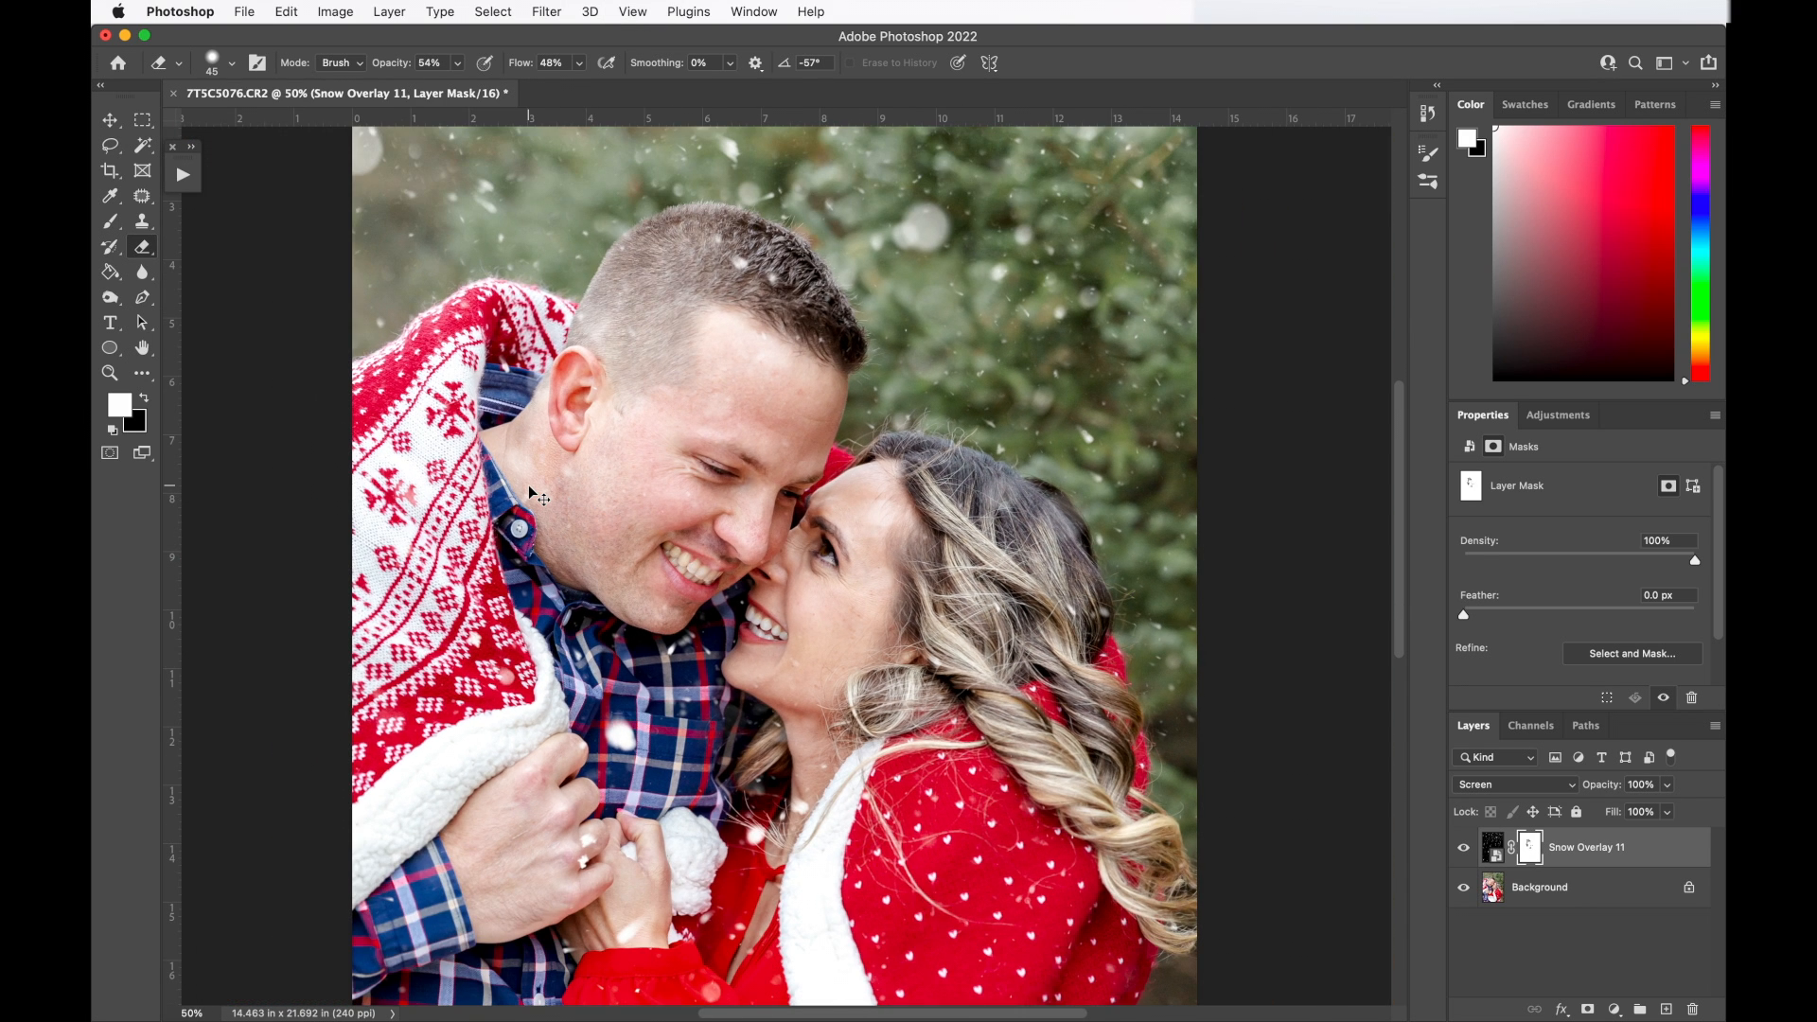
key("super+0")
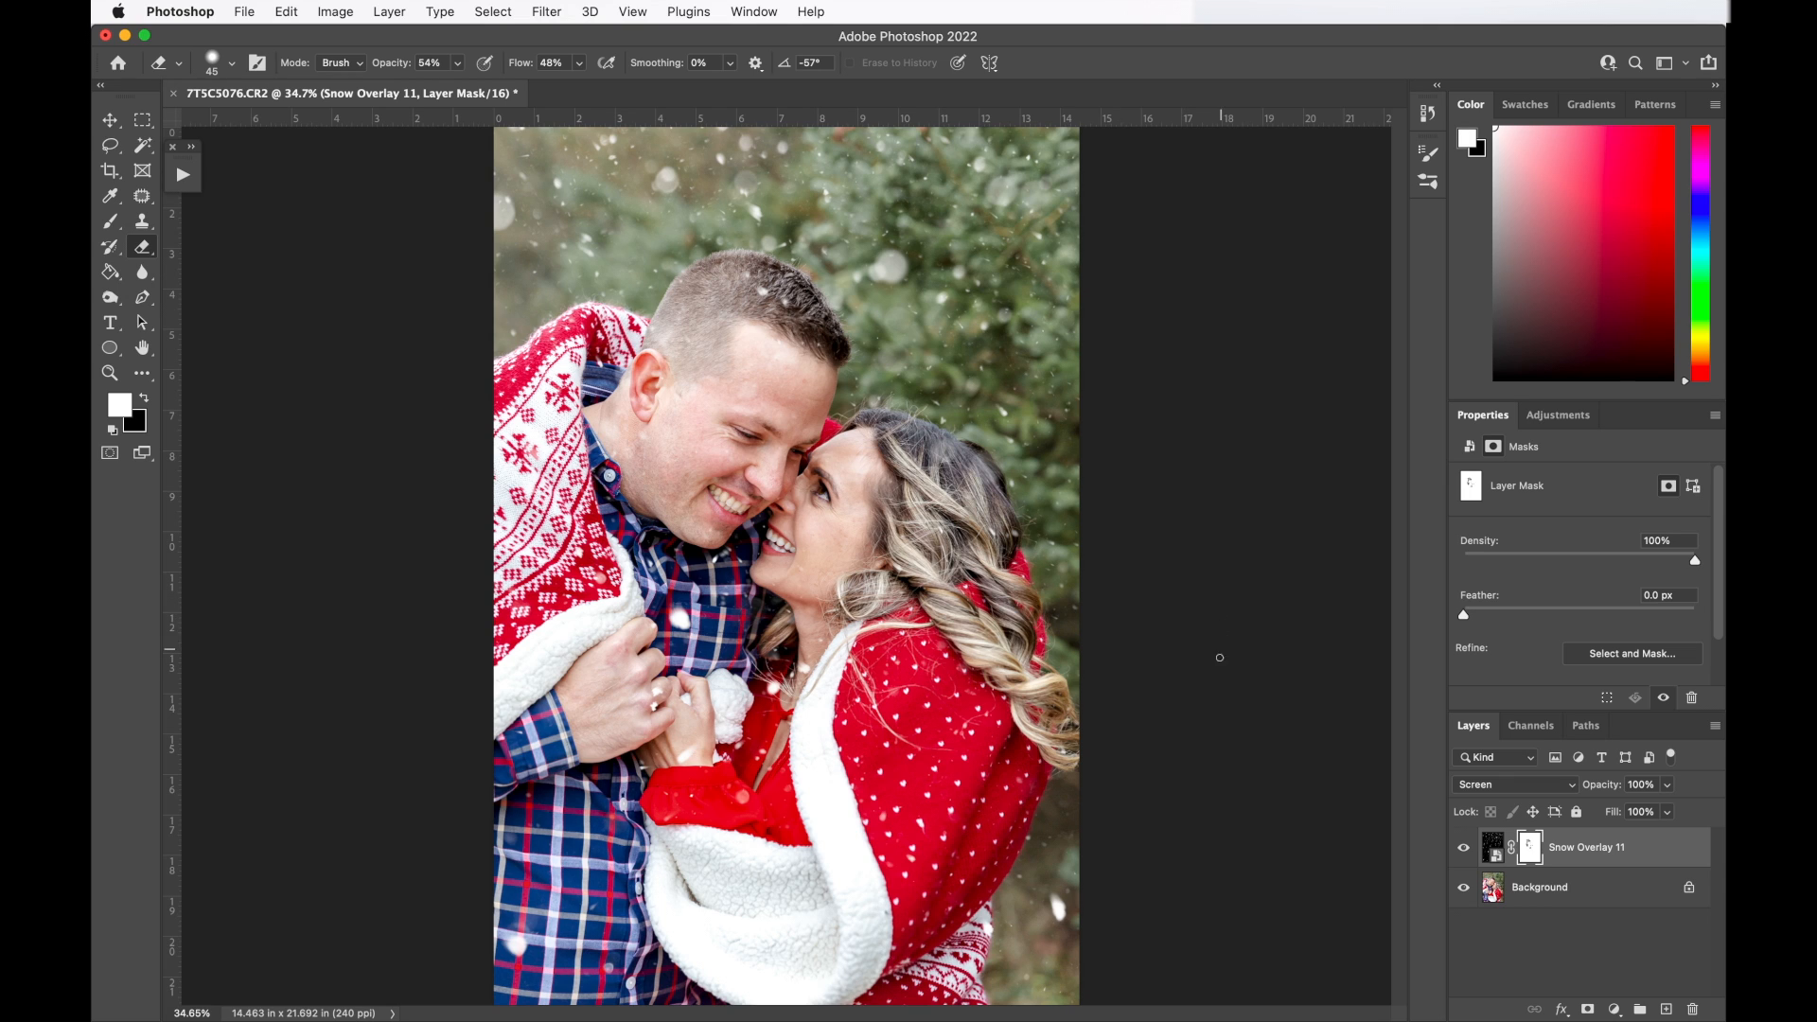
Merge the Snow Overlay 11 layer with the Background layer.
left_click(1549, 895)
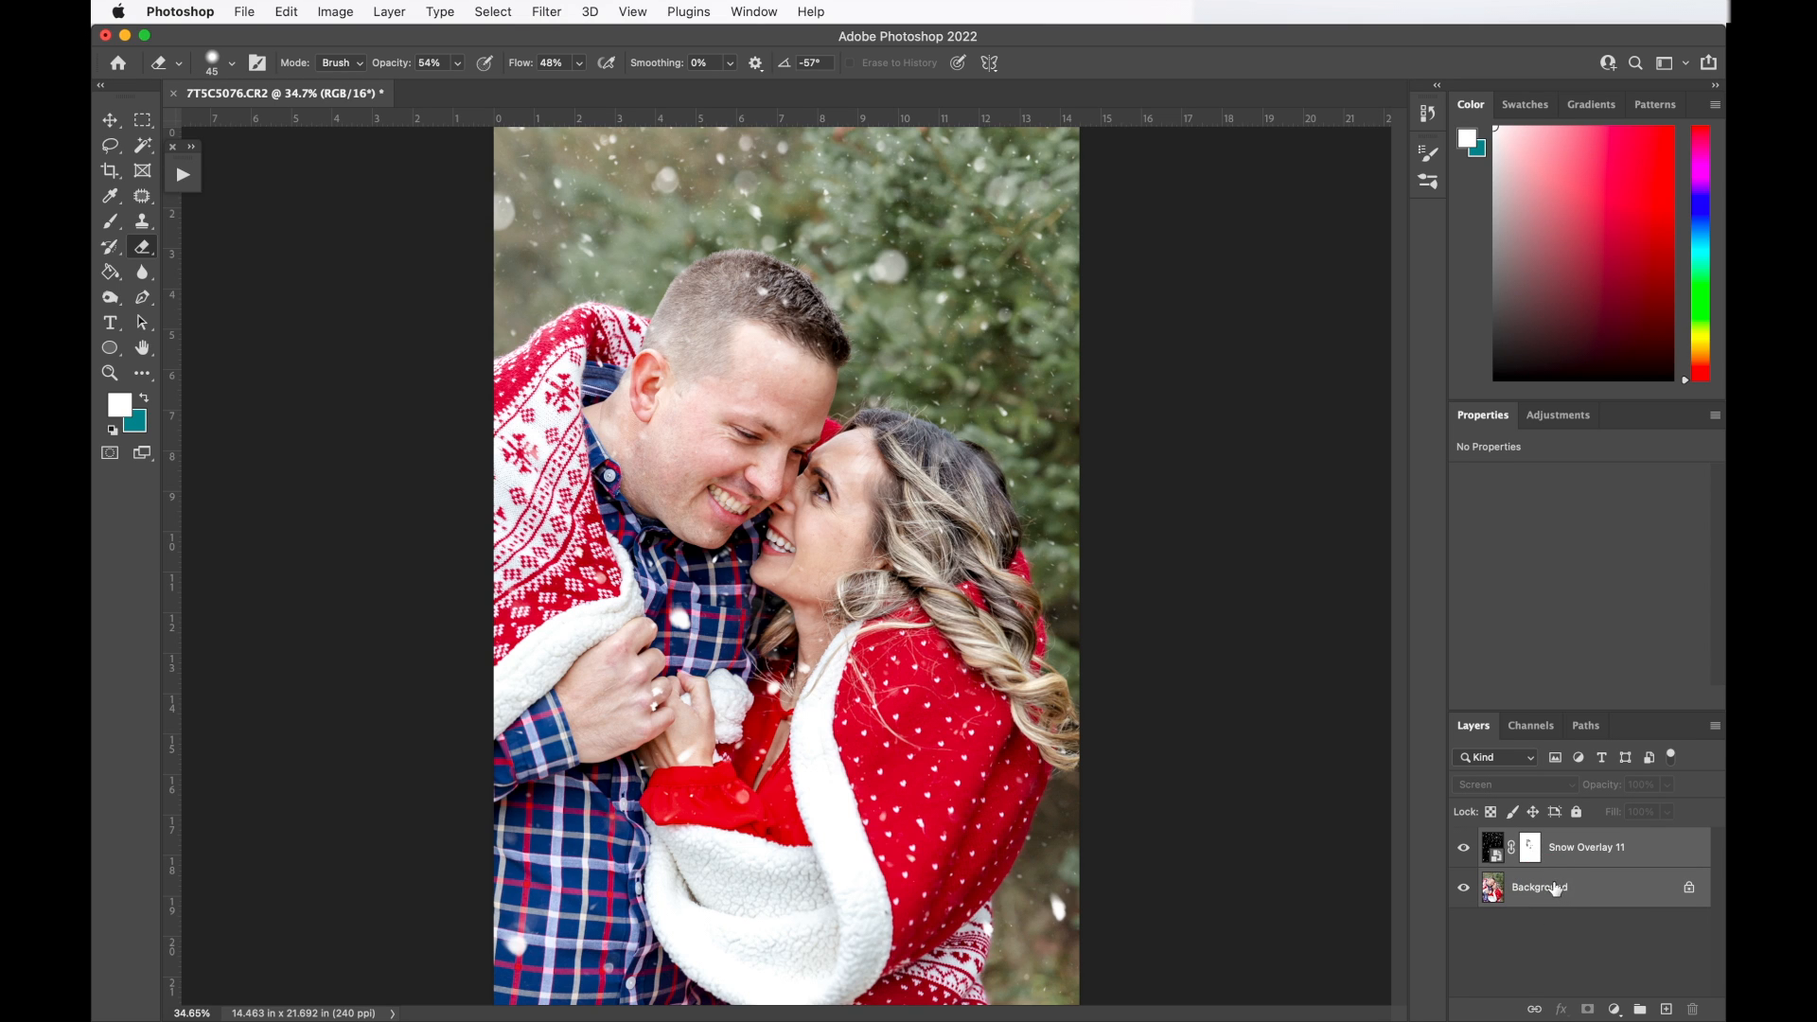
right_click(1558, 887)
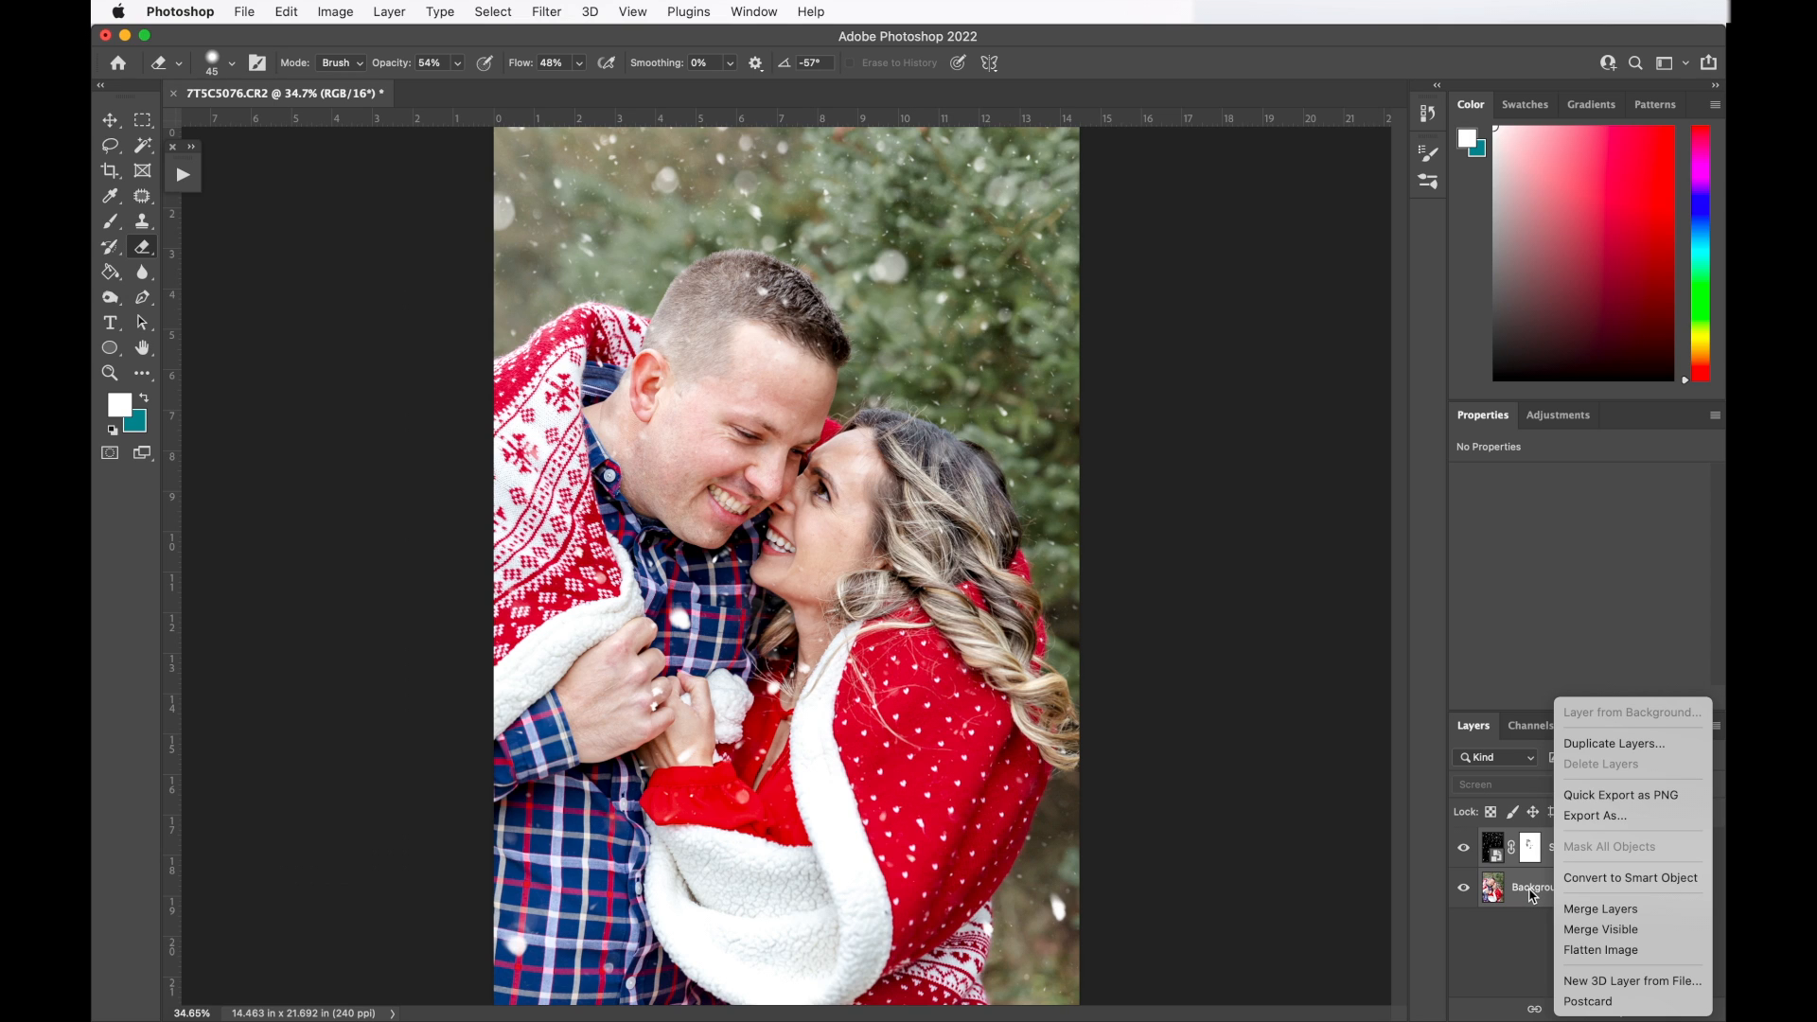
left_click(1600, 909)
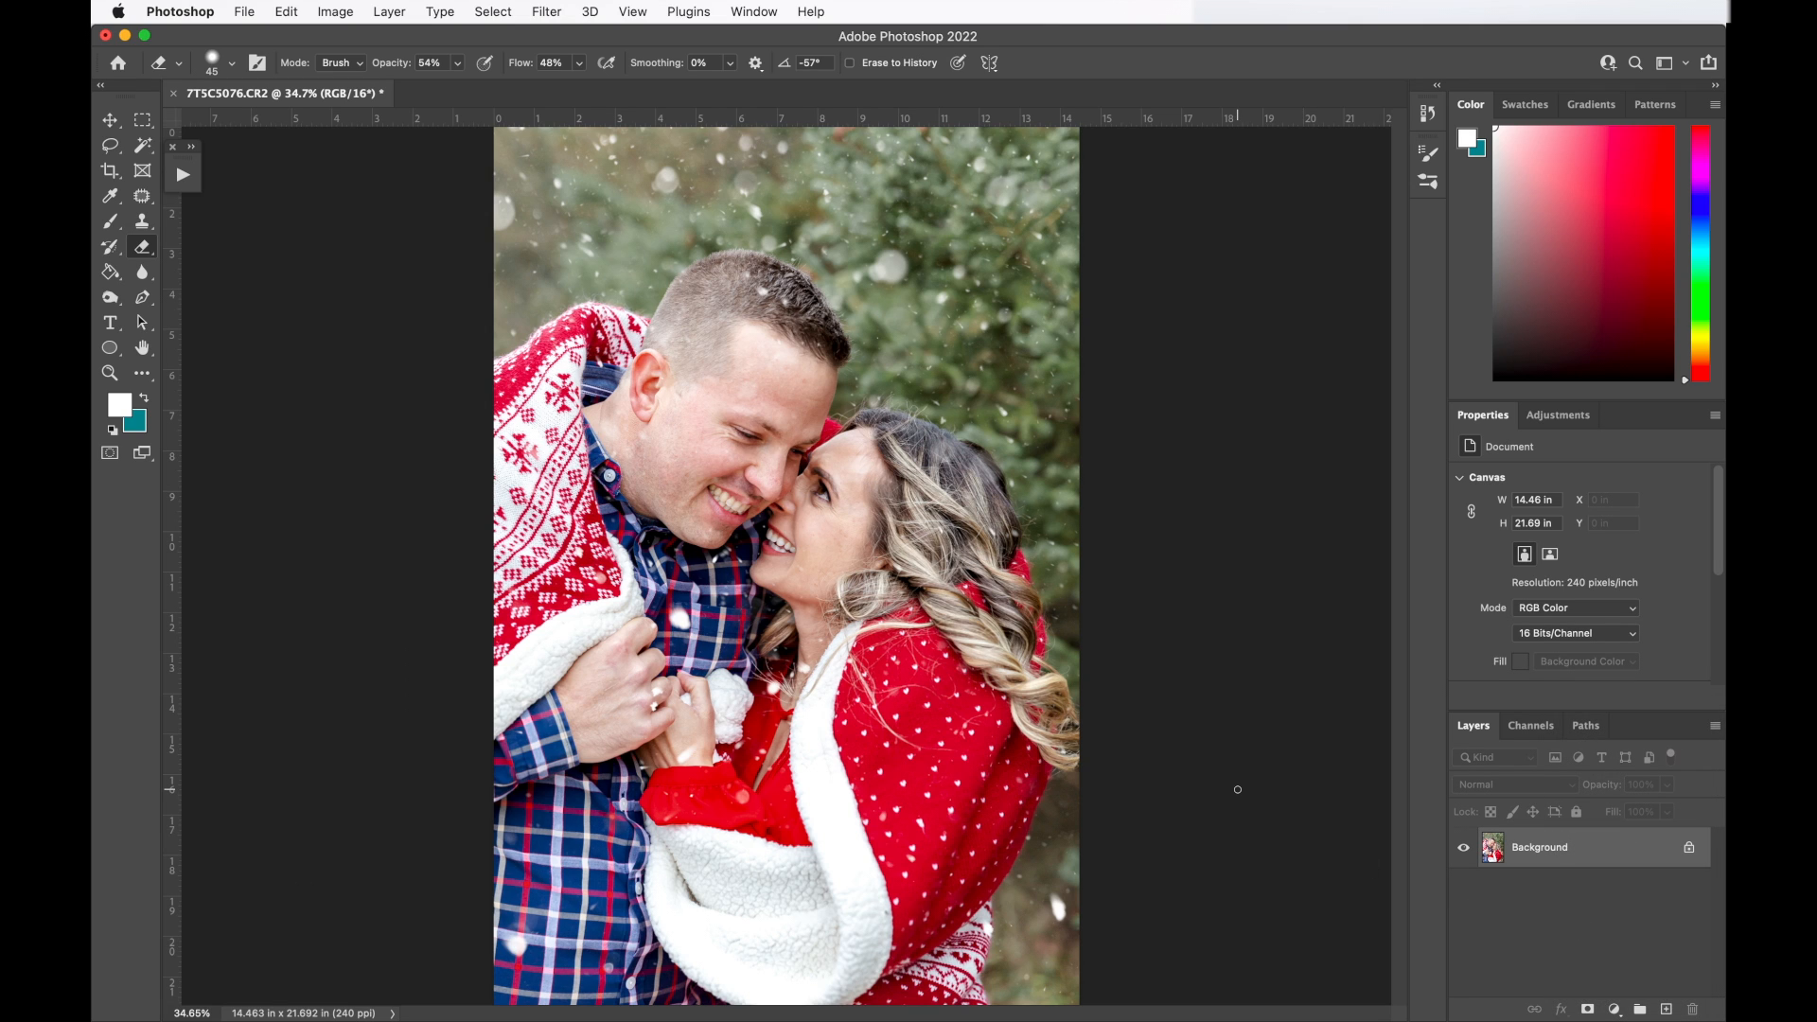
Save the edited photo and switch back to Lightroom Classic.
key("super+s")
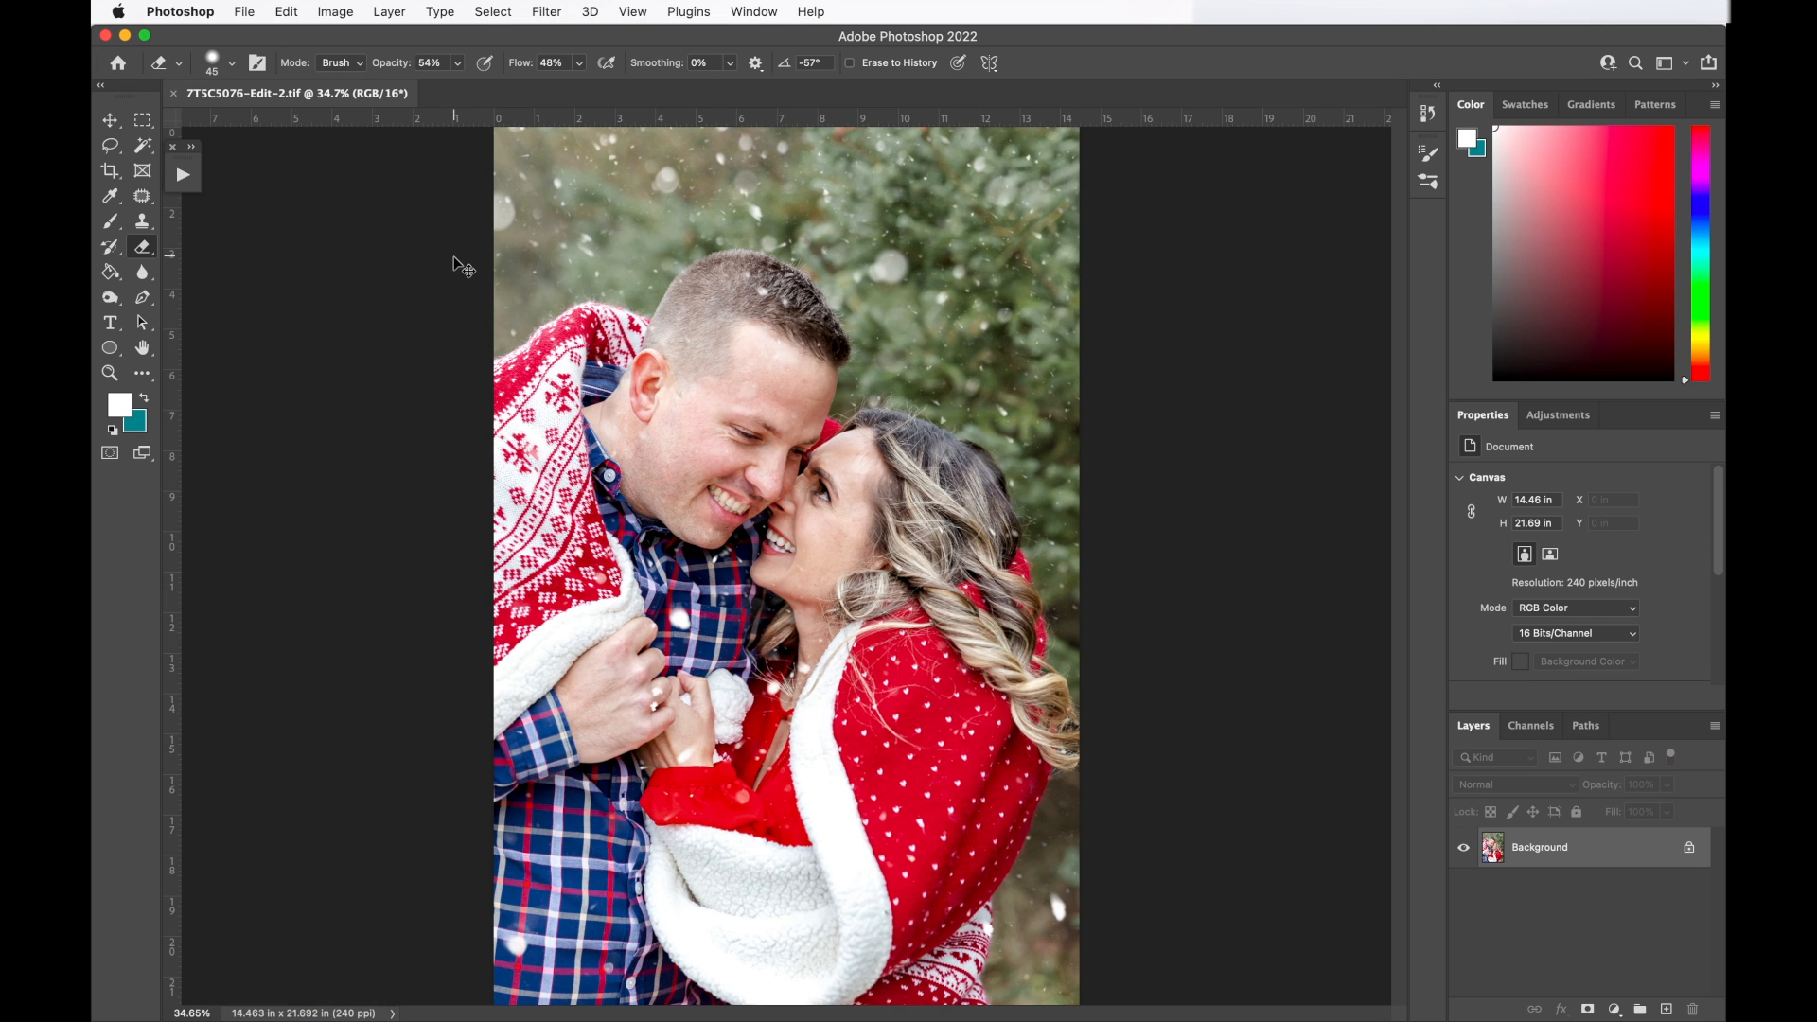
mouse_move(516, 950)
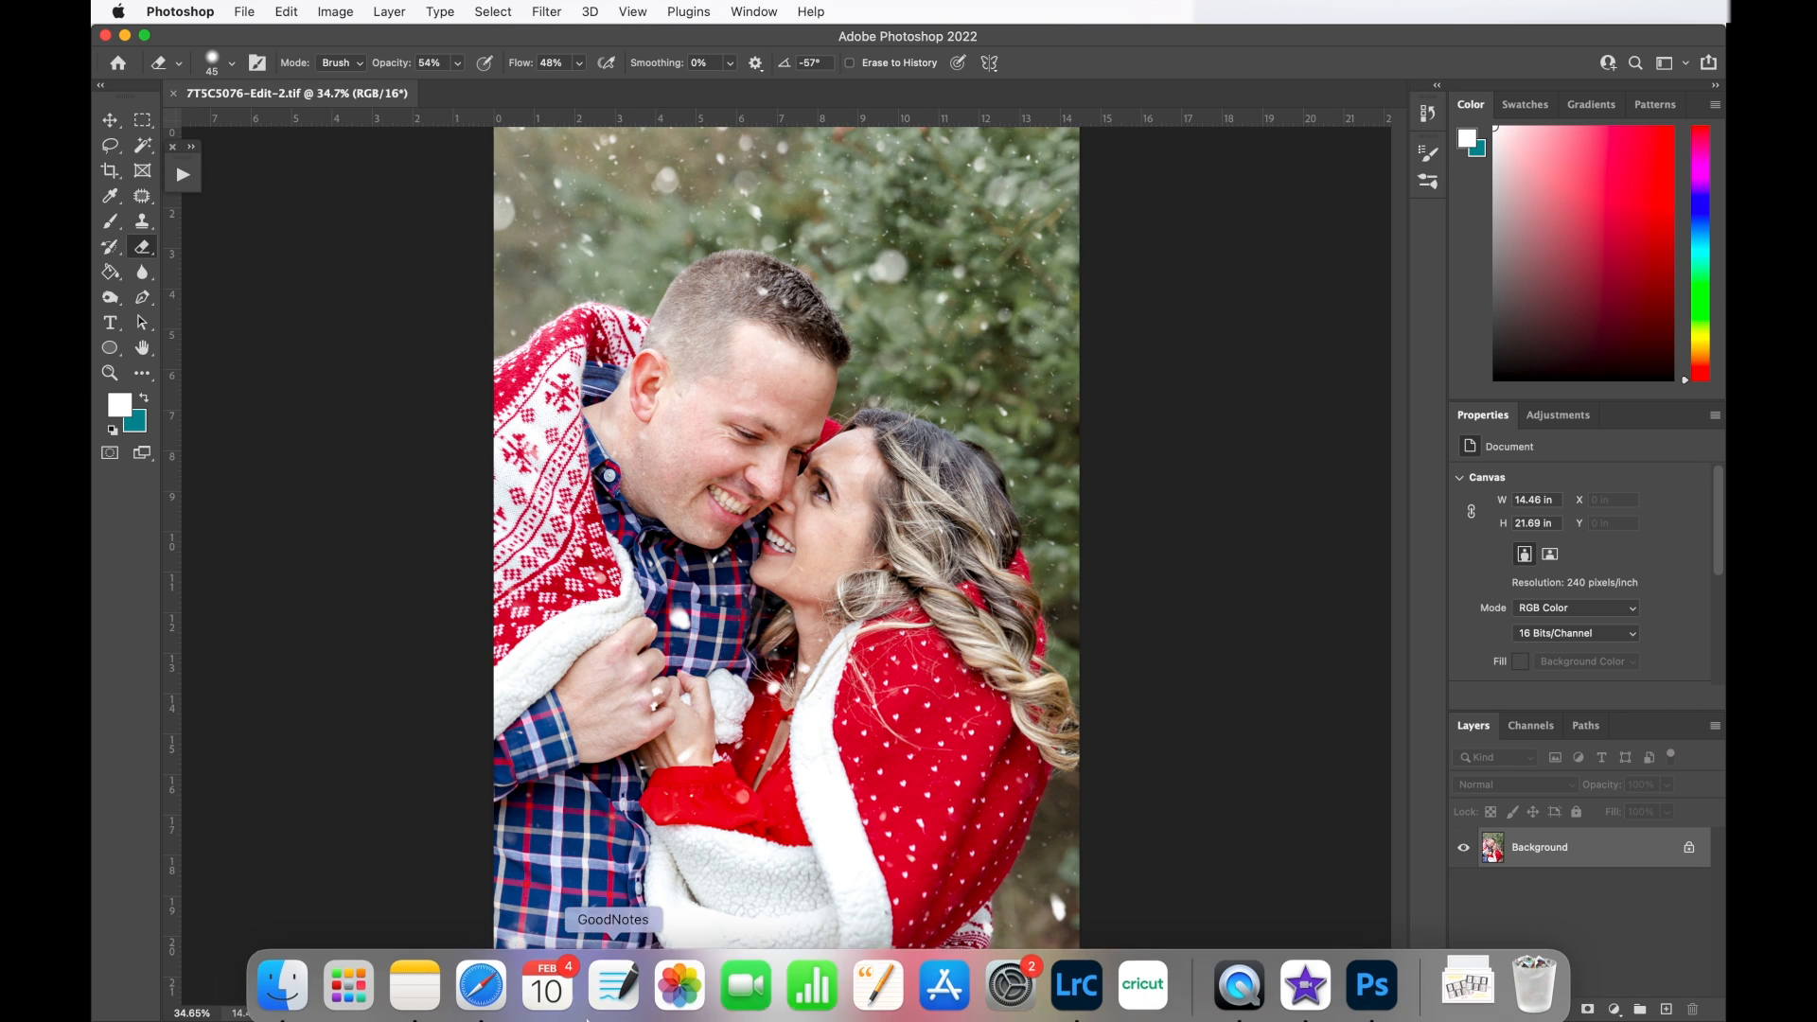
left_click(1078, 978)
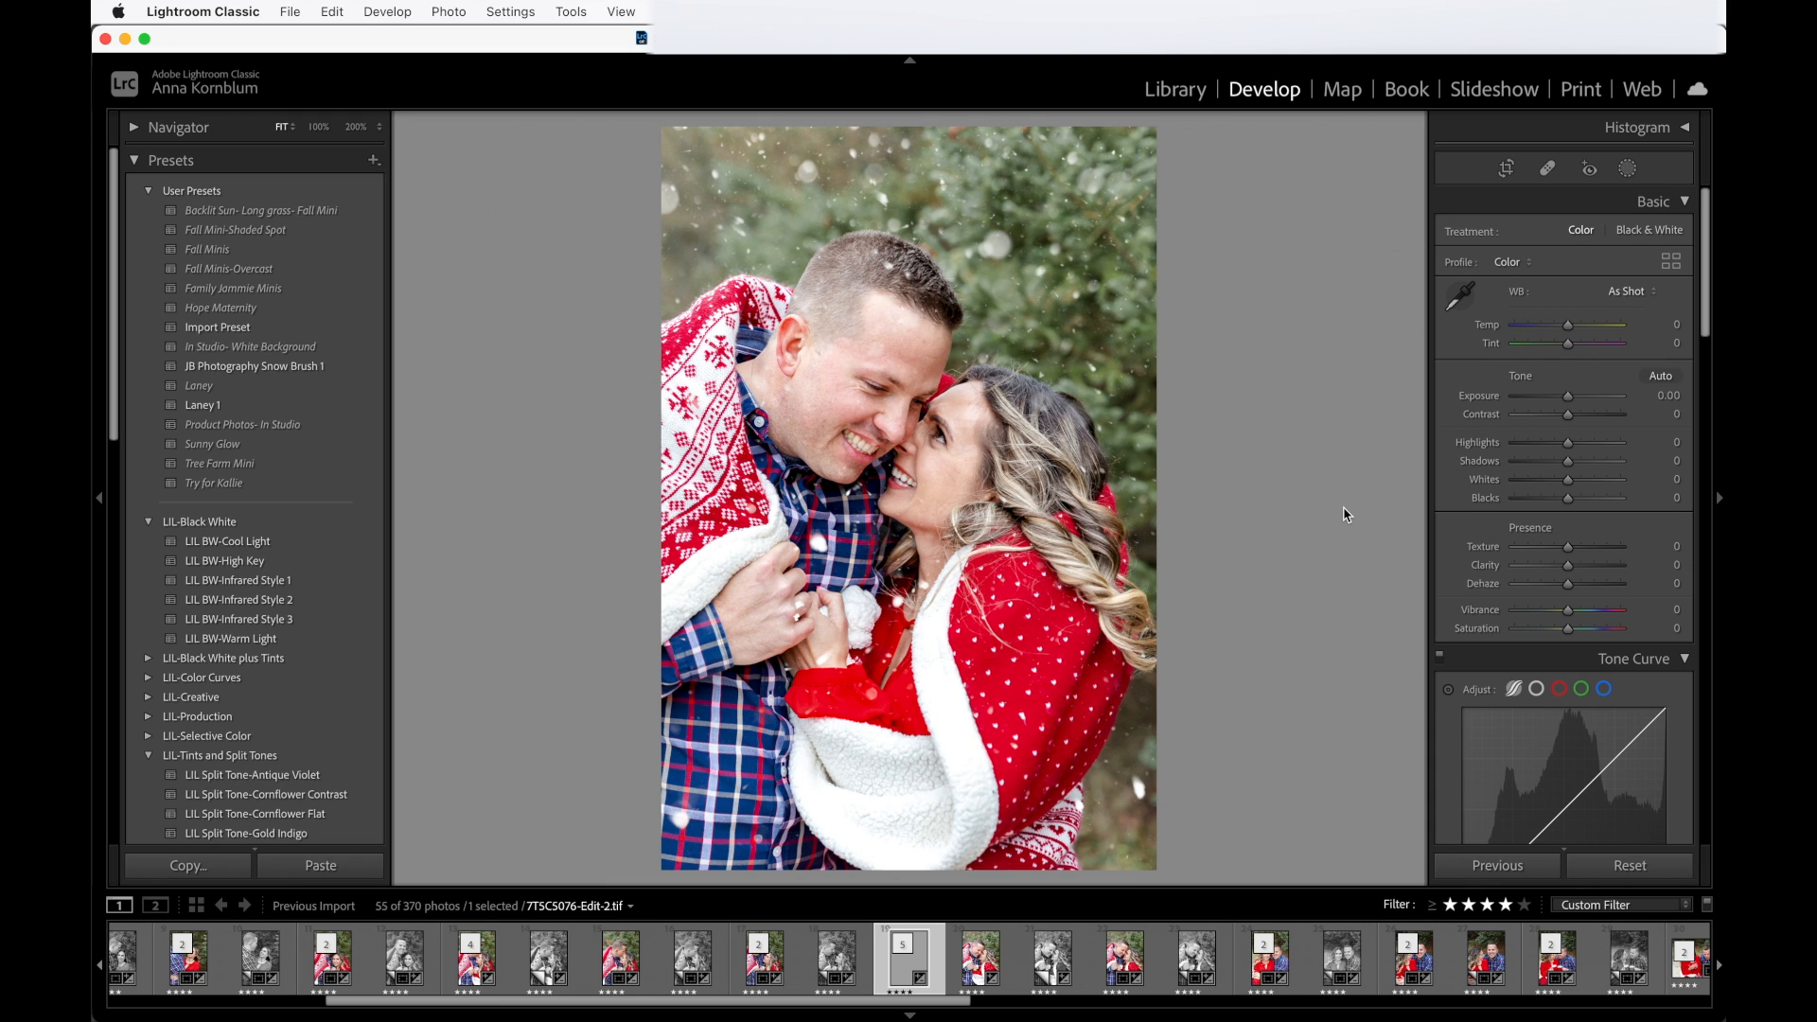
Compare the snow edit 7T5C5076-Edit-2.tif with the neighbouring edit and the original 7T5C5076.CR2.
key("Right")
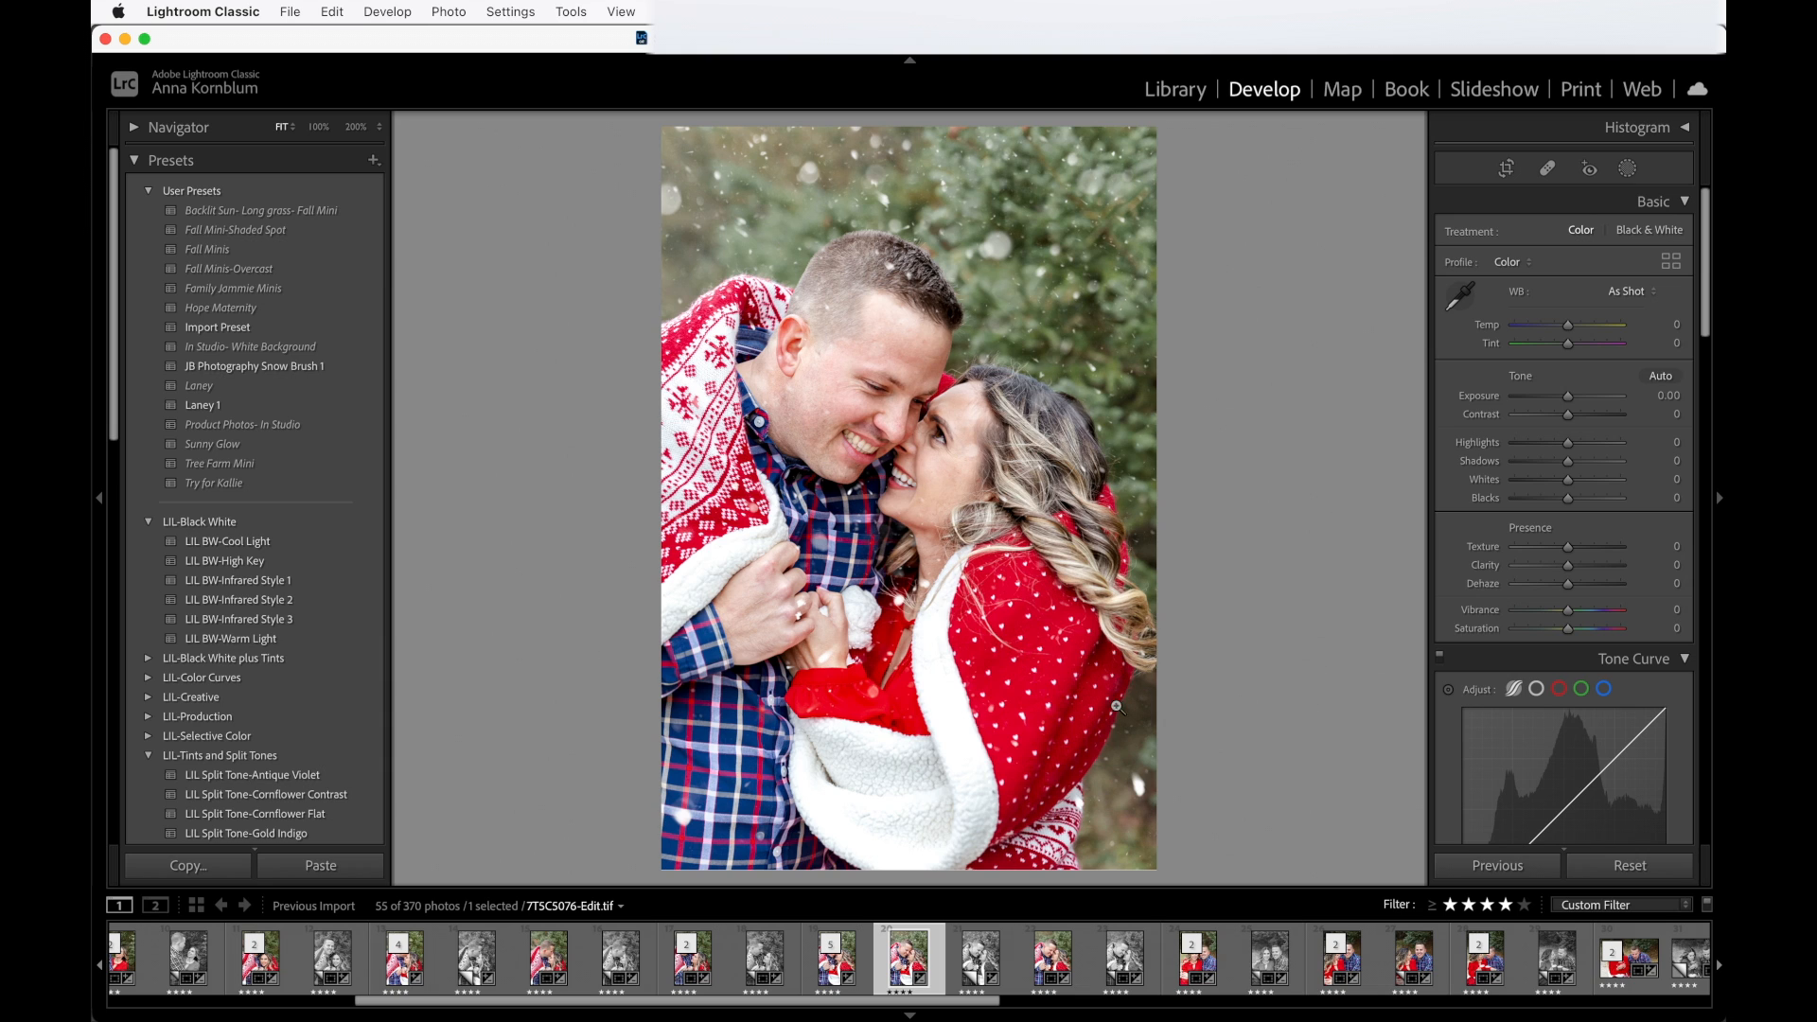
left_click(1051, 960)
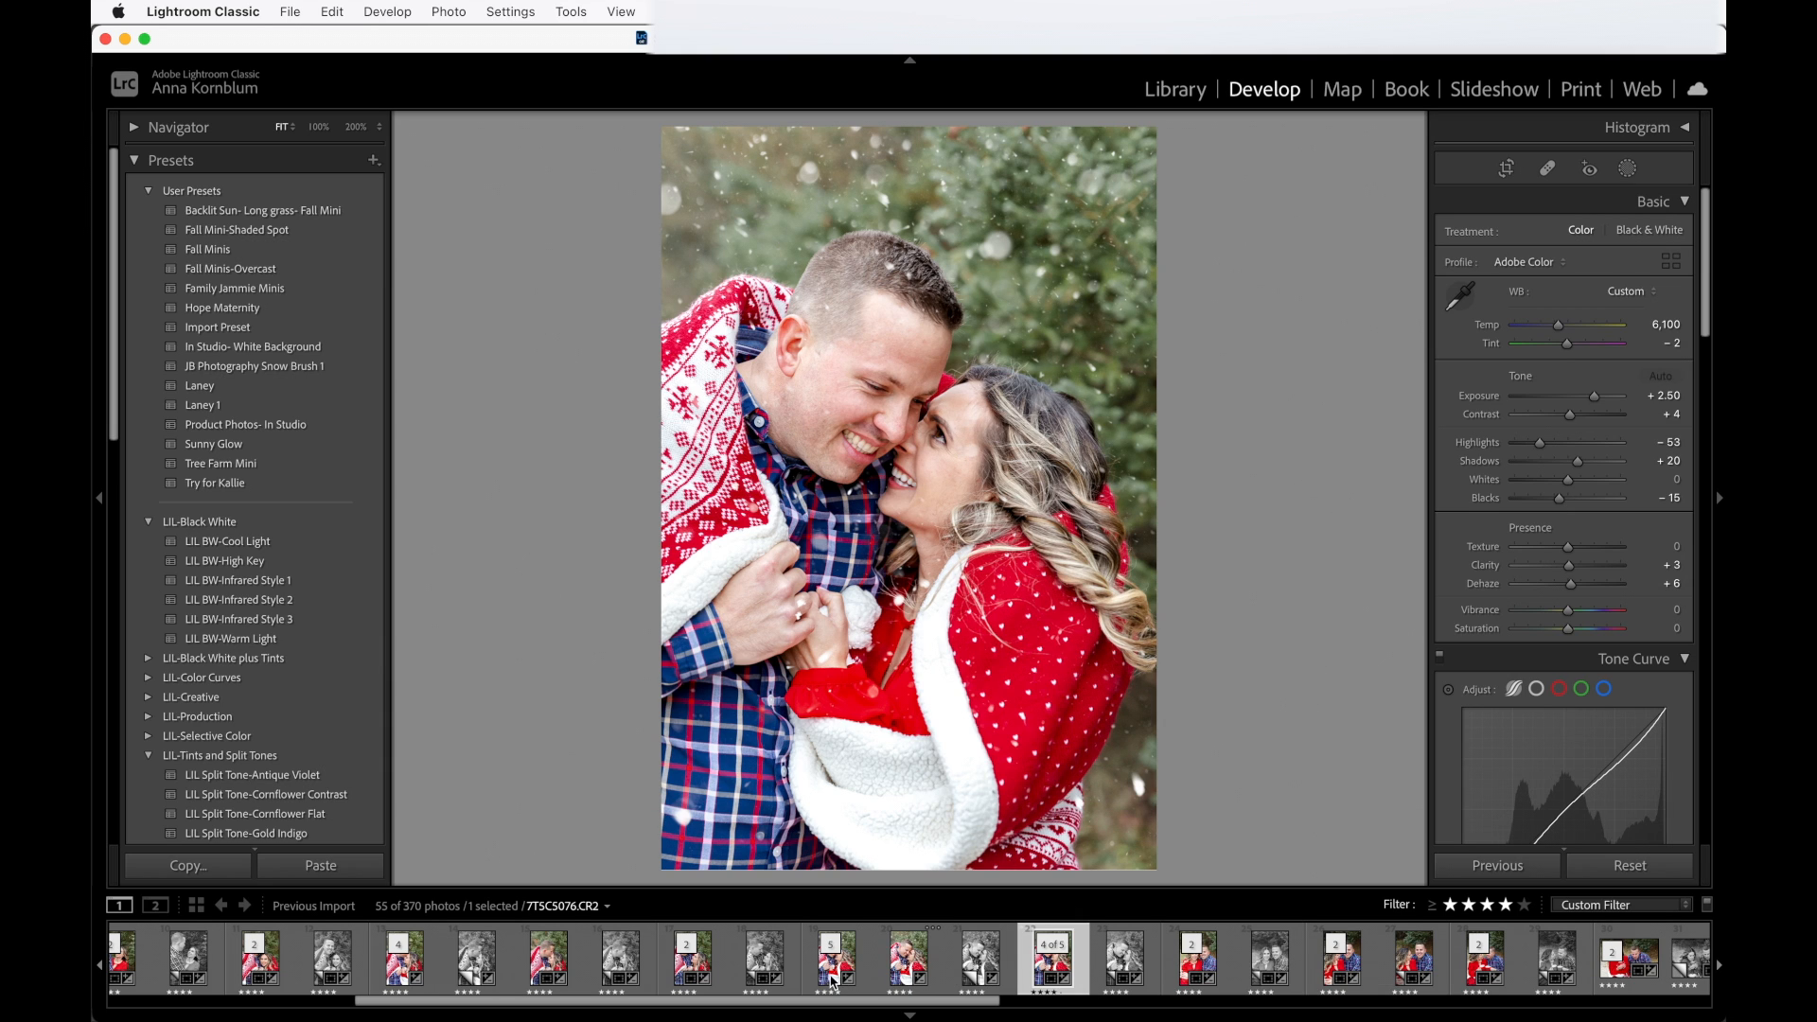
left_click(833, 979, "super")
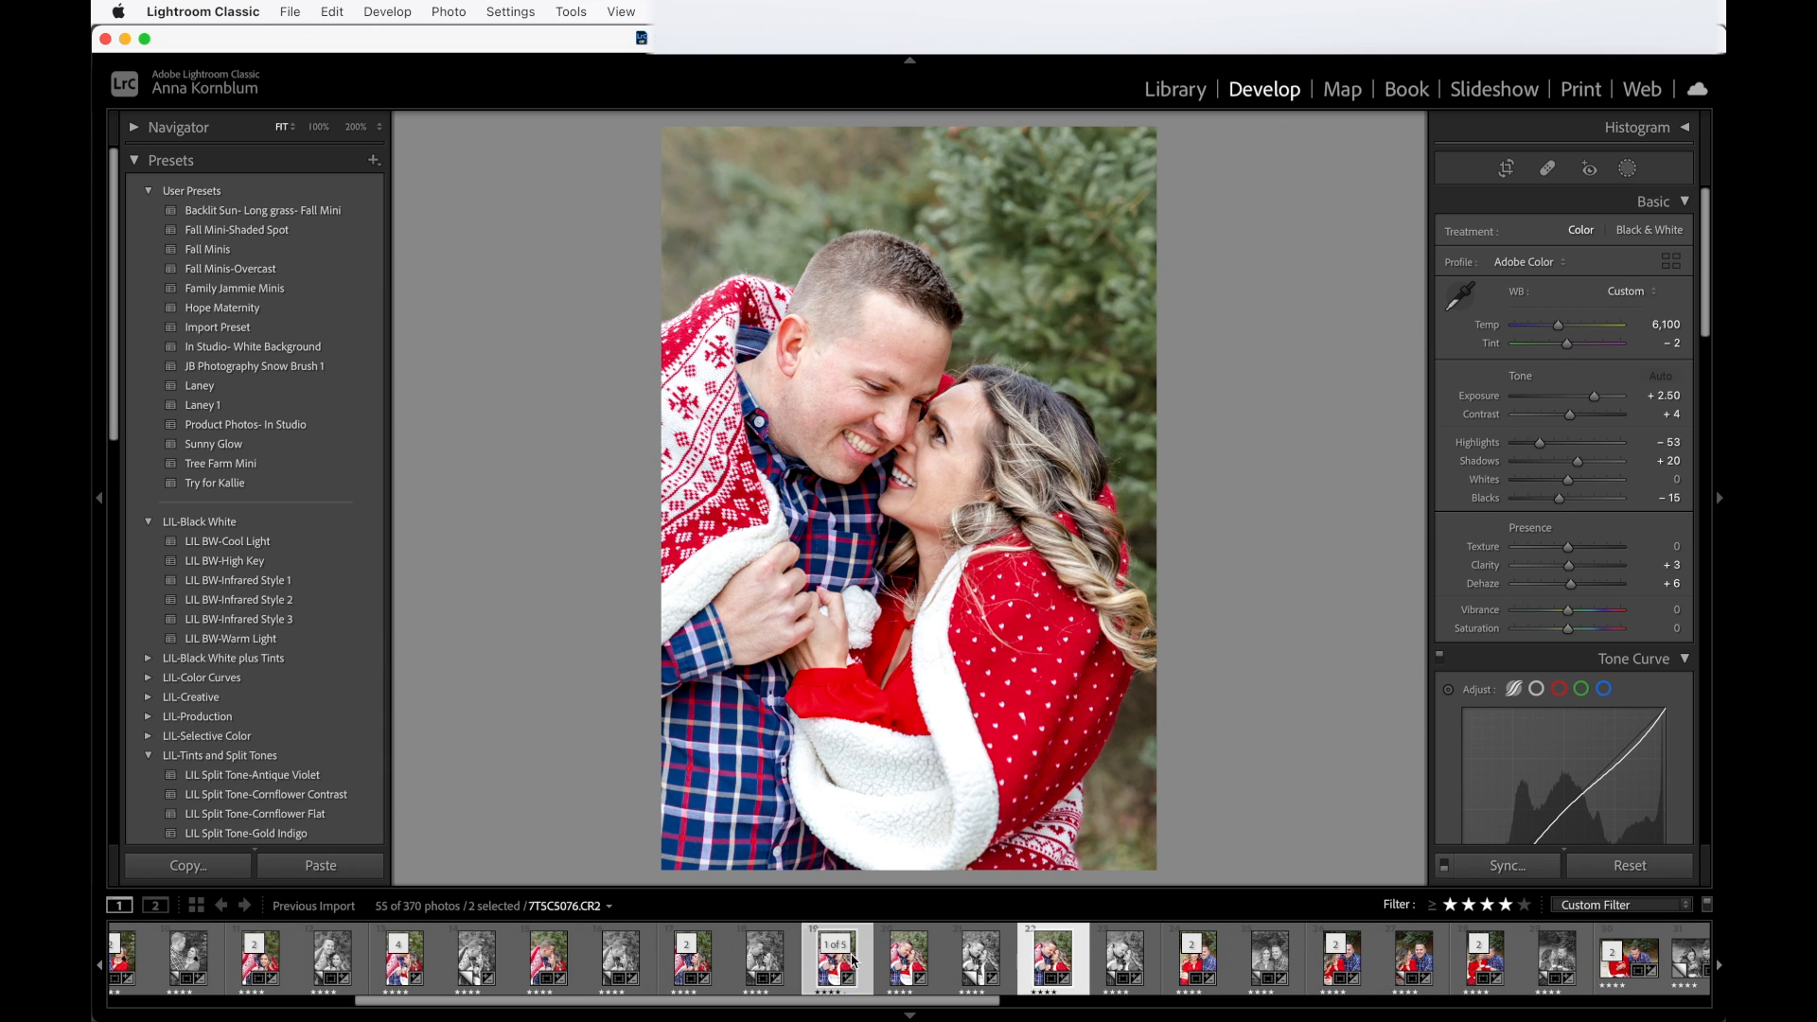
left_click(854, 958)
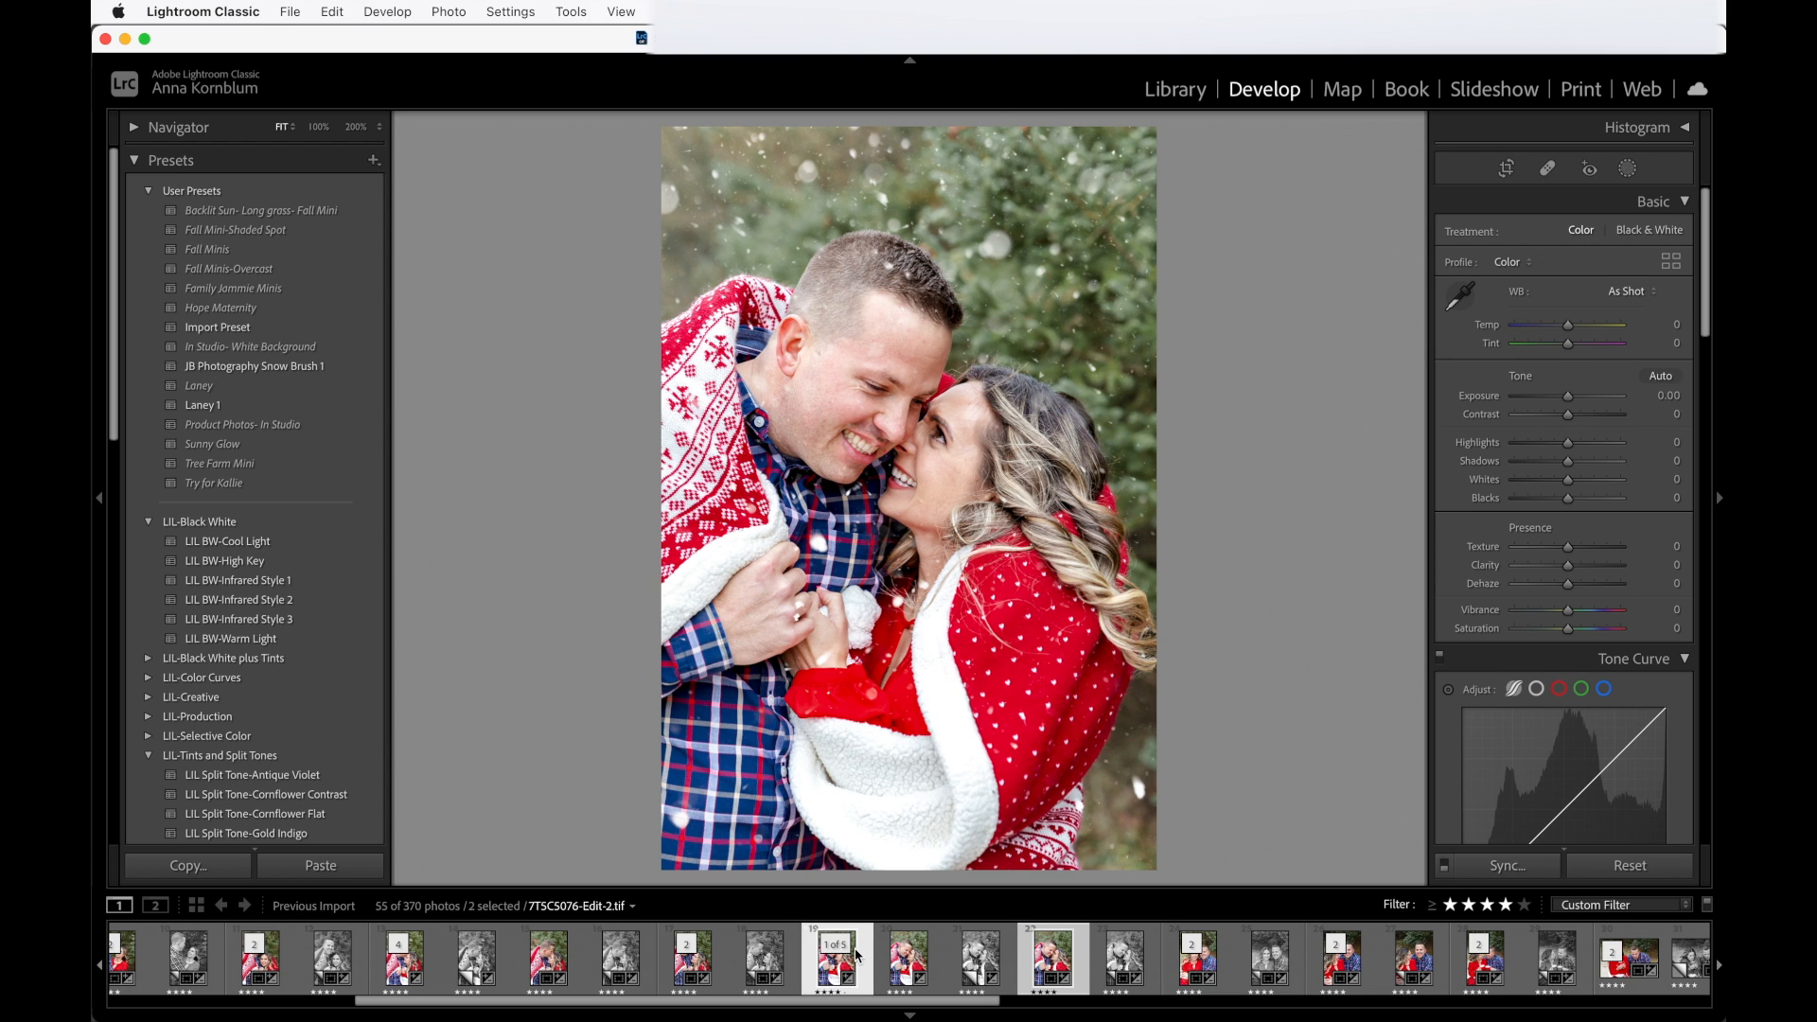
key("Right")
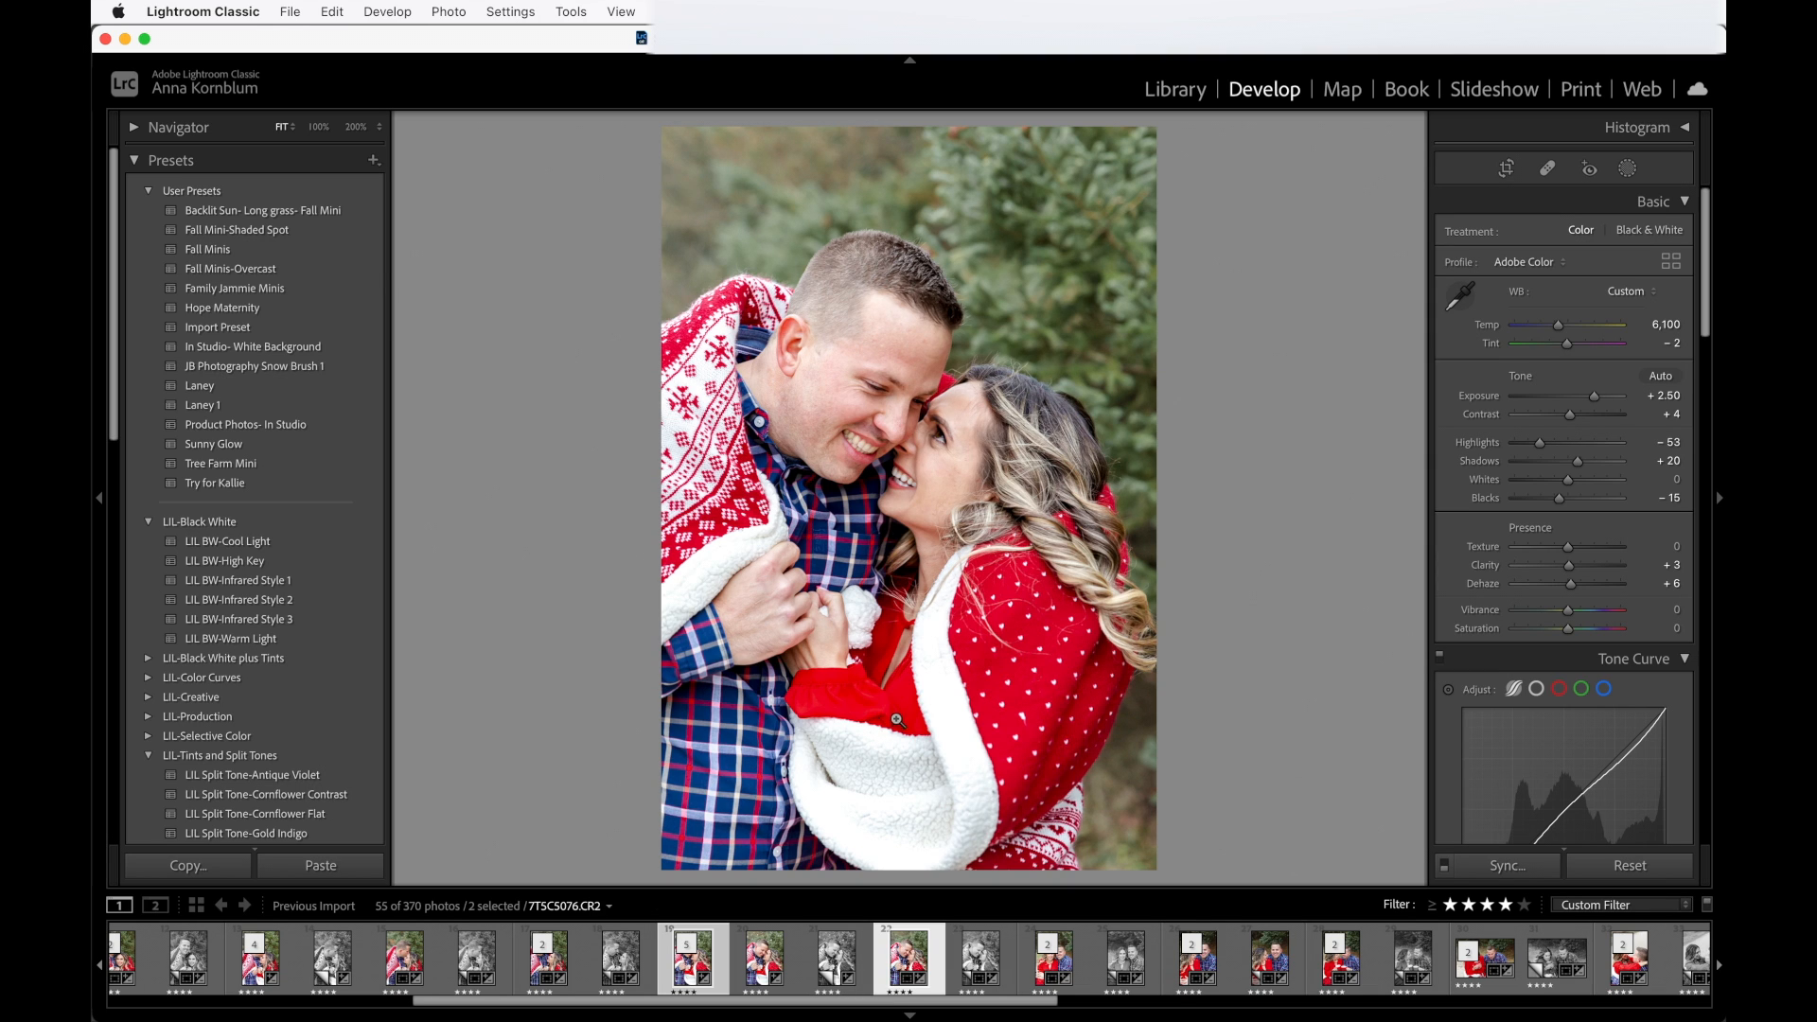
key("Right")
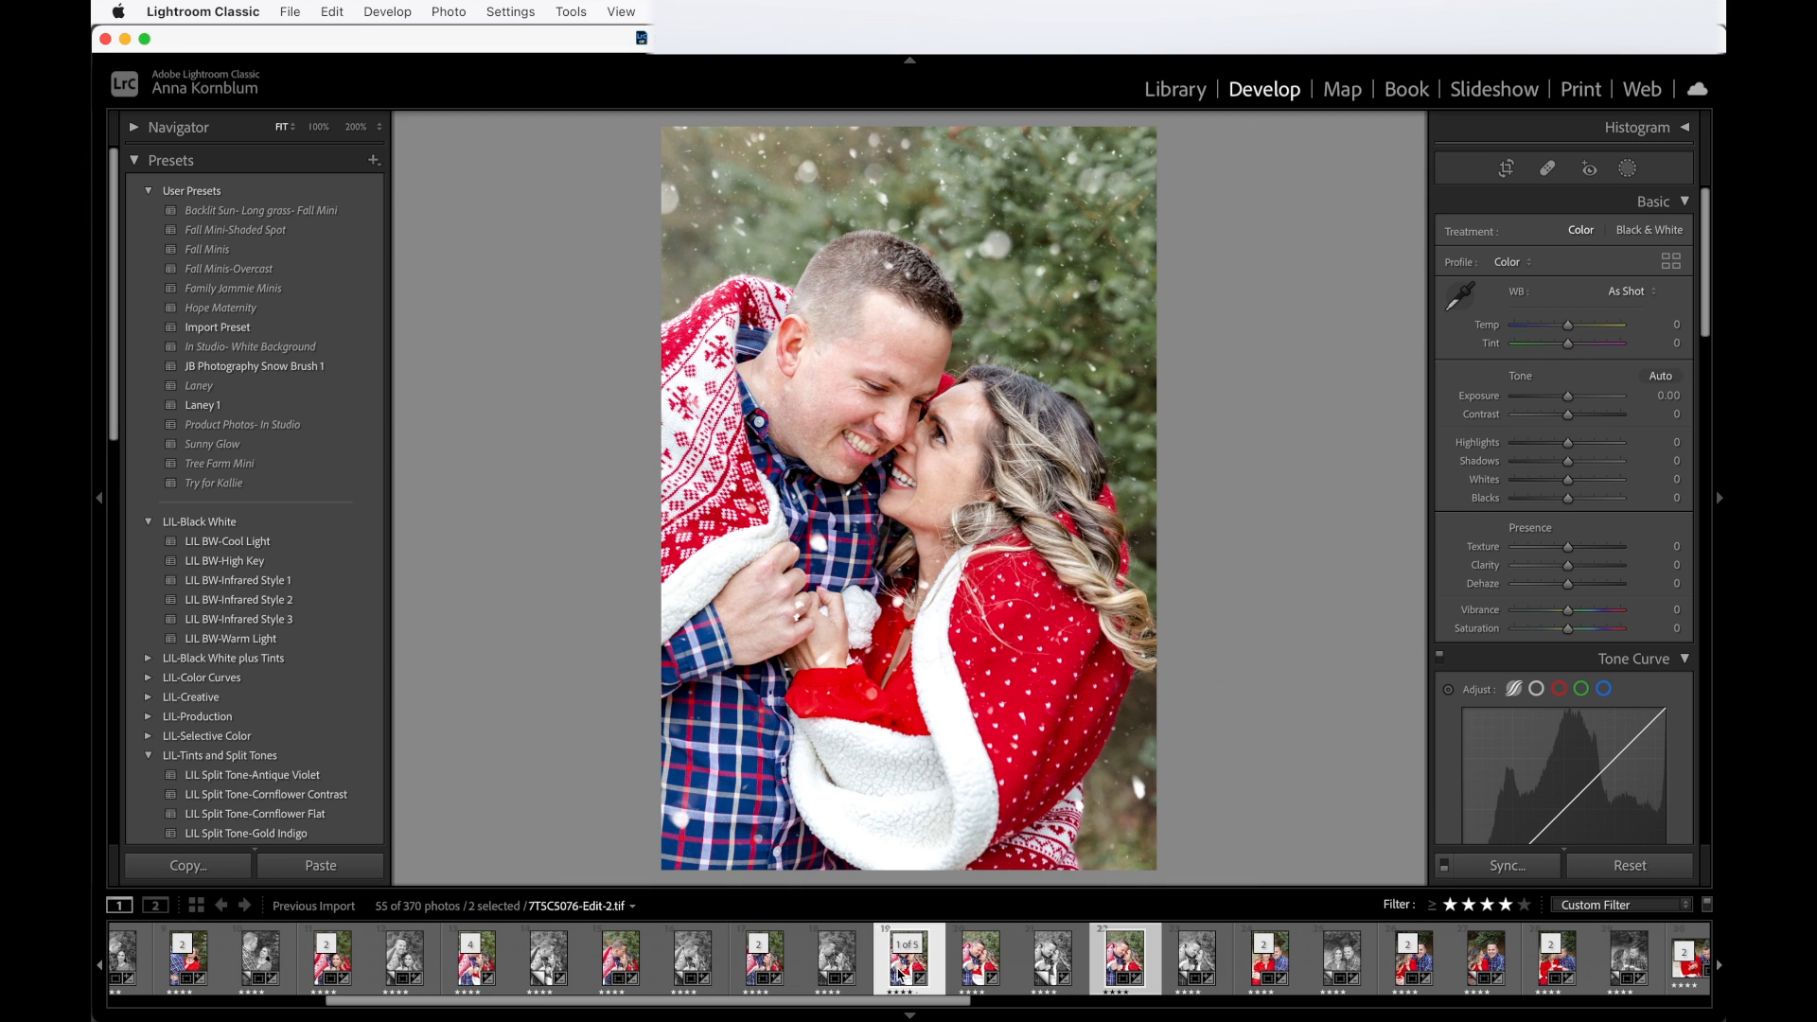
right_click(900, 972)
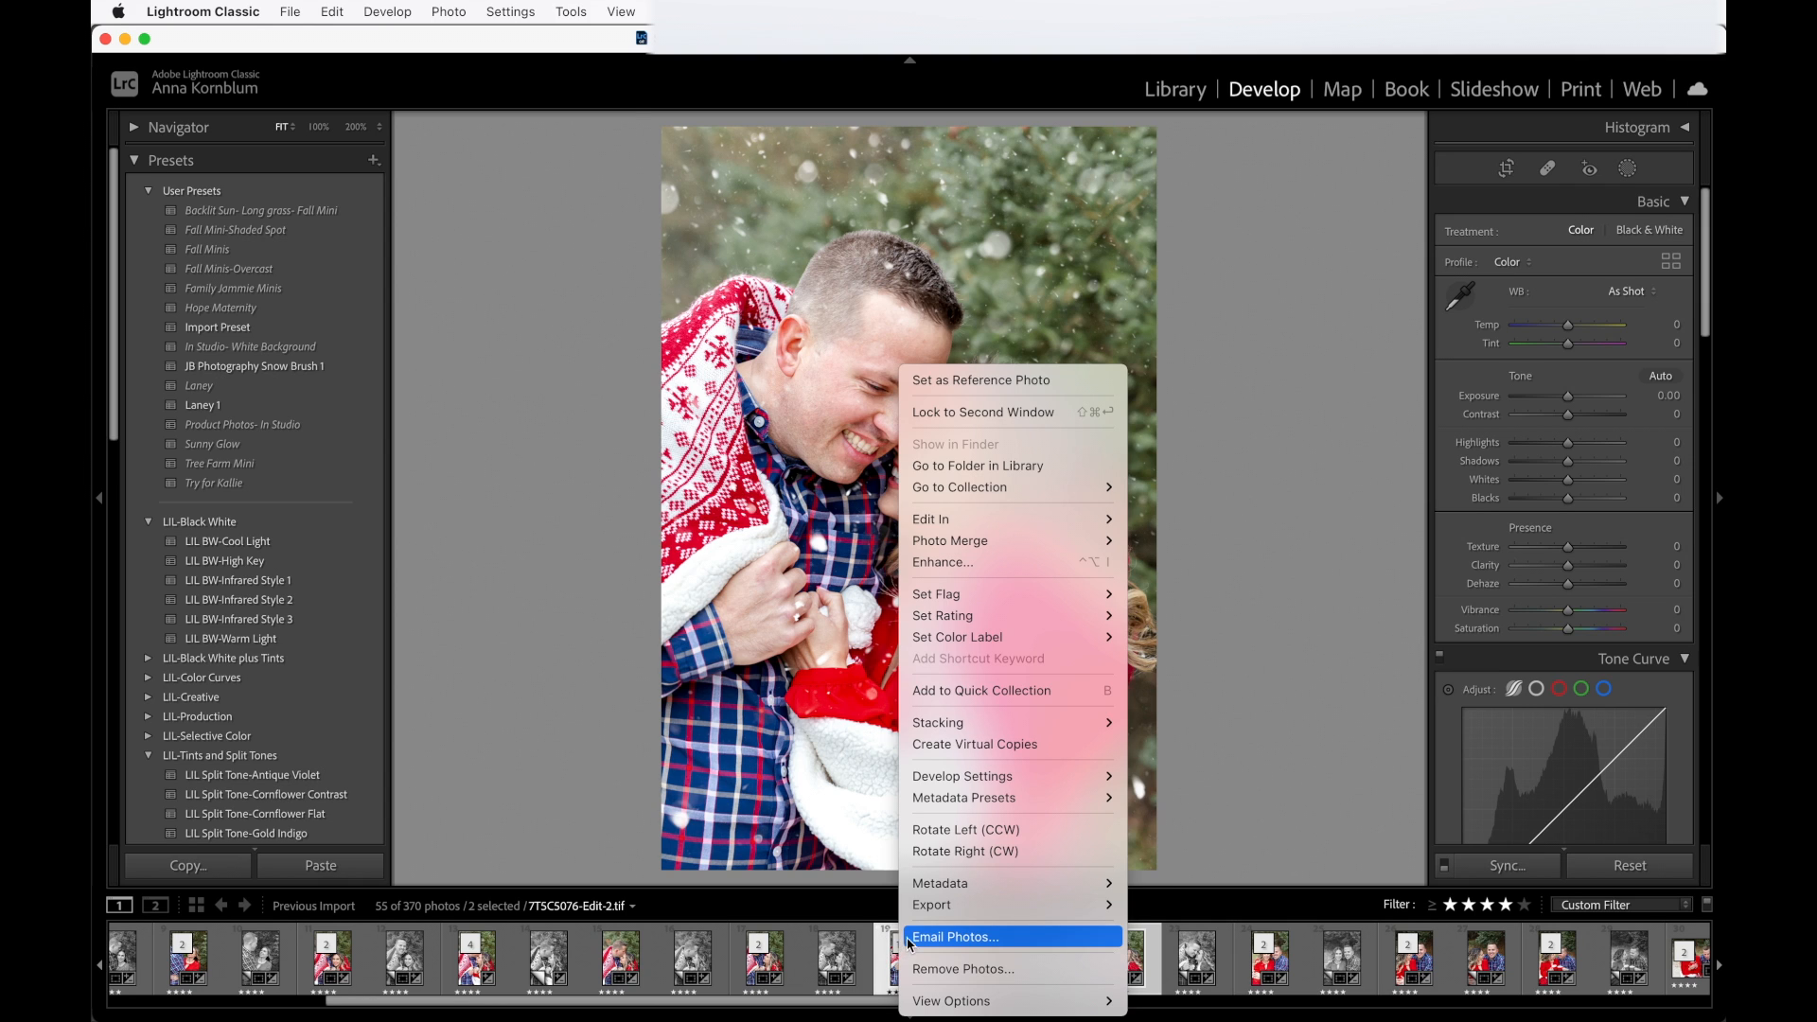
mouse_move(1103, 520)
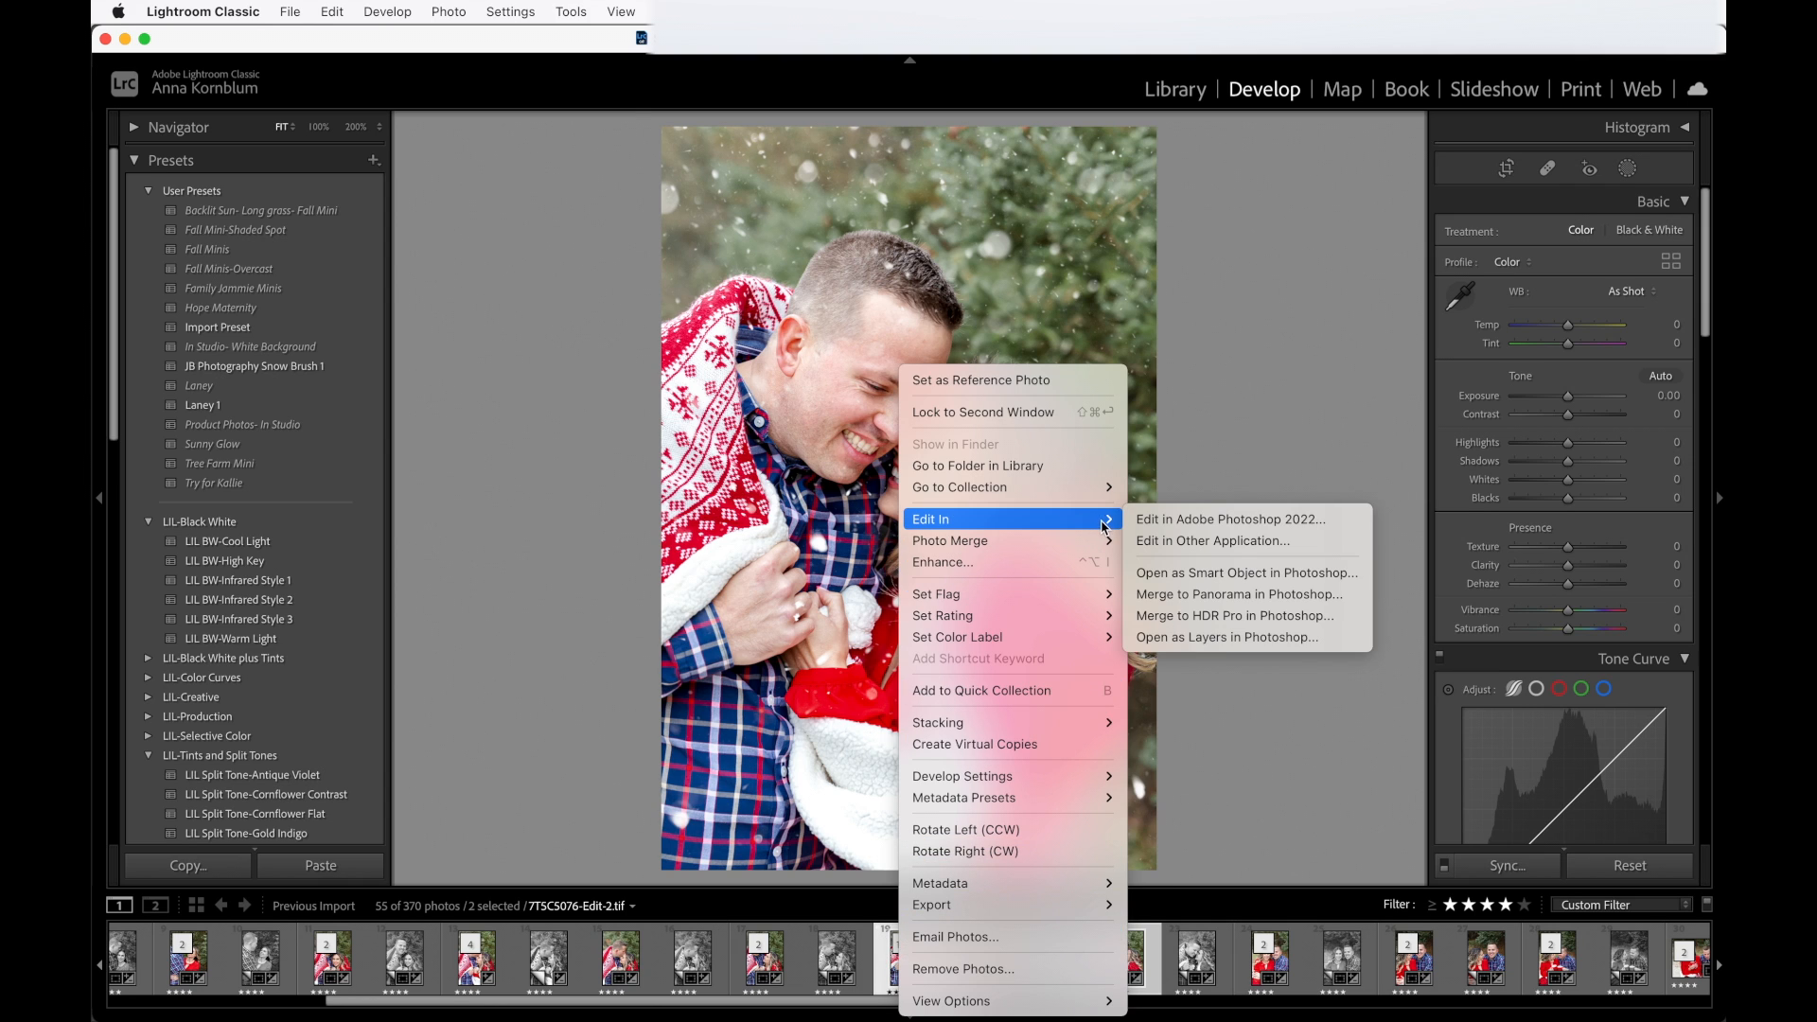
left_click(1204, 453)
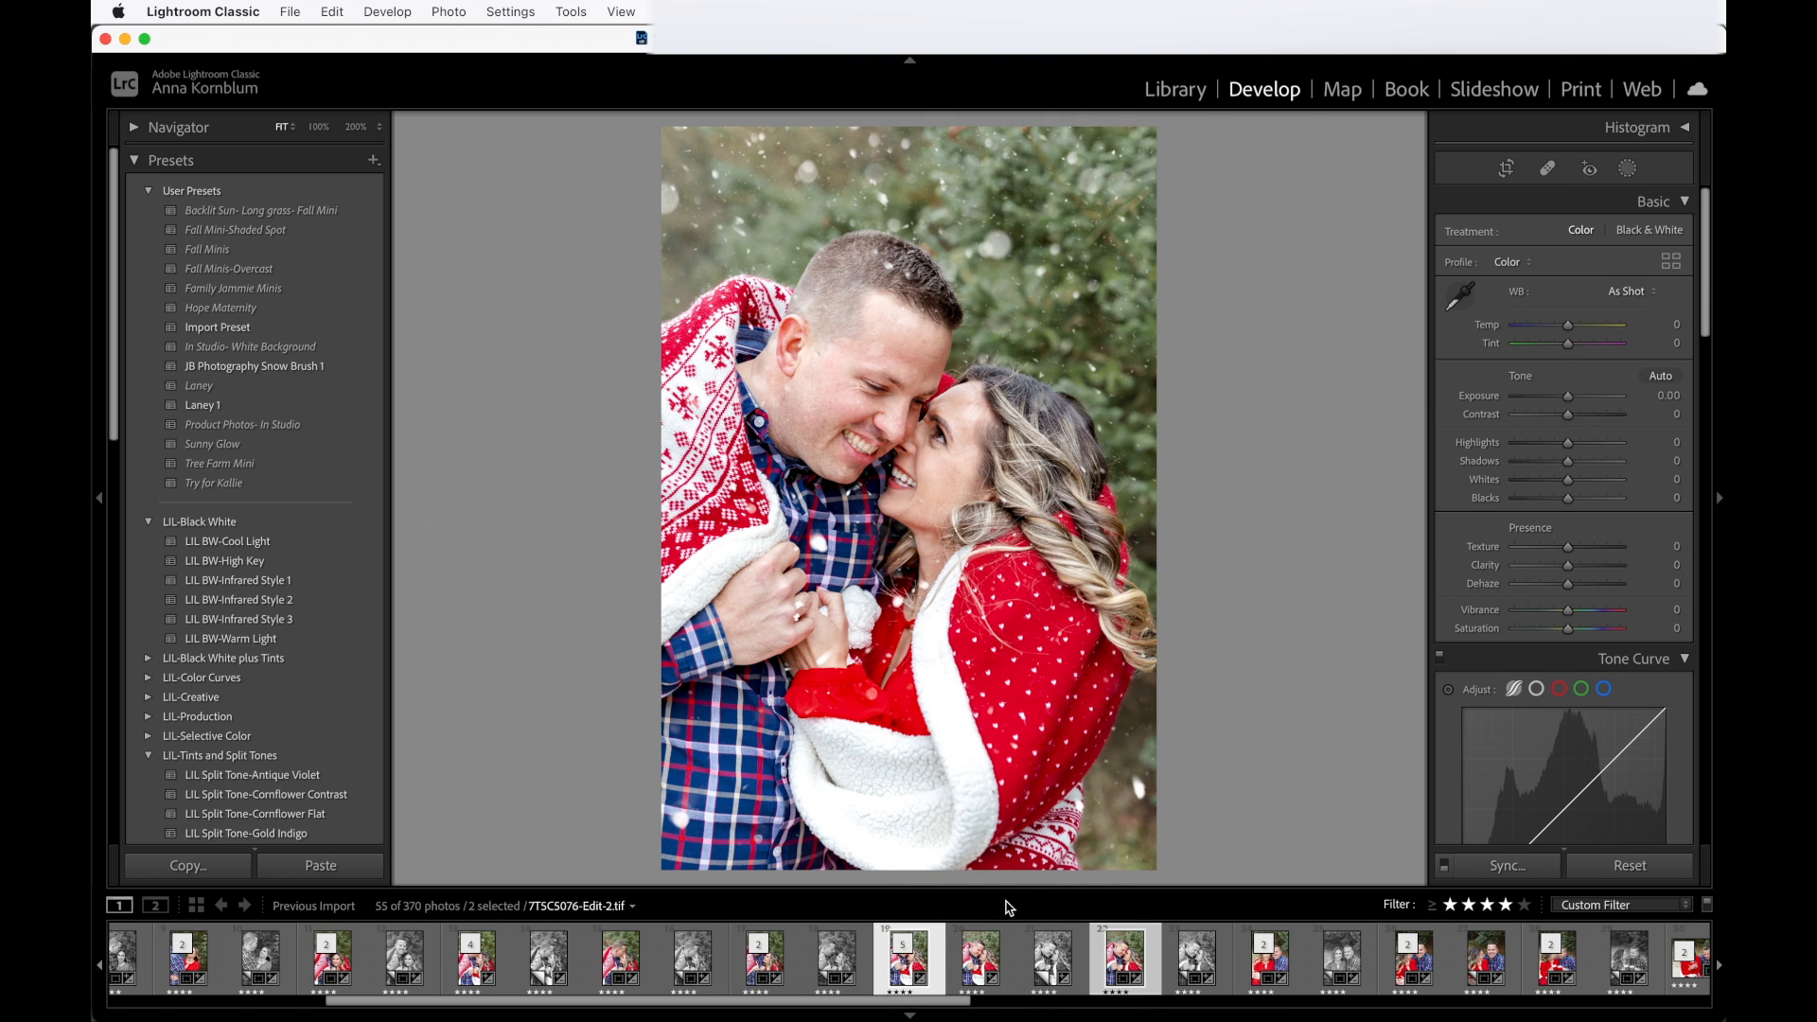
Open a copy of 7T5C5076-Edit-2.tif with Lightroom adjustments in Adobe Photoshop 2022.
key("Right")
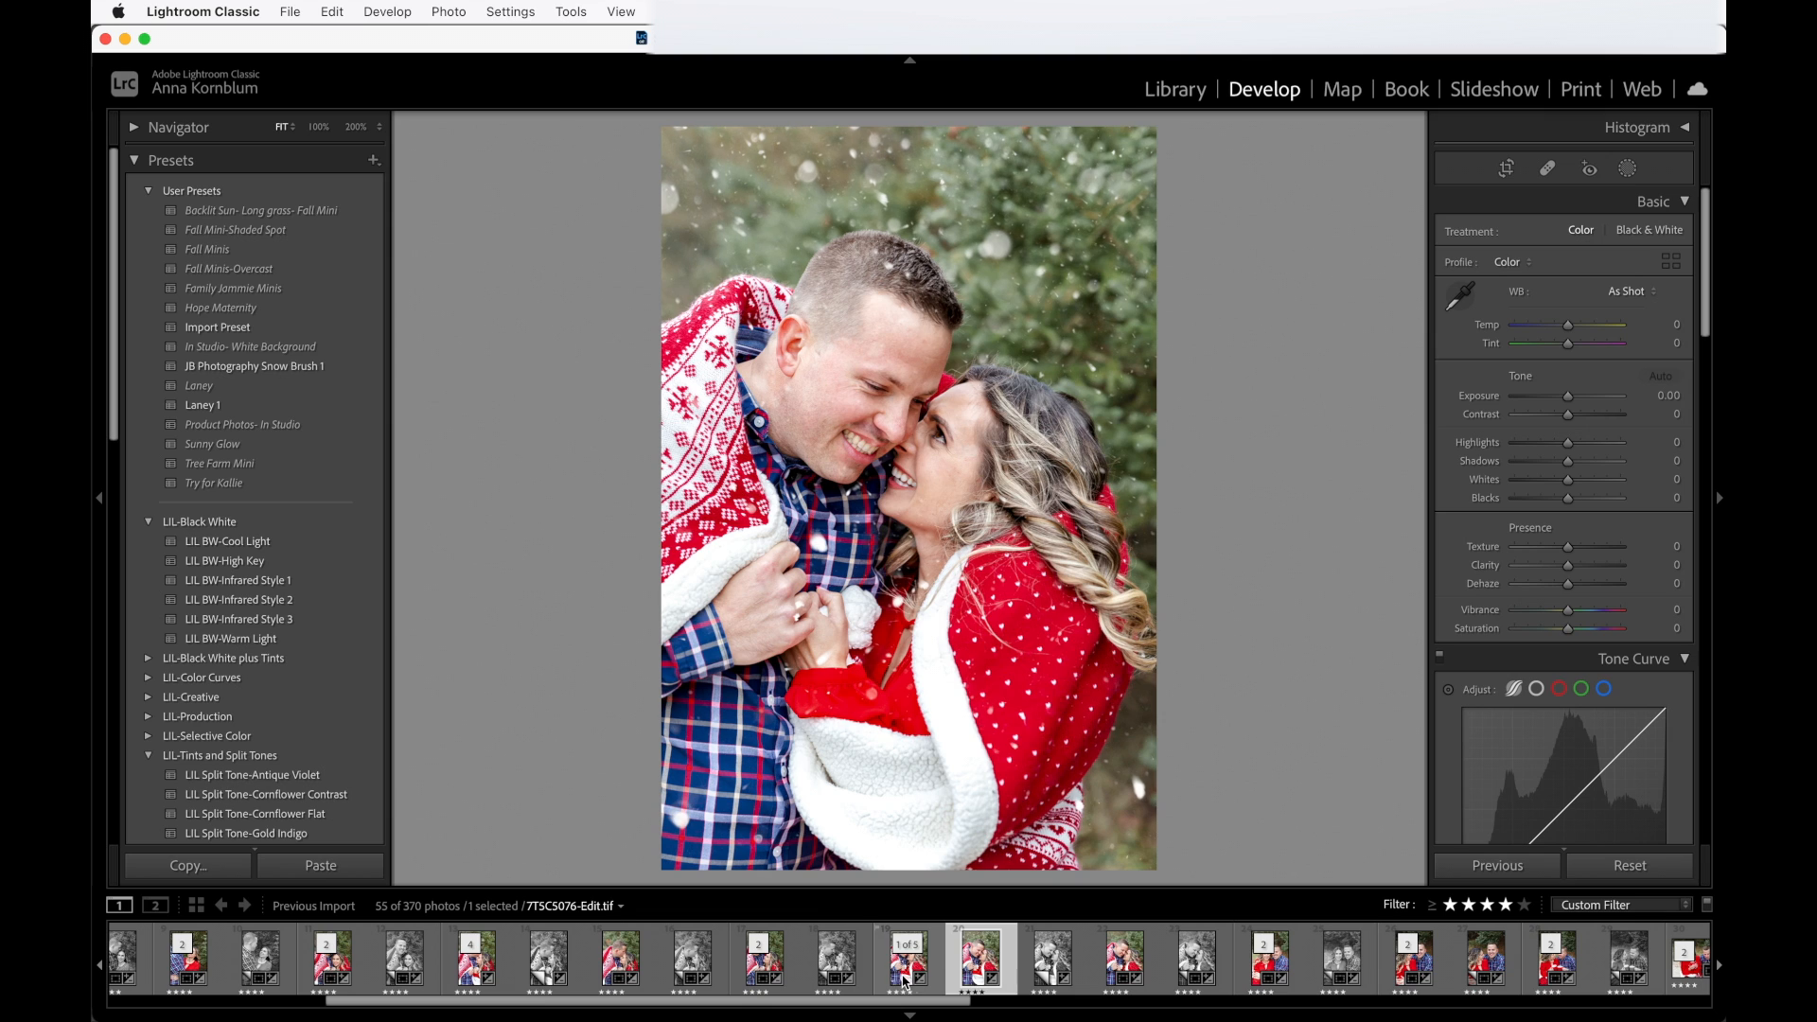
left_click(904, 978)
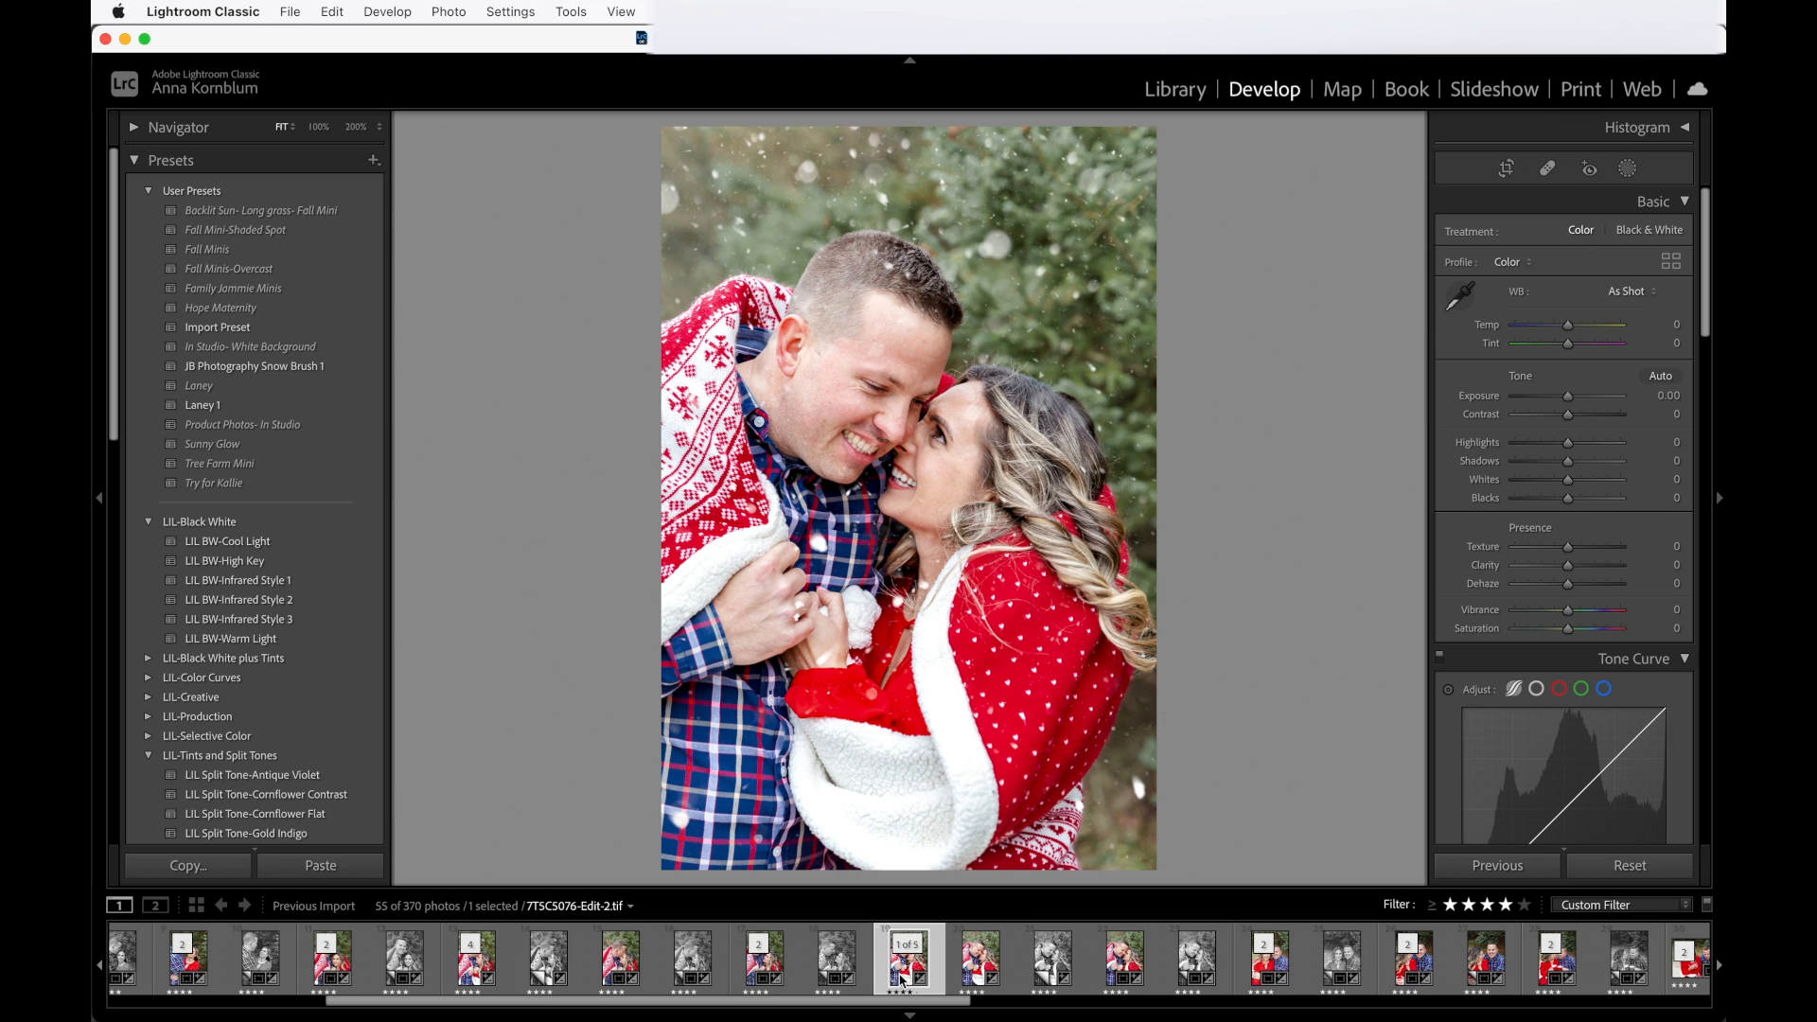
right_click(899, 979)
mouse_move(1097, 513)
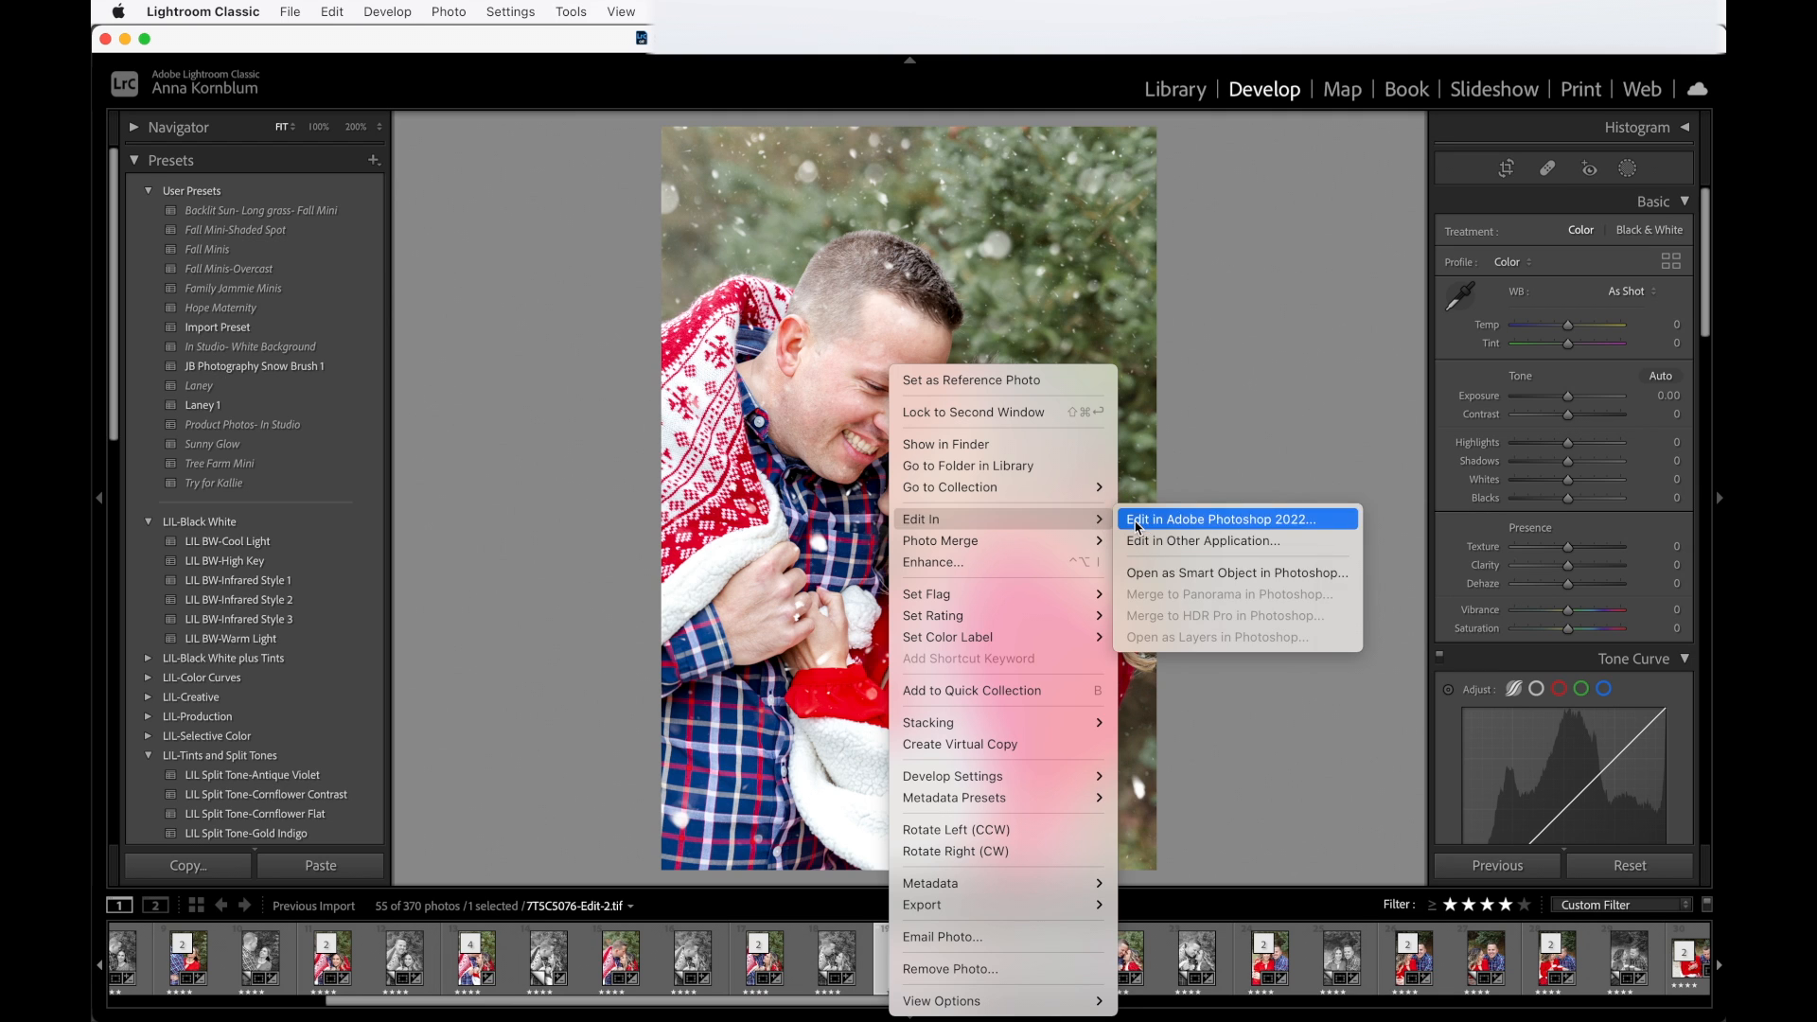
left_click(1133, 520)
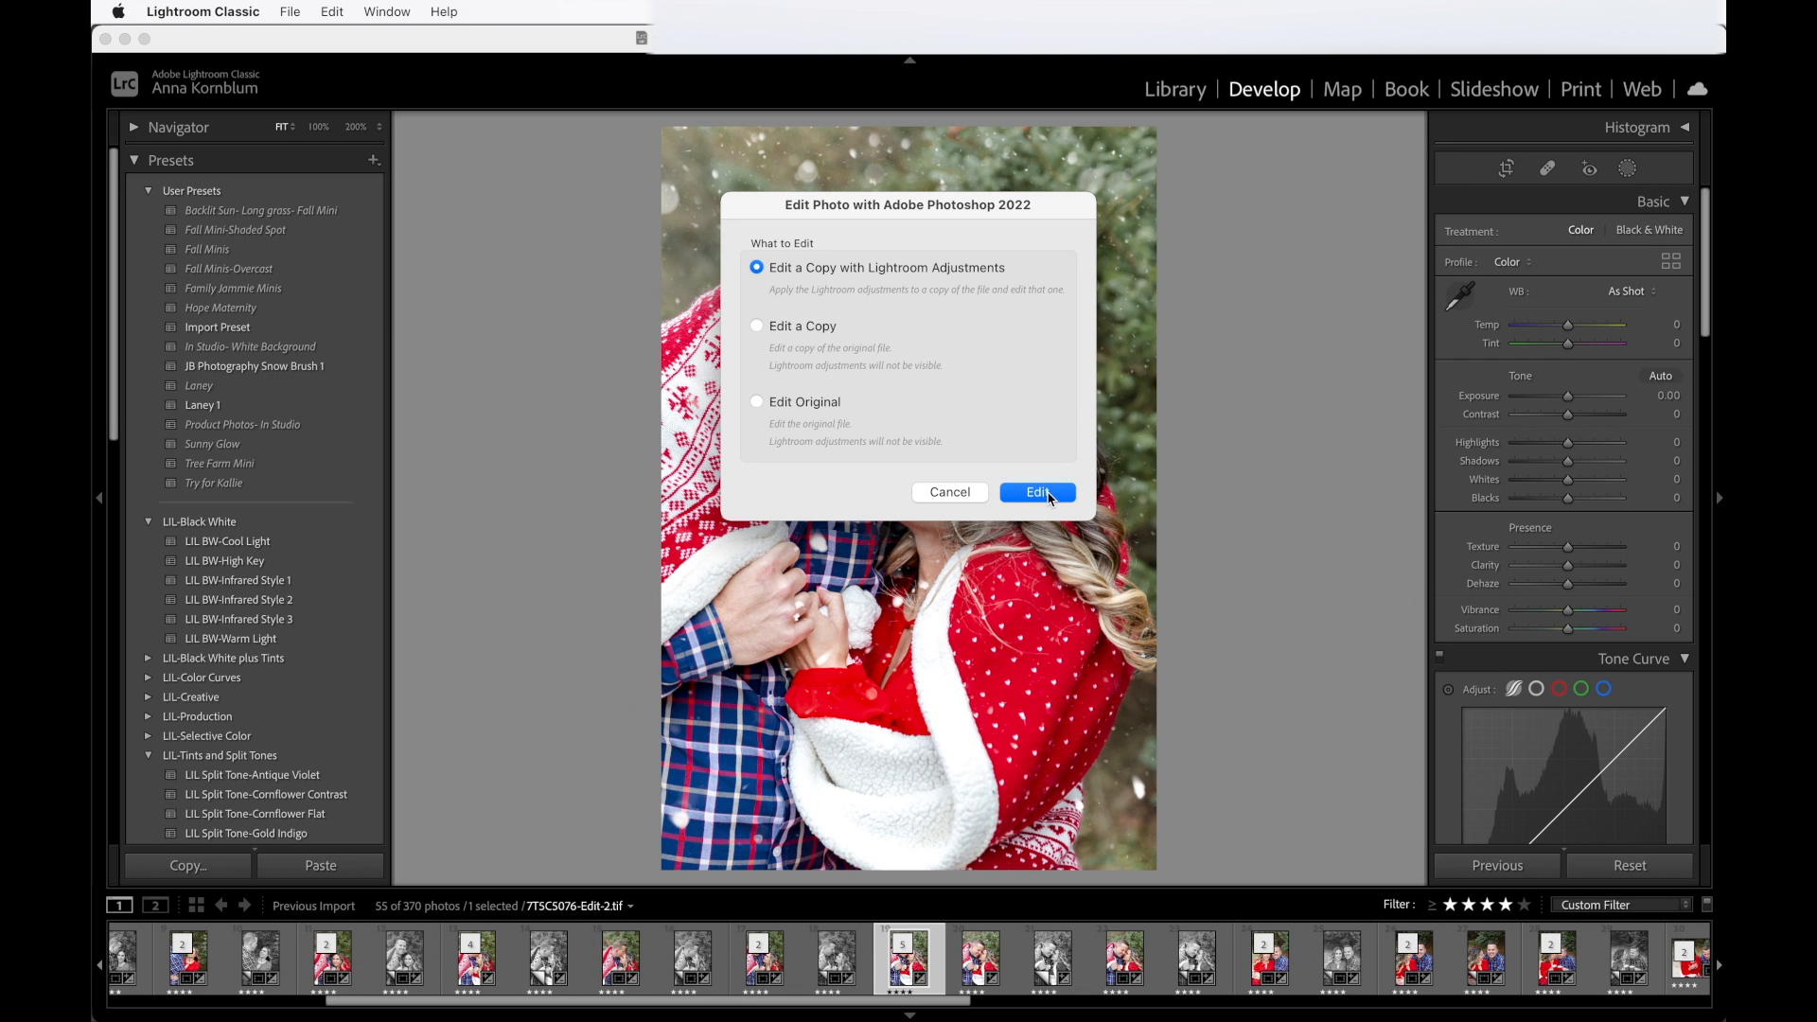
left_click(1039, 492)
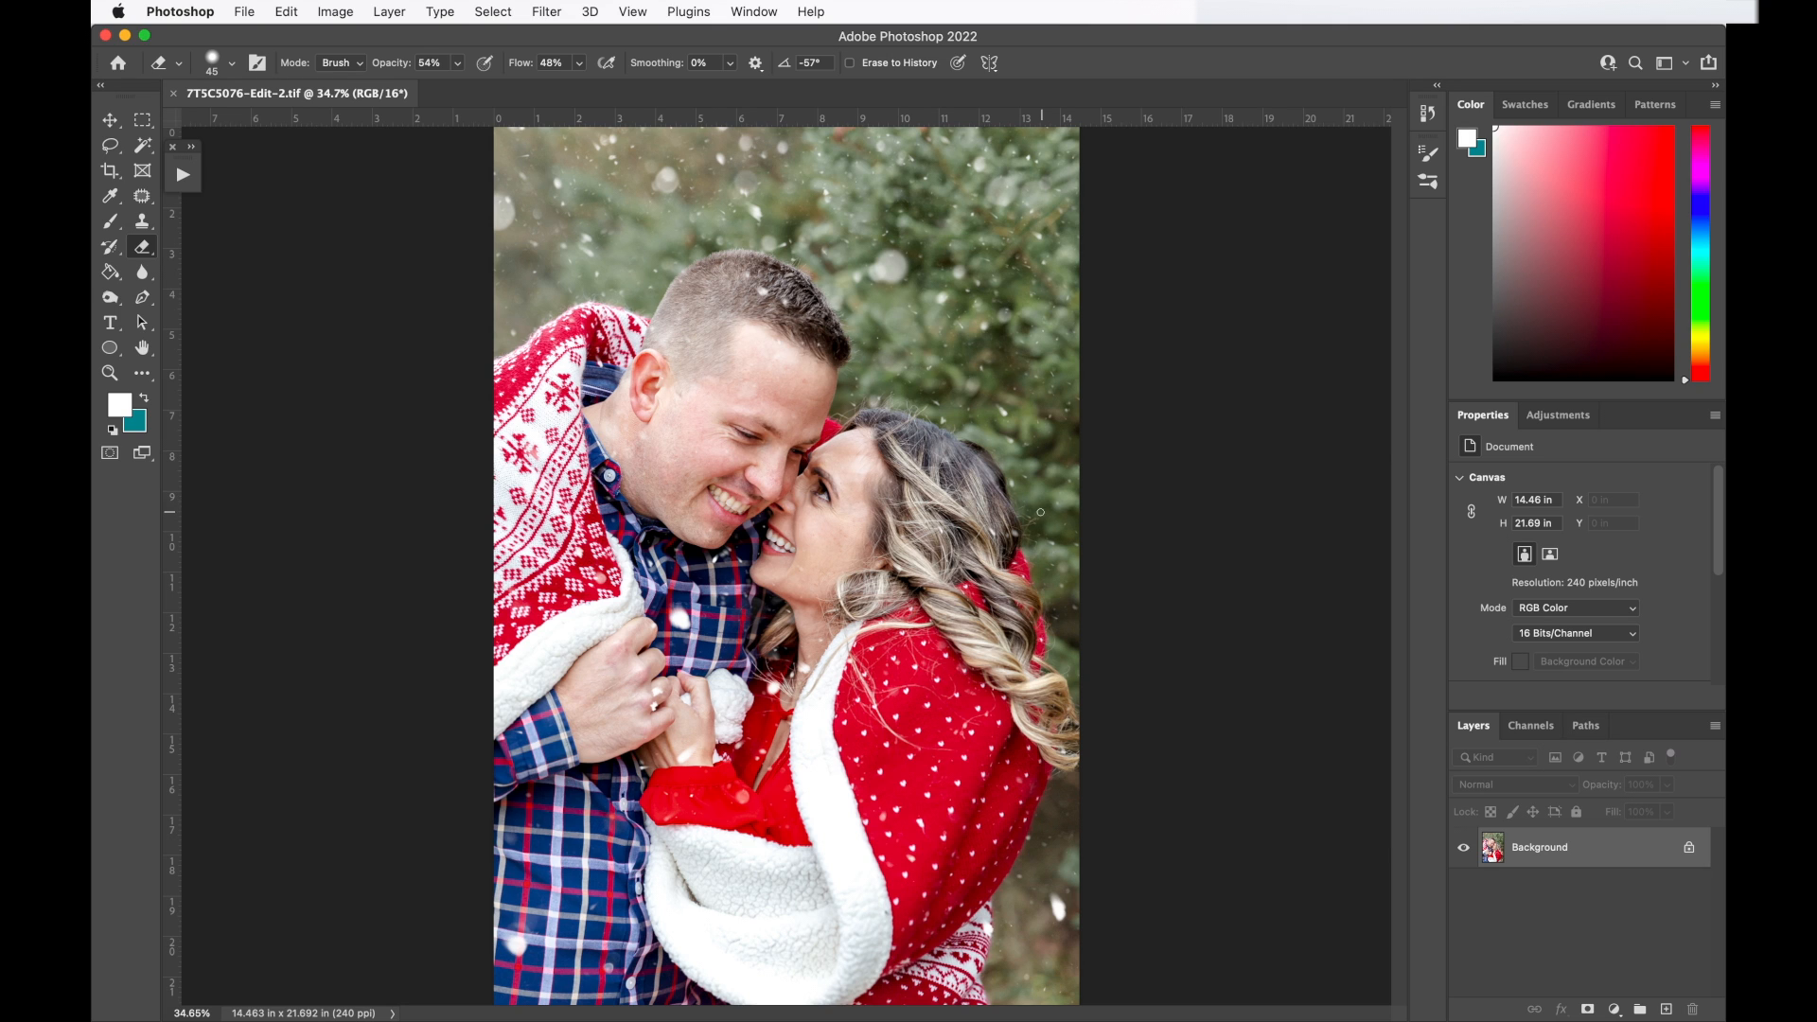
Place Snow Overlay 12.png from the SnowOverlay1 folder as an embedded layer over the portrait.
key("super+minus")
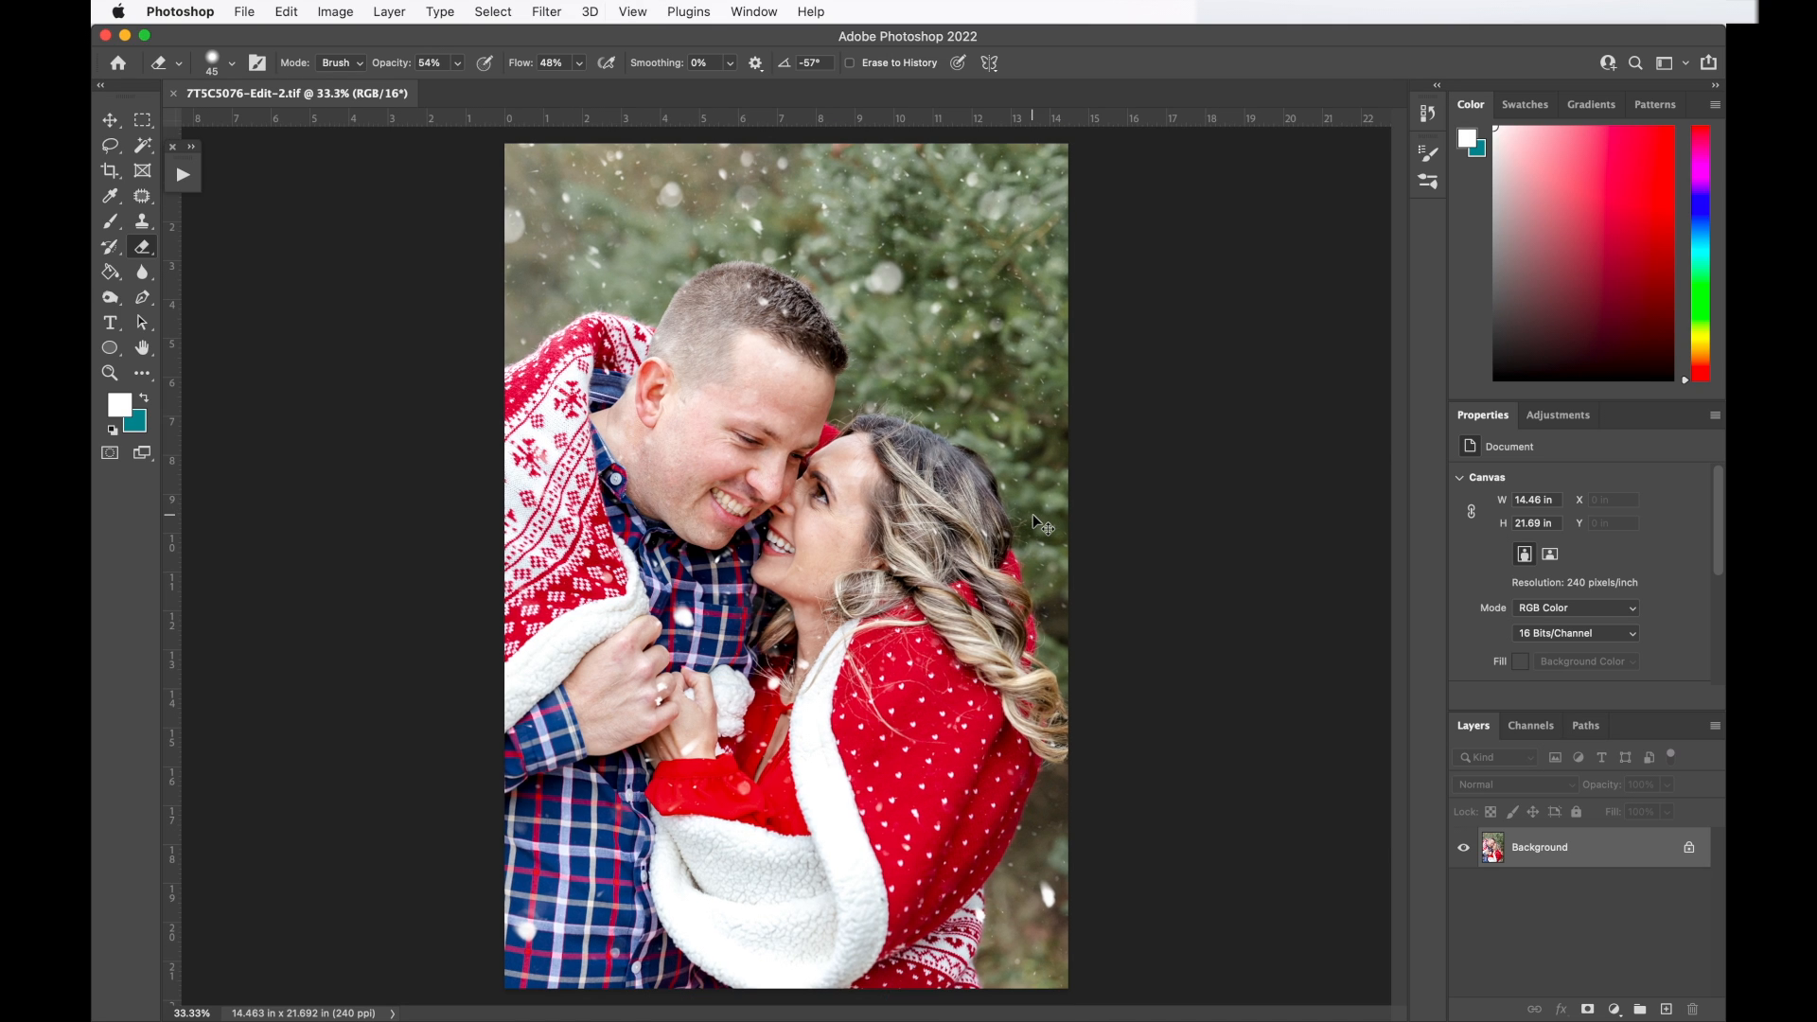
left_click(248, 14)
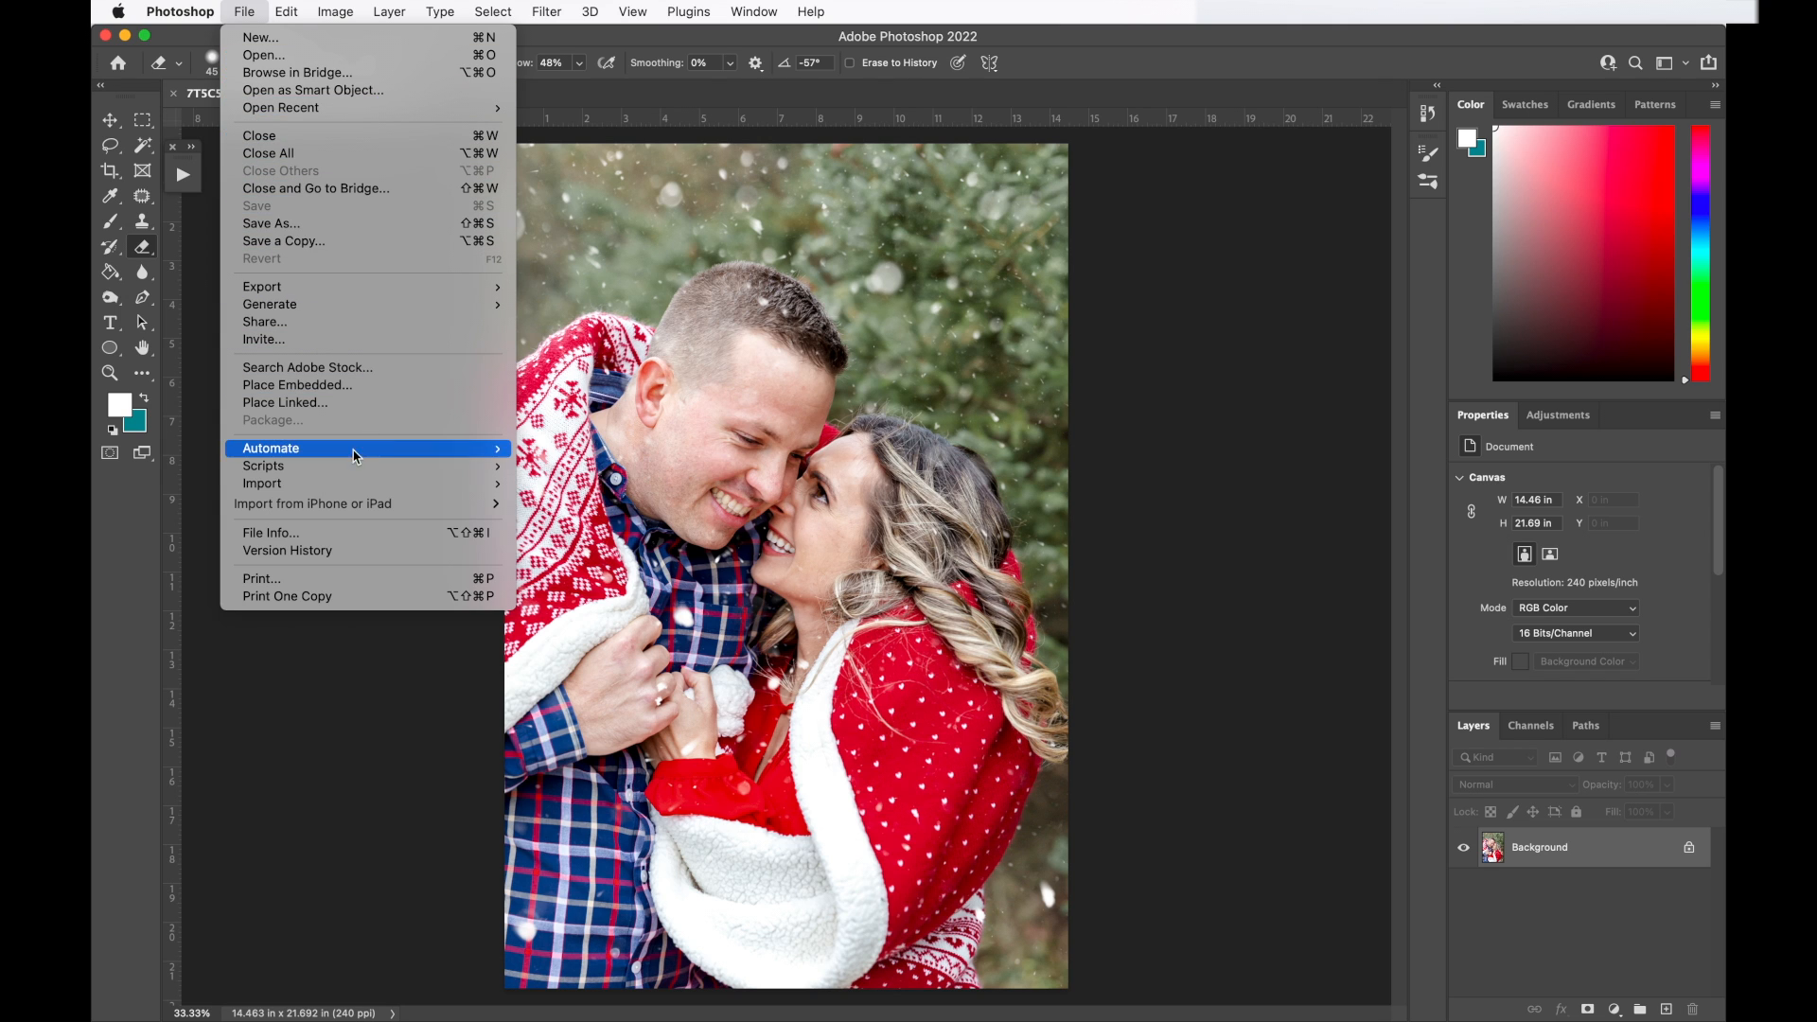
left_click(336, 386)
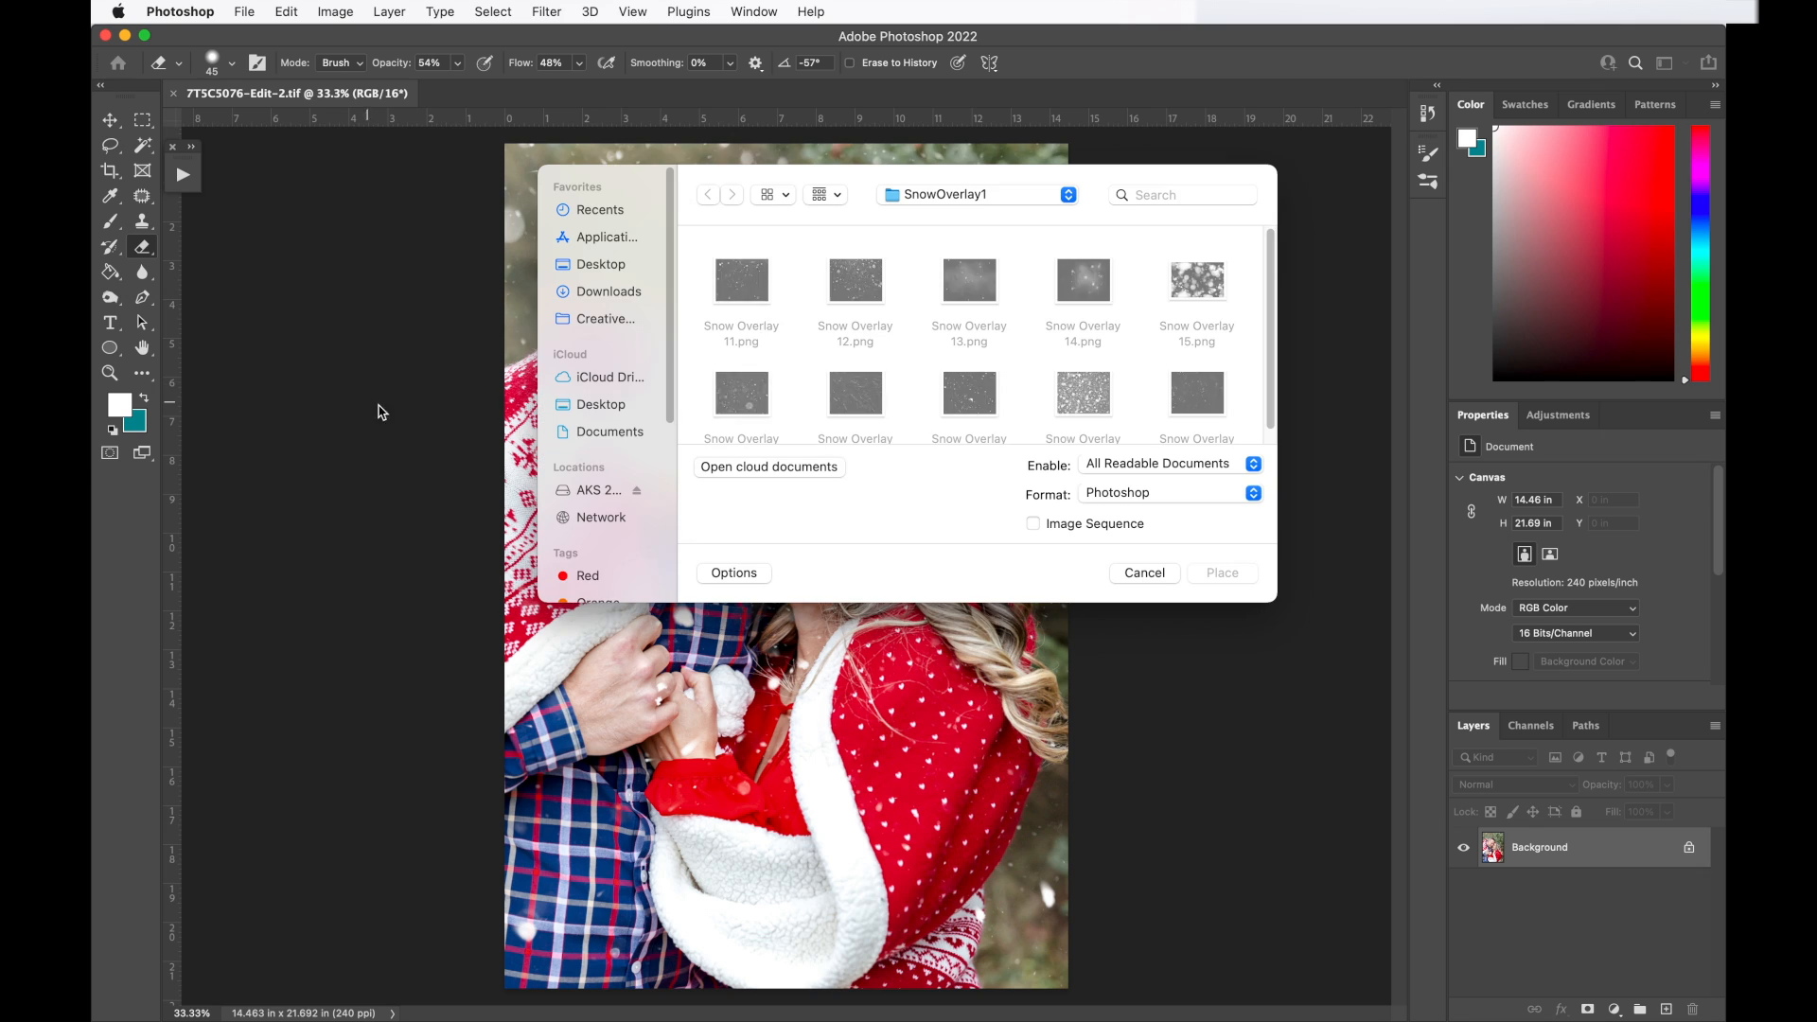
left_click(864, 286)
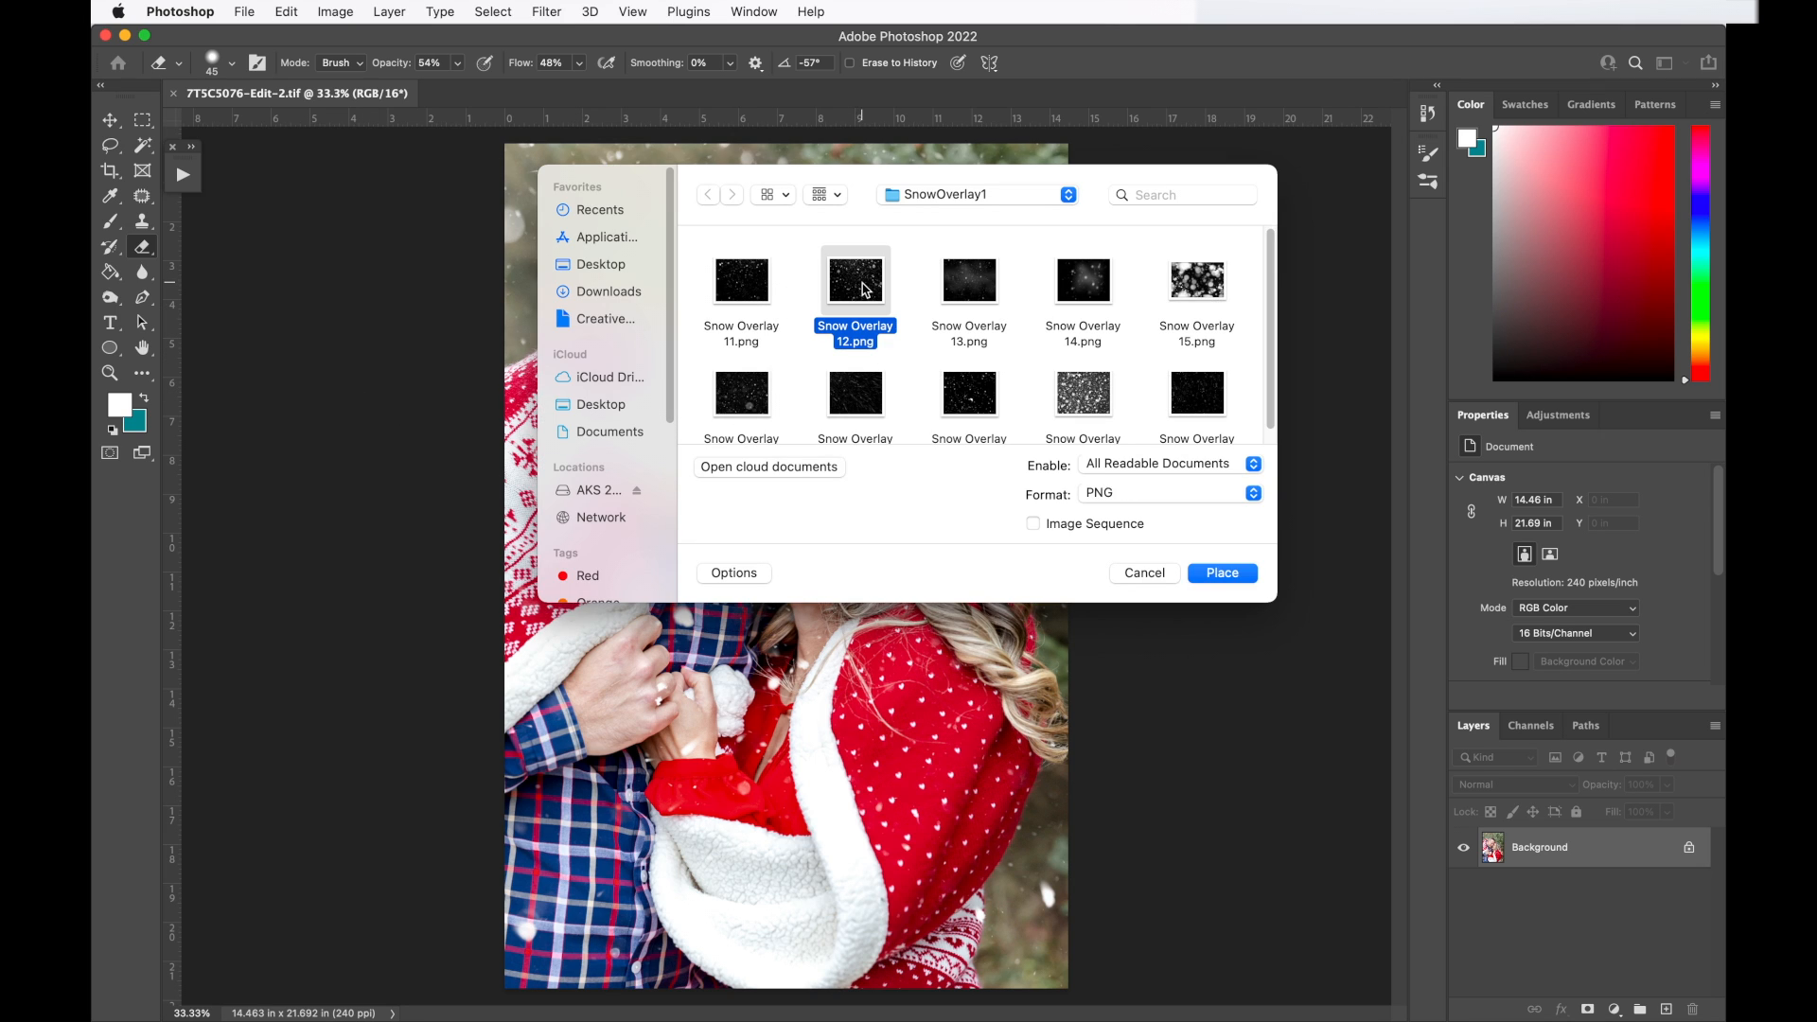
left_click(1225, 575)
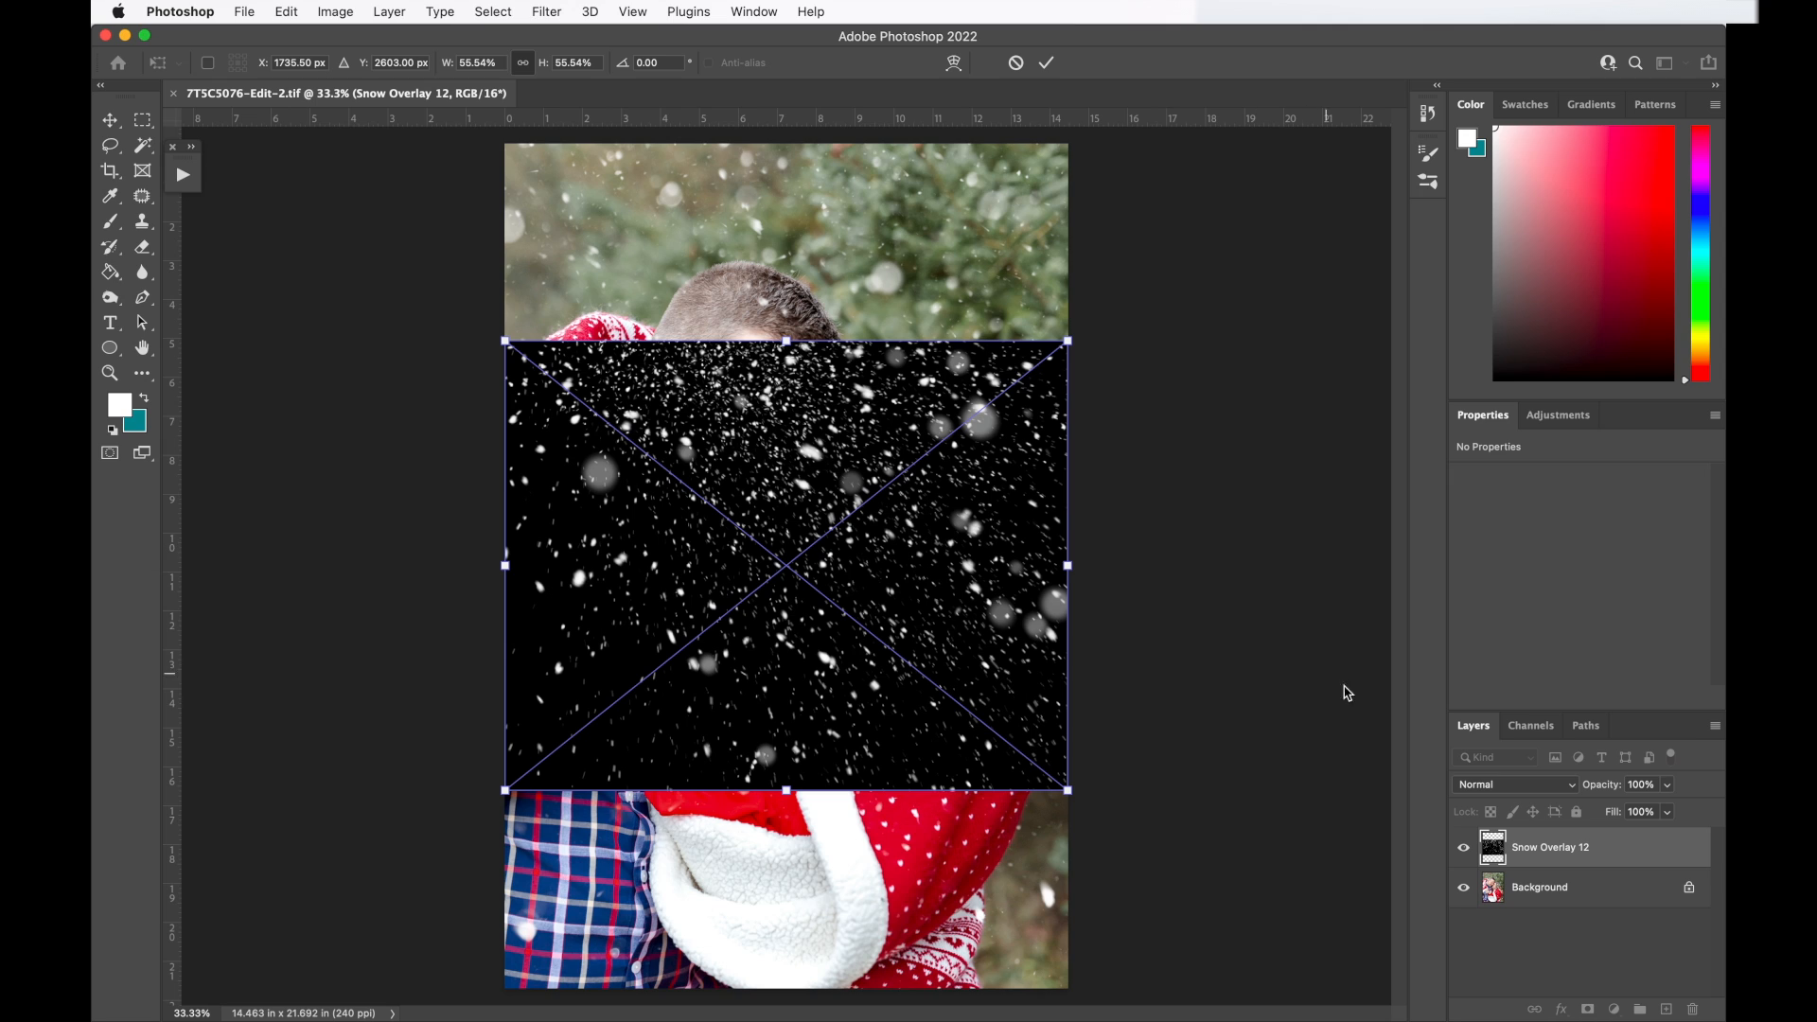
Set the blending mode of the Snow Overlay 12 layer to Screen.
left_click(1557, 786)
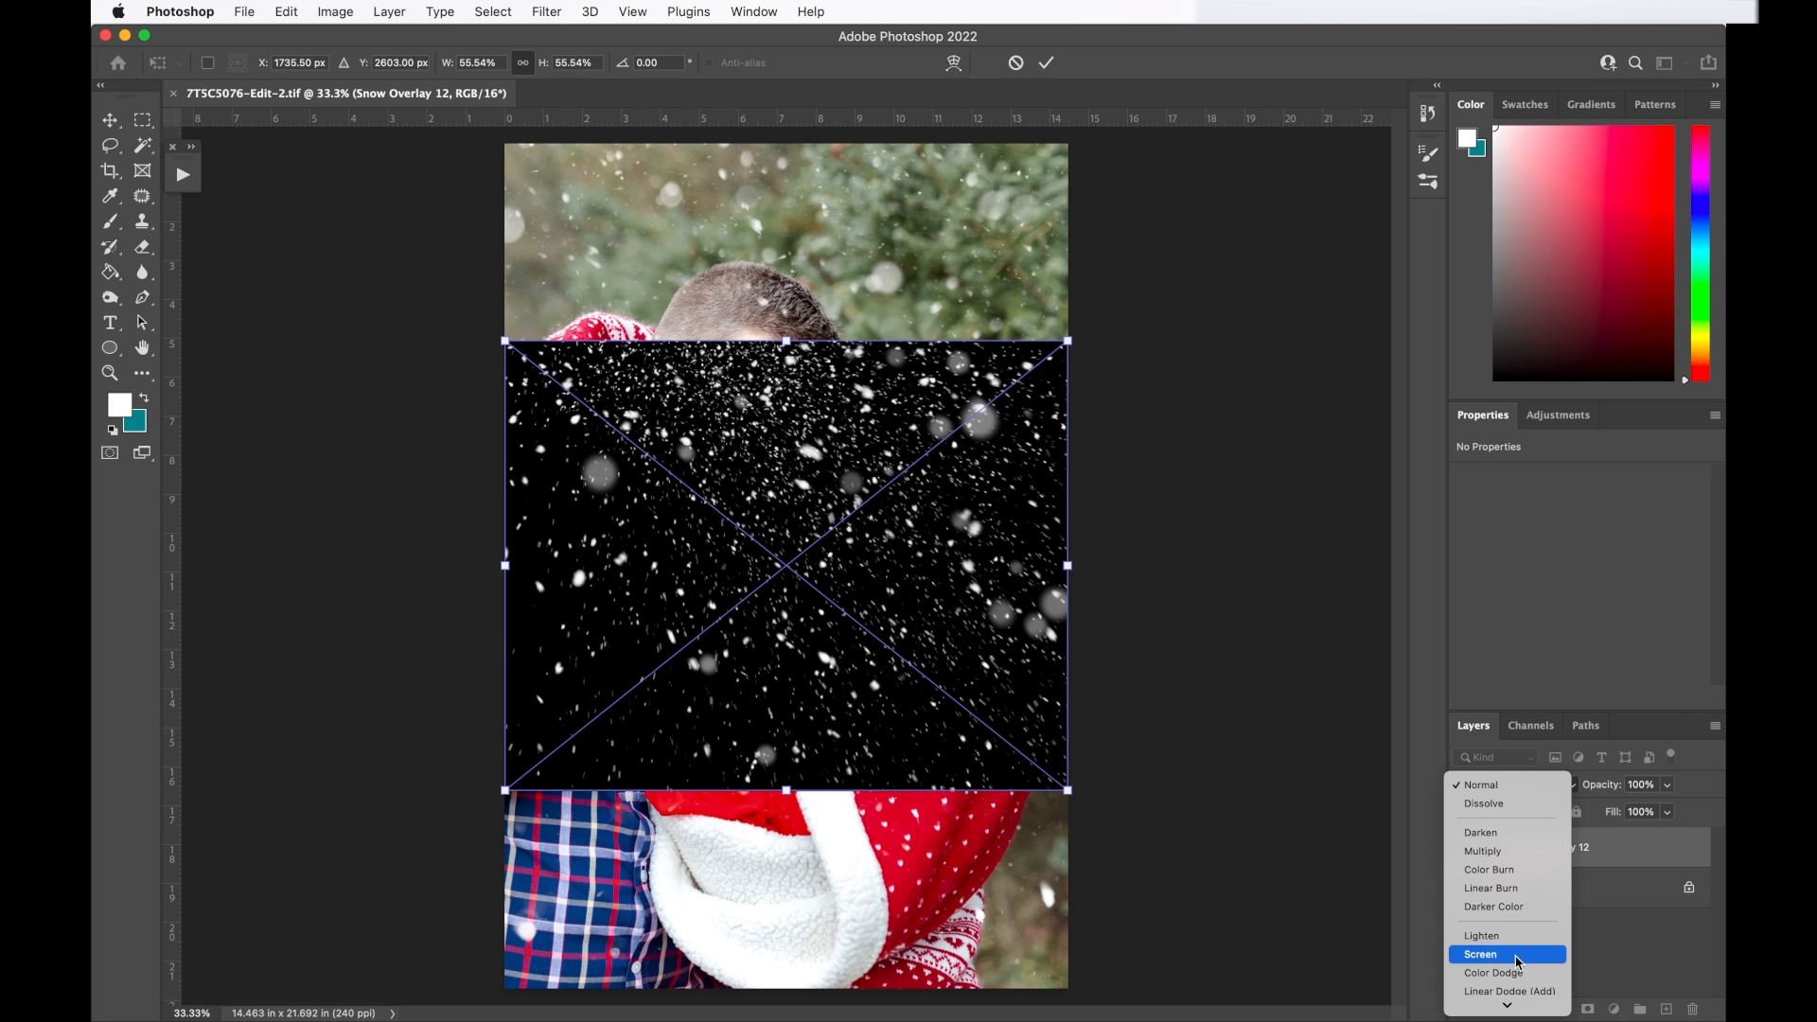
left_click(1431, 895)
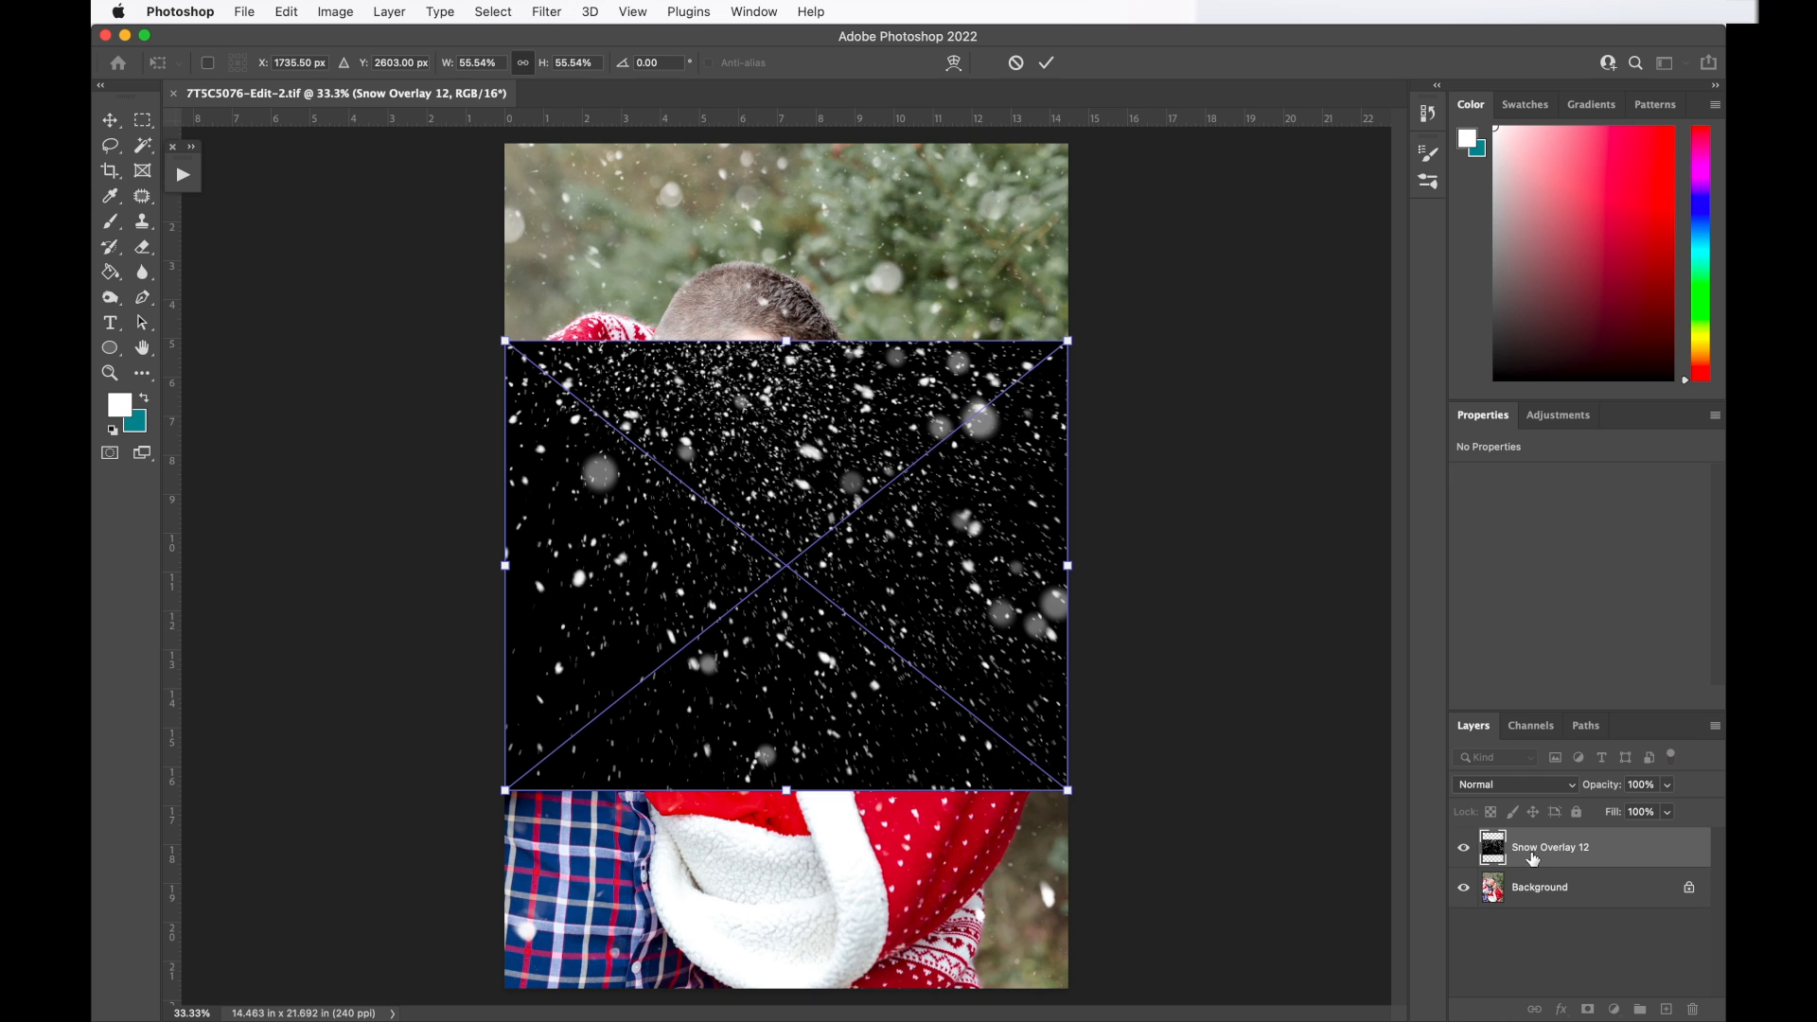
left_click(1531, 794)
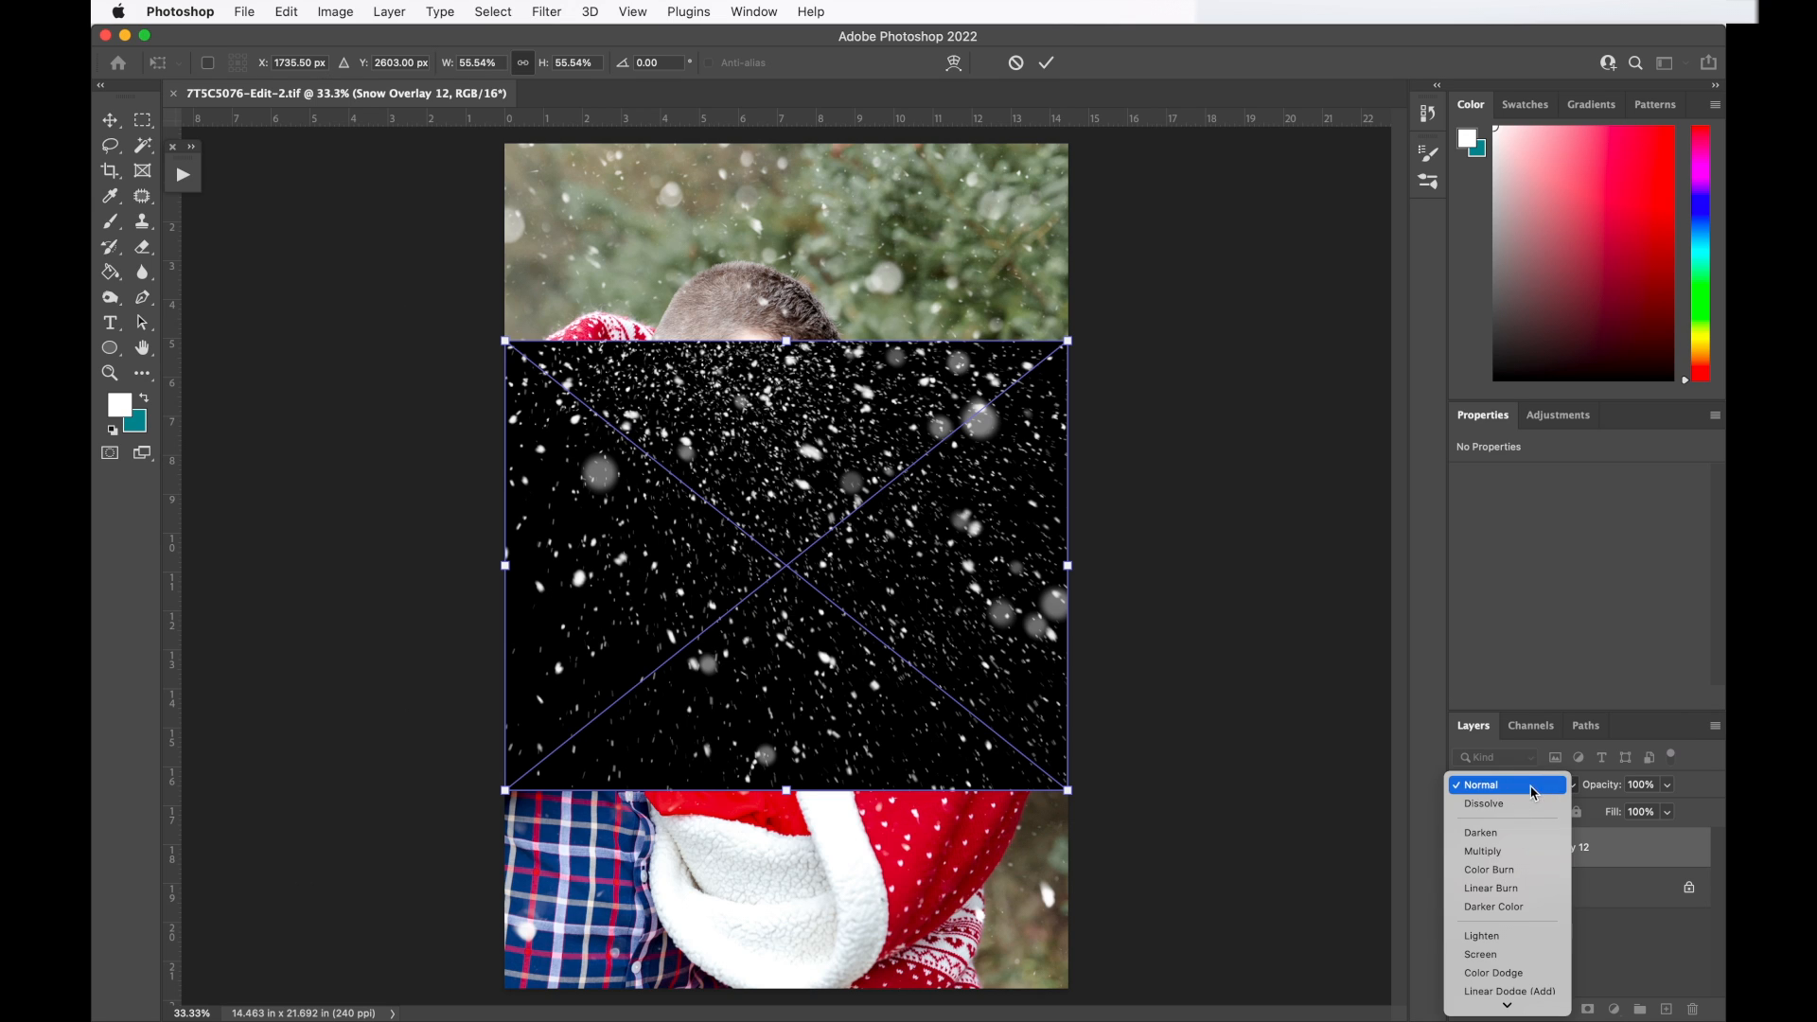
left_click(1506, 956)
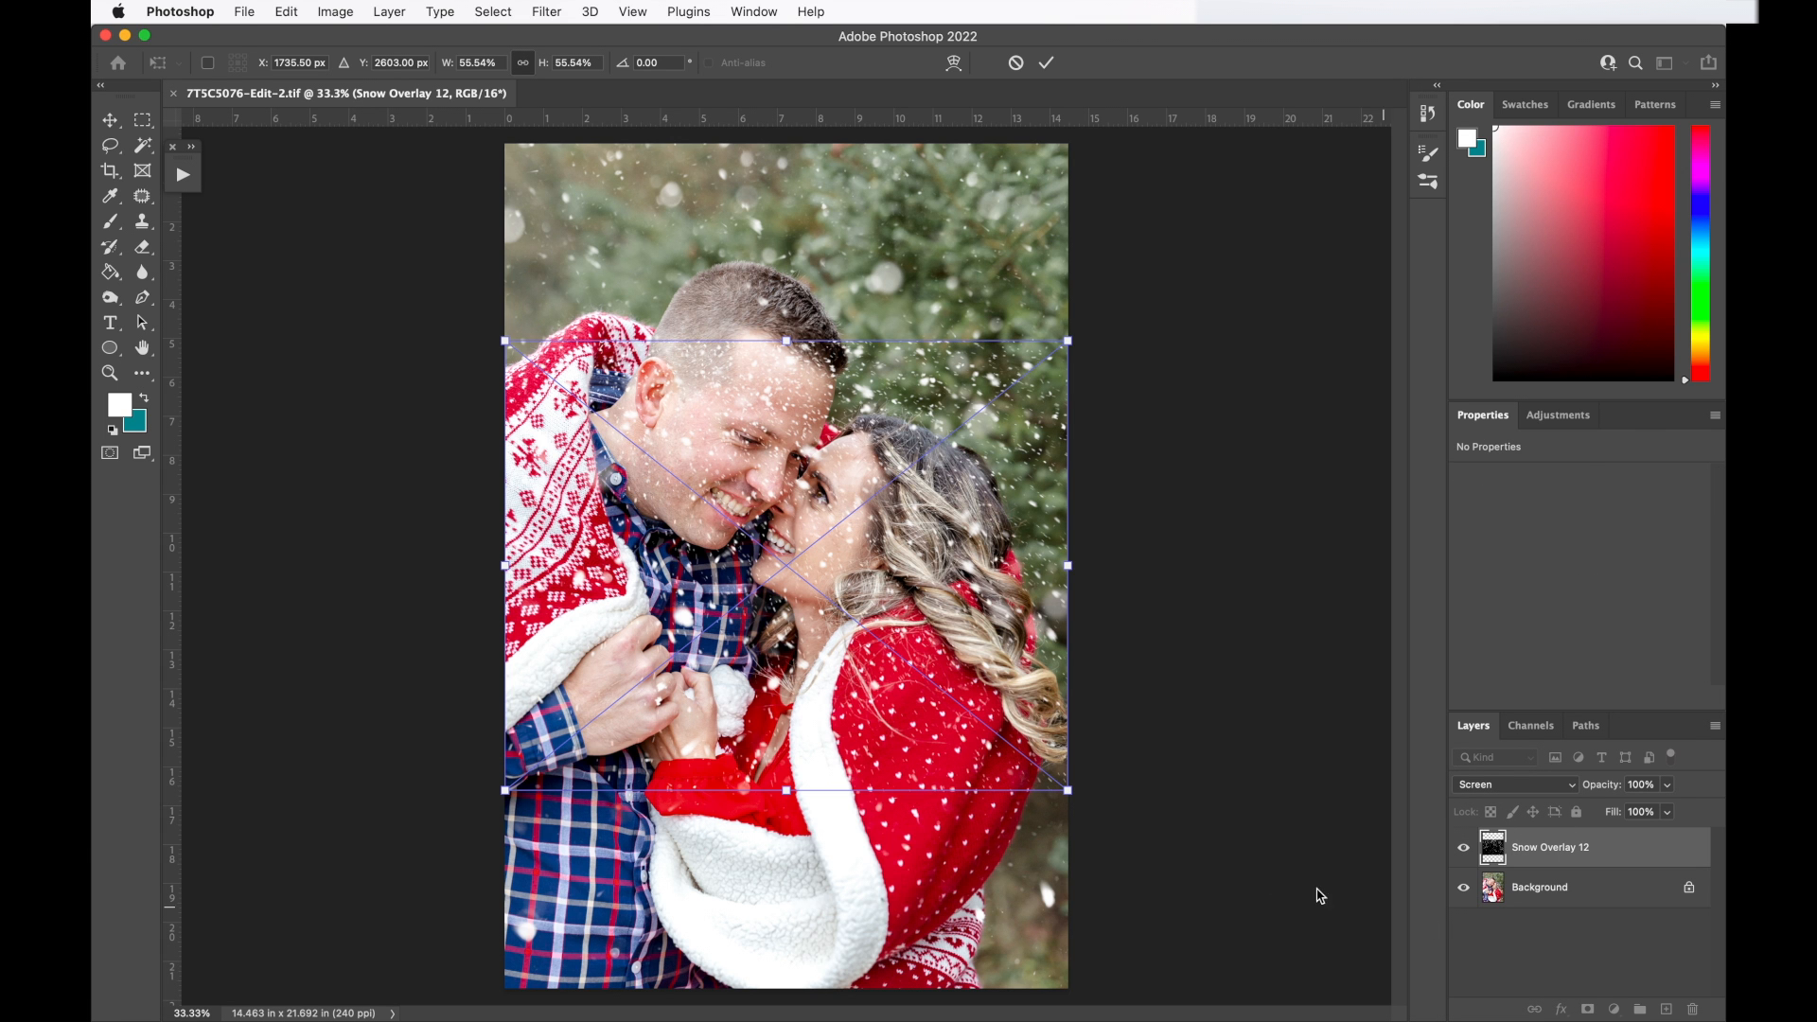
Scale the Snow Overlay 12 layer to about 106% so it covers the whole photo, and apply the transform.
left_click_drag(1067, 342, 1338, 163)
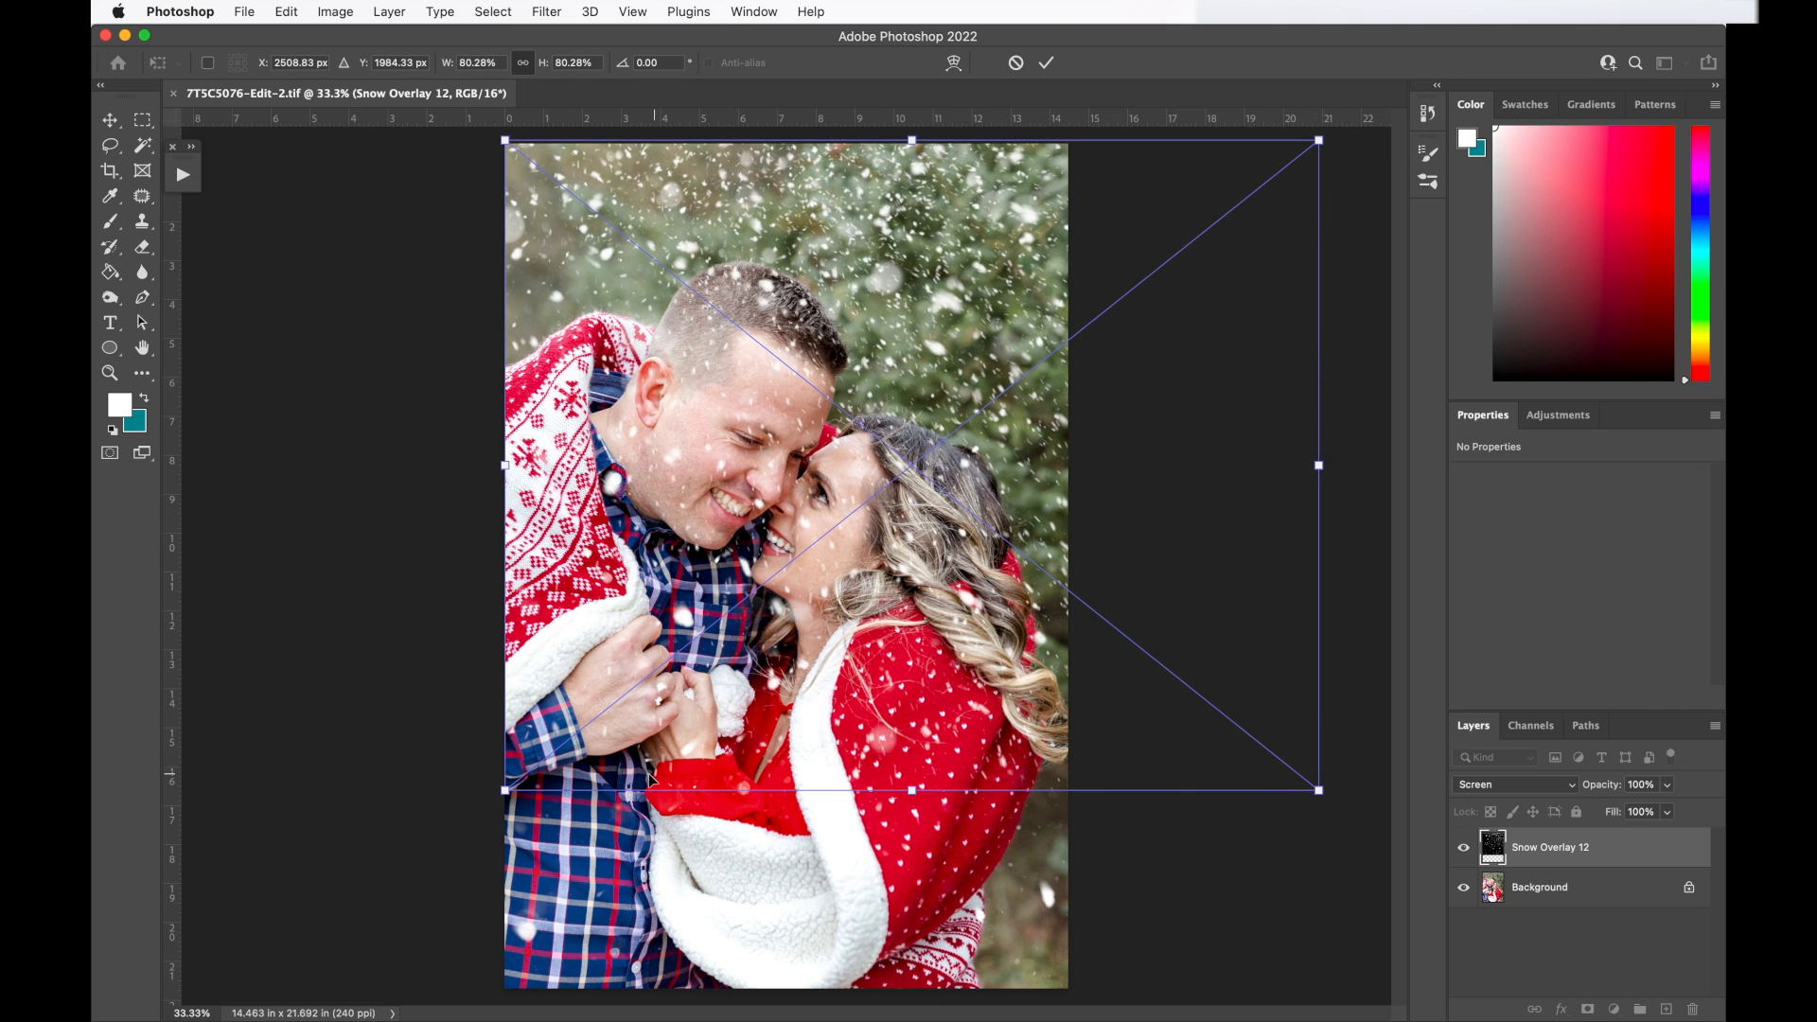
key("super+minus")
left_click_drag(576, 735, 434, 958)
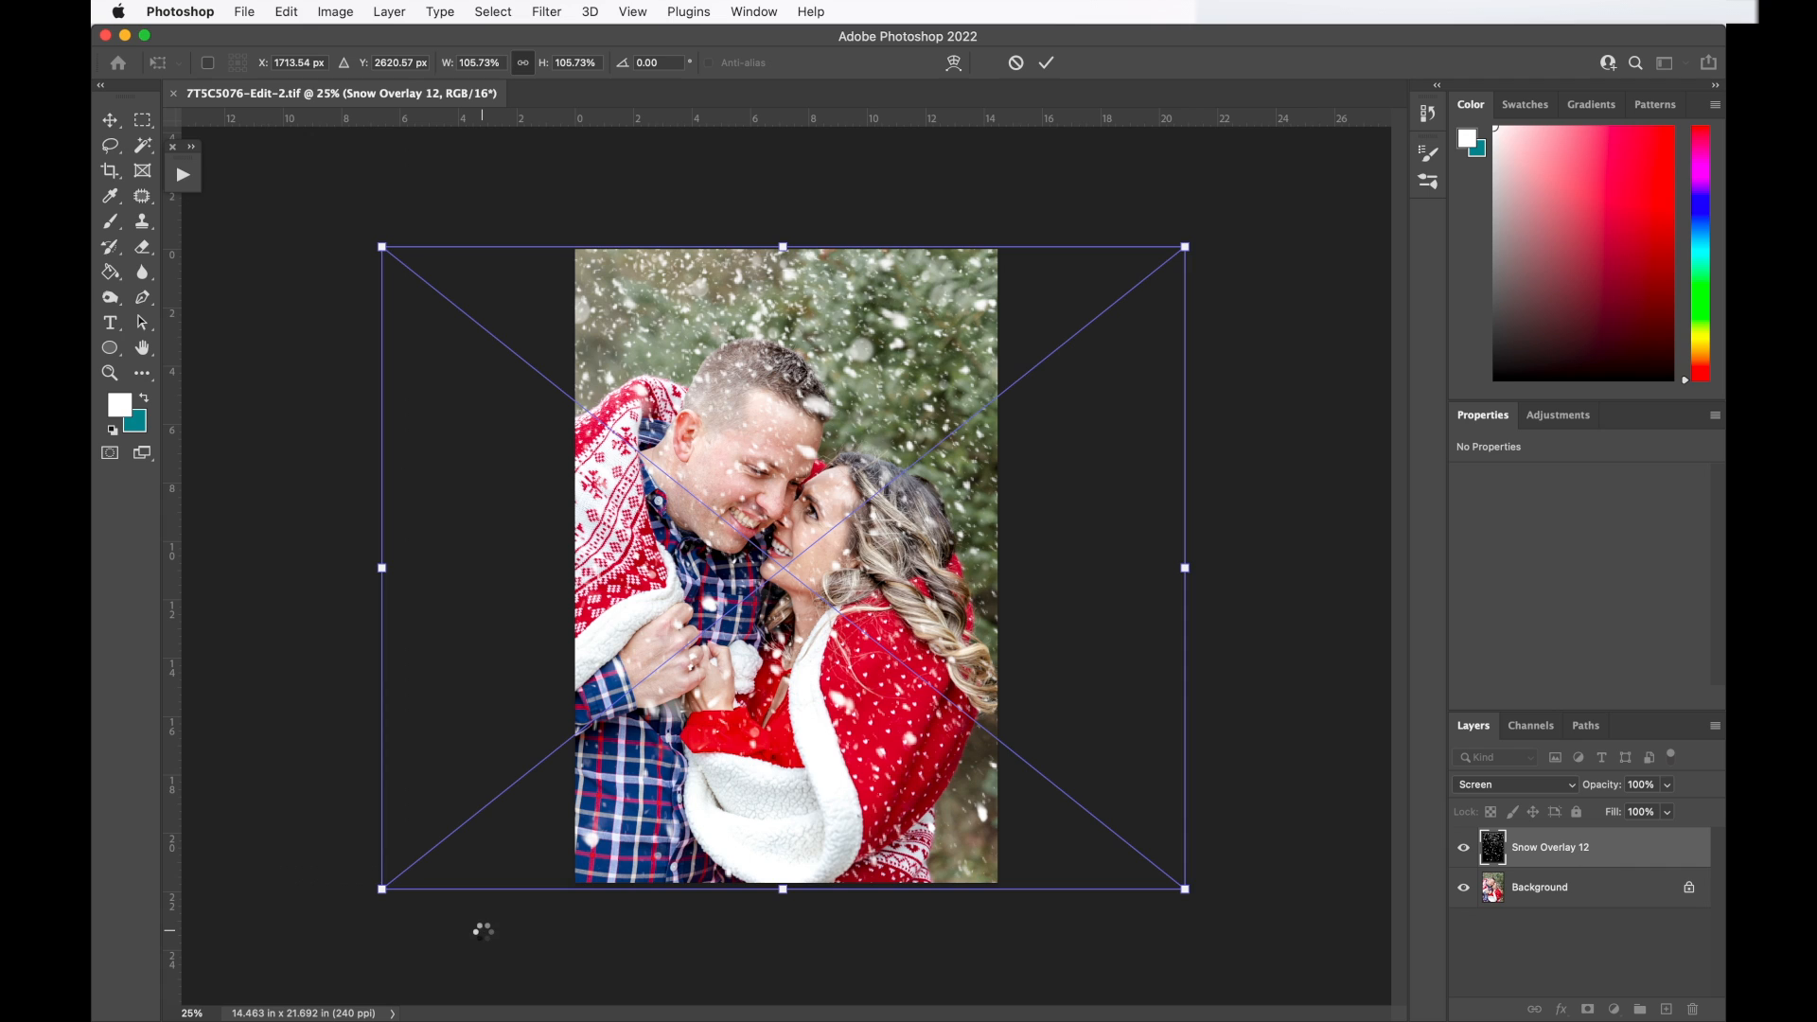
key("Return")
Add a layer mask to Snow Overlay 12 and erase the snow over the couple's faces with a 400-pixel eraser.
key("e")
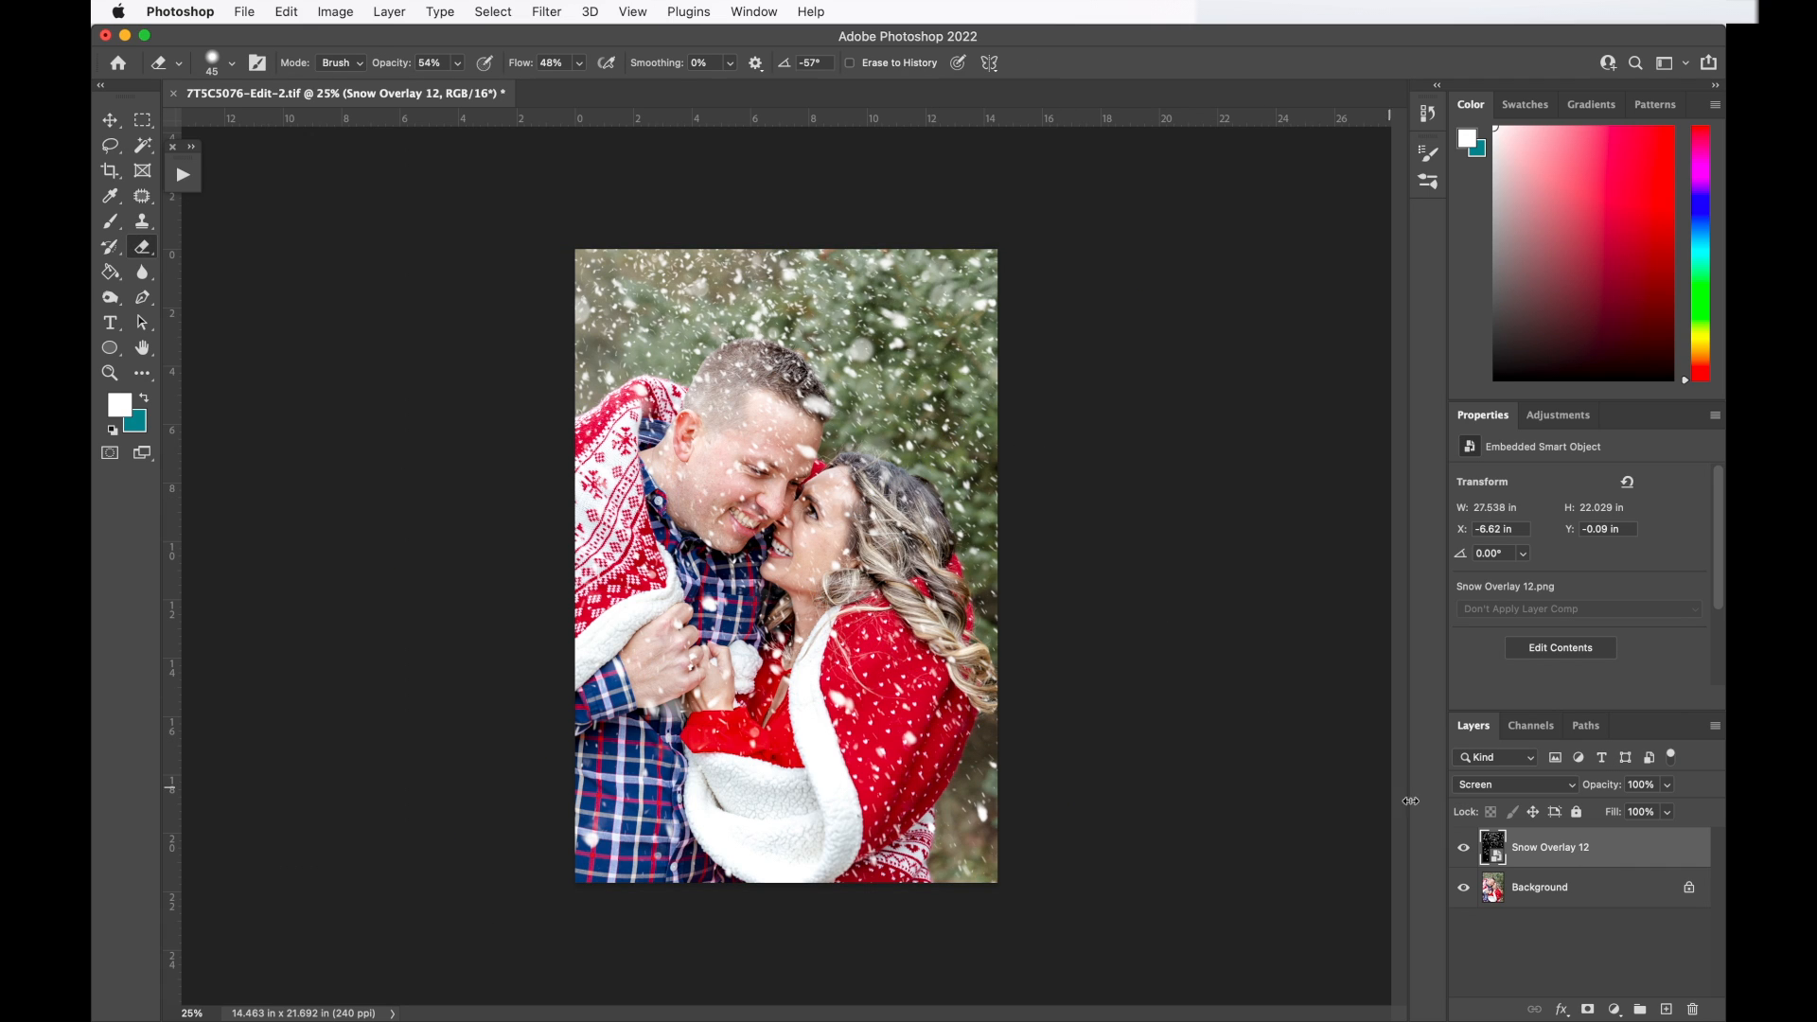
left_click(1589, 1010)
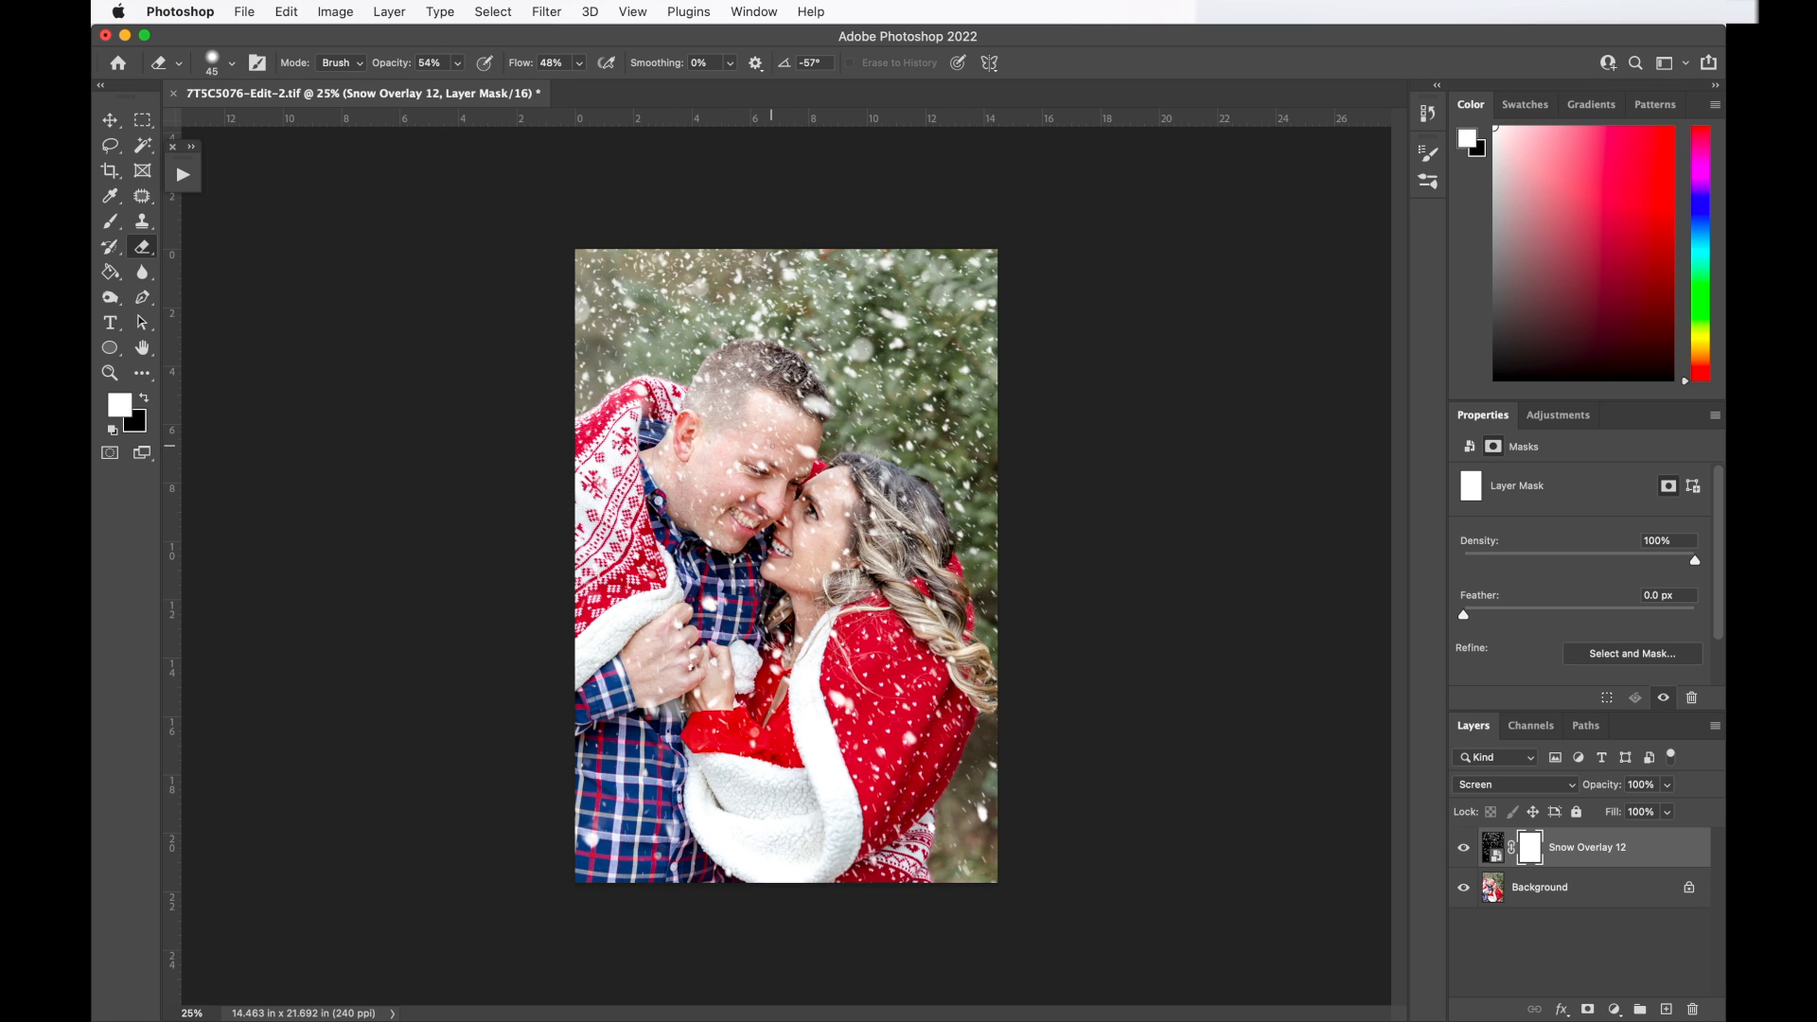
key("bracketright")
key("bracketright")
key("bracketright")
key("bracketright")
key("bracketright")
key("bracketright")
key("bracketright")
key("bracketright")
key("bracketright")
key("bracketleft")
mouse_move(904, 518)
left_mouse_down()
mouse_move(777, 565)
mouse_move(784, 527)
mouse_move(831, 511)
left_mouse_up()
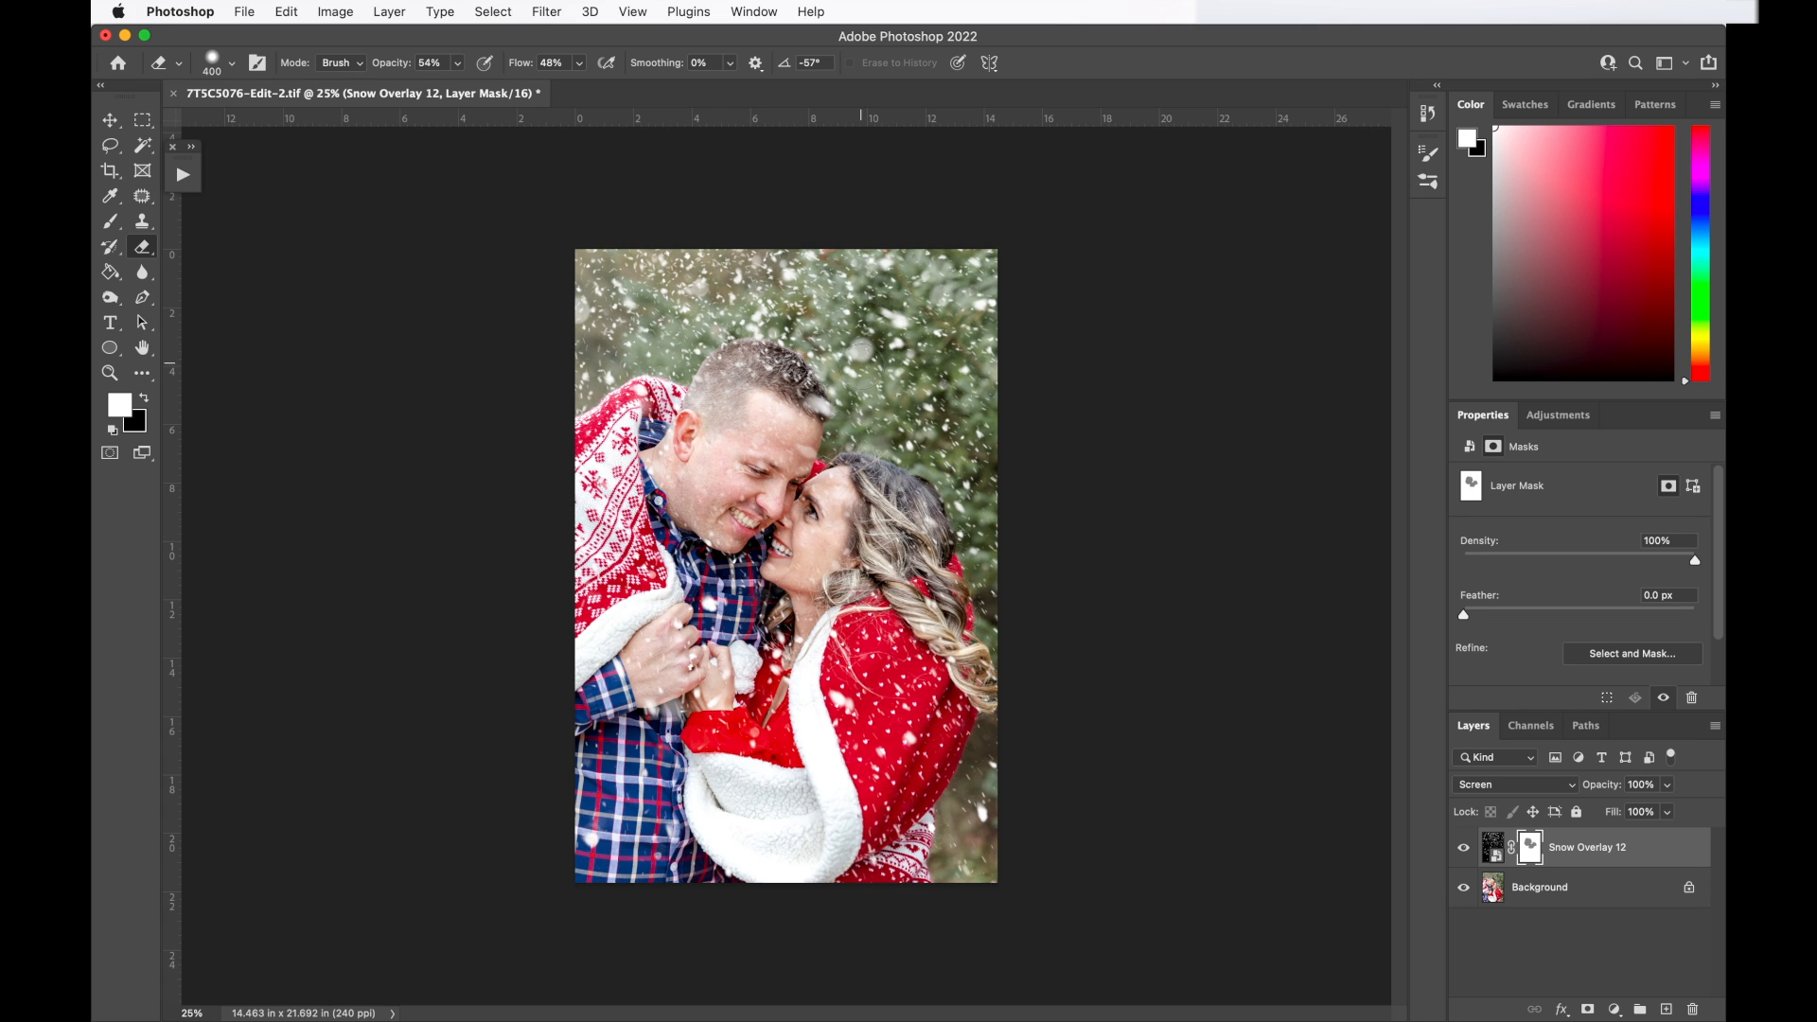
Lower the Snow Overlay 12 layer's opacity to 59% and toggle its visibility to compare the effect.
left_click(1673, 793)
left_click_drag(1671, 814, 1633, 816)
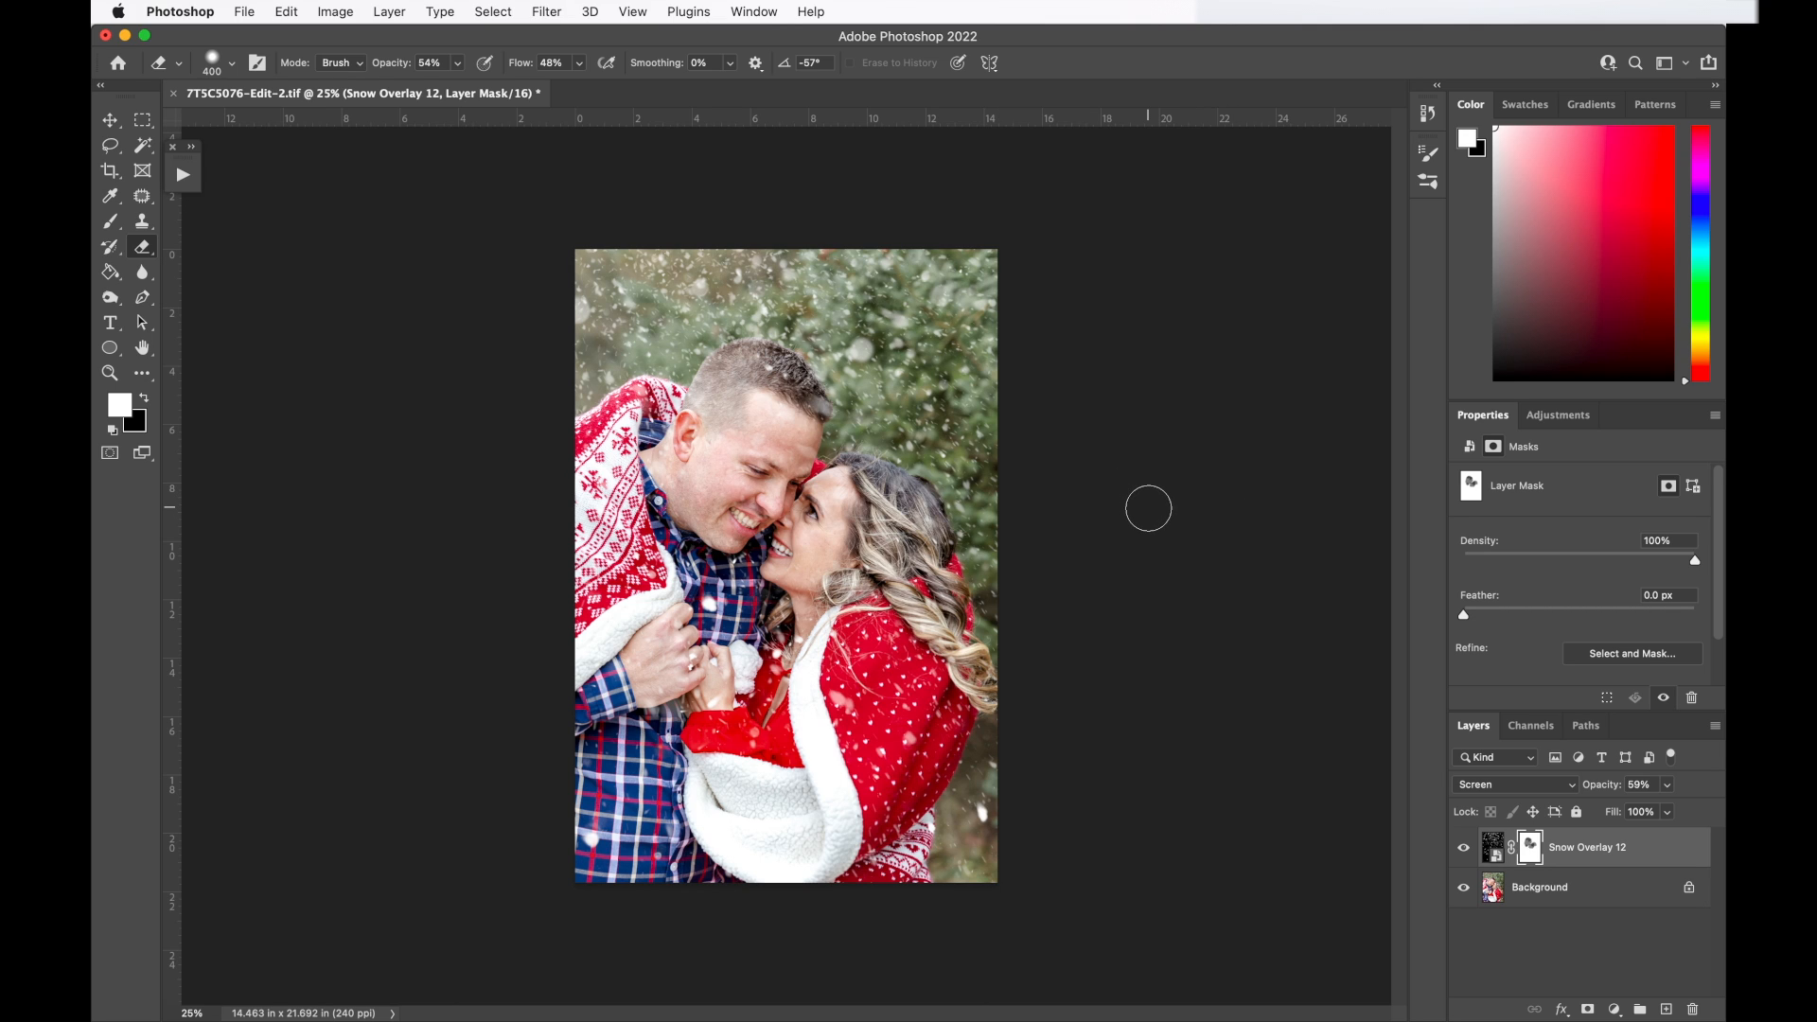
left_click(1464, 850)
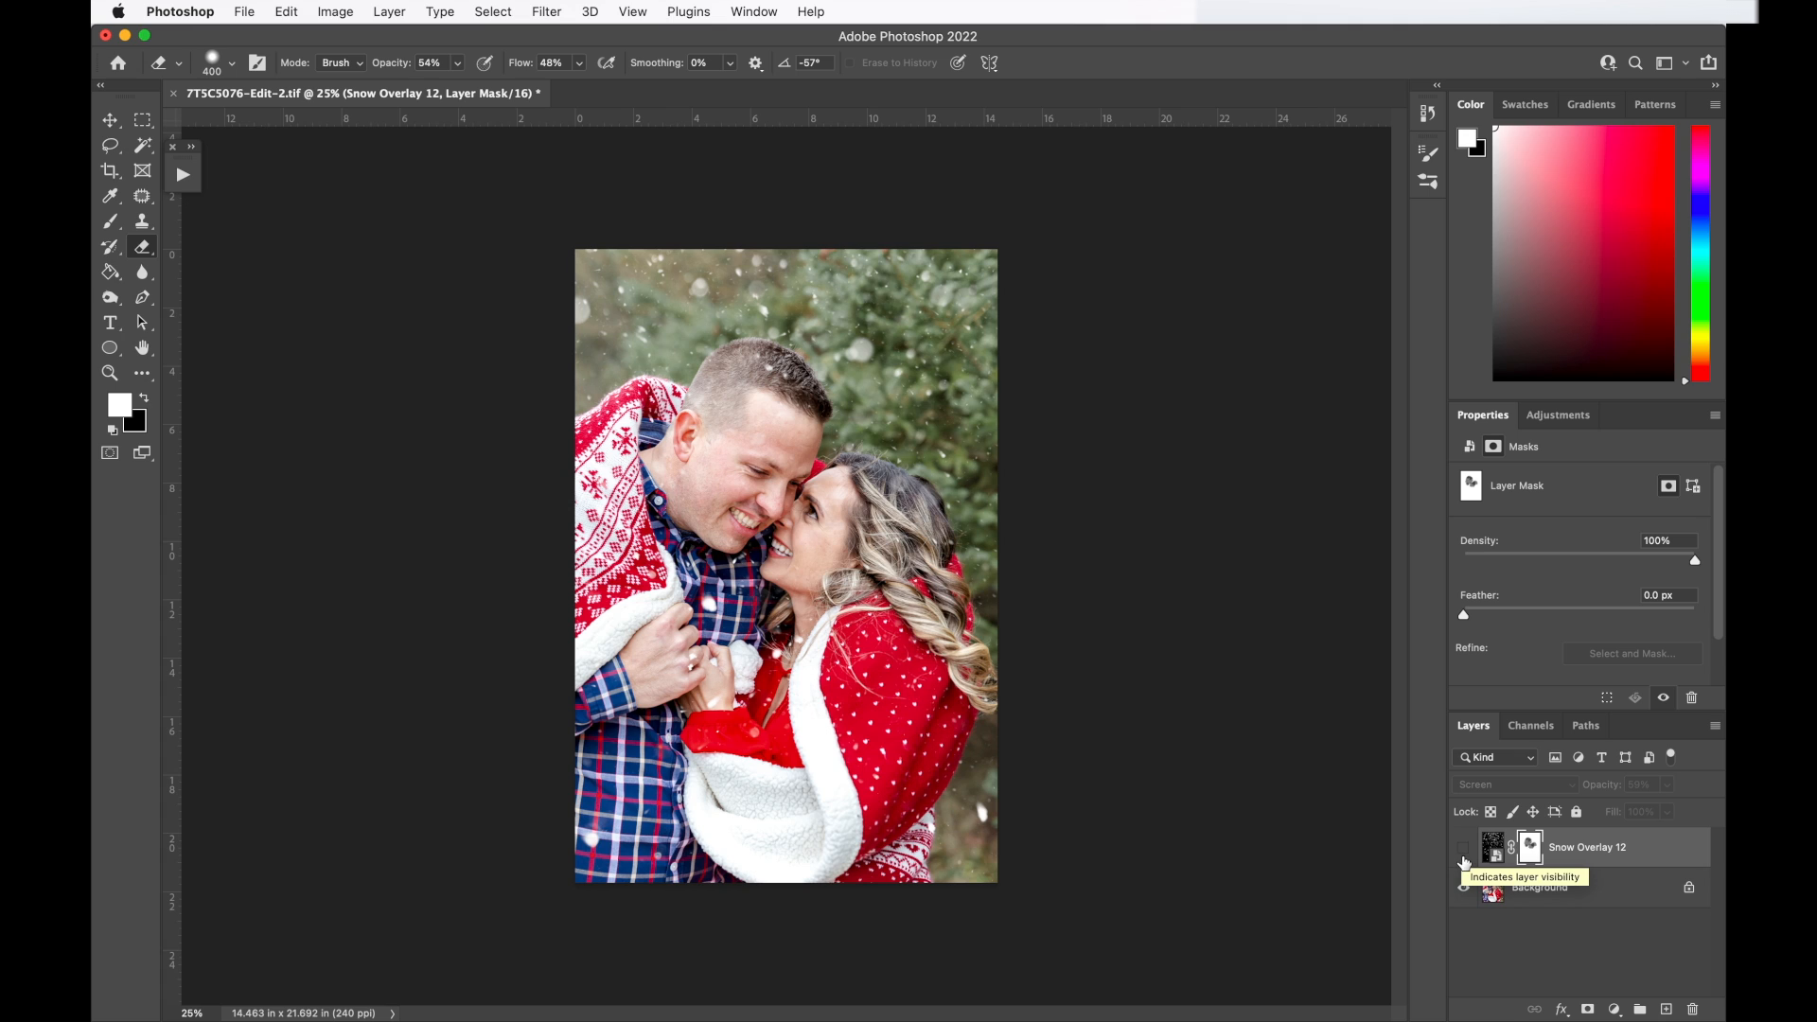
left_click(1464, 849)
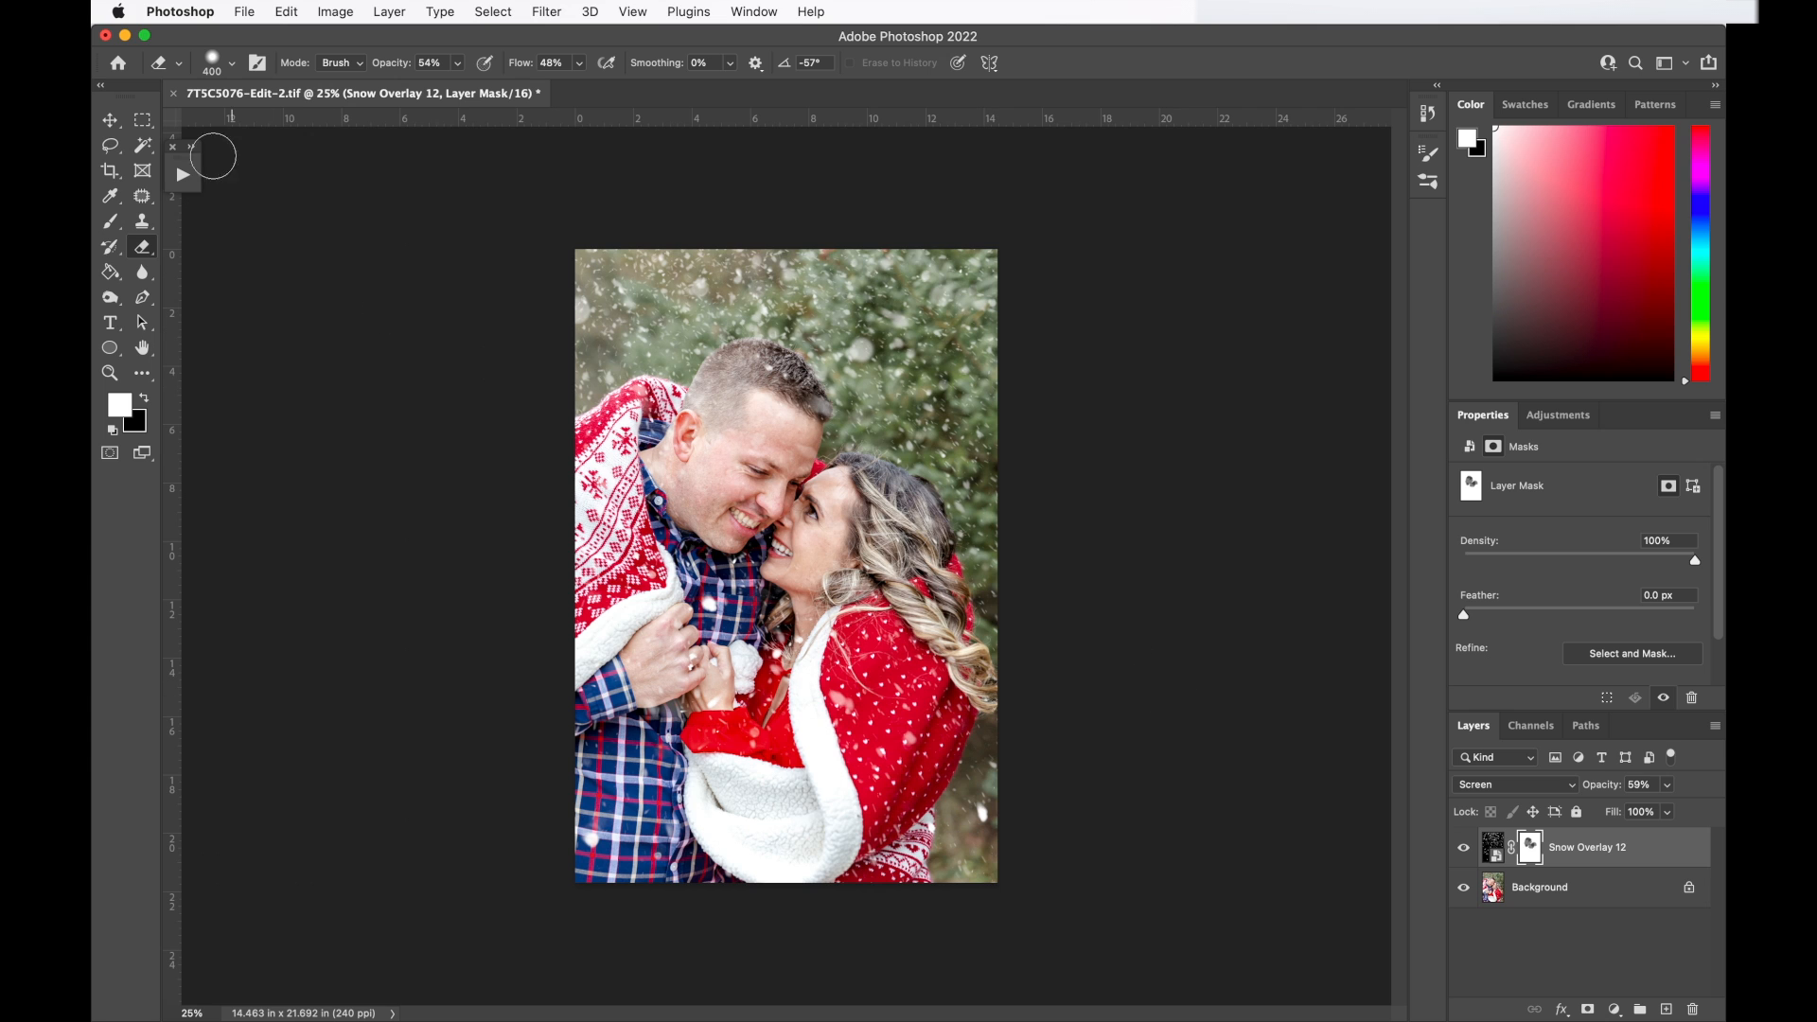
Close the edited photo without saving the second overlay and switch back to Lightroom Classic.
left_click(175, 93)
left_click(962, 425)
mouse_move(1095, 1019)
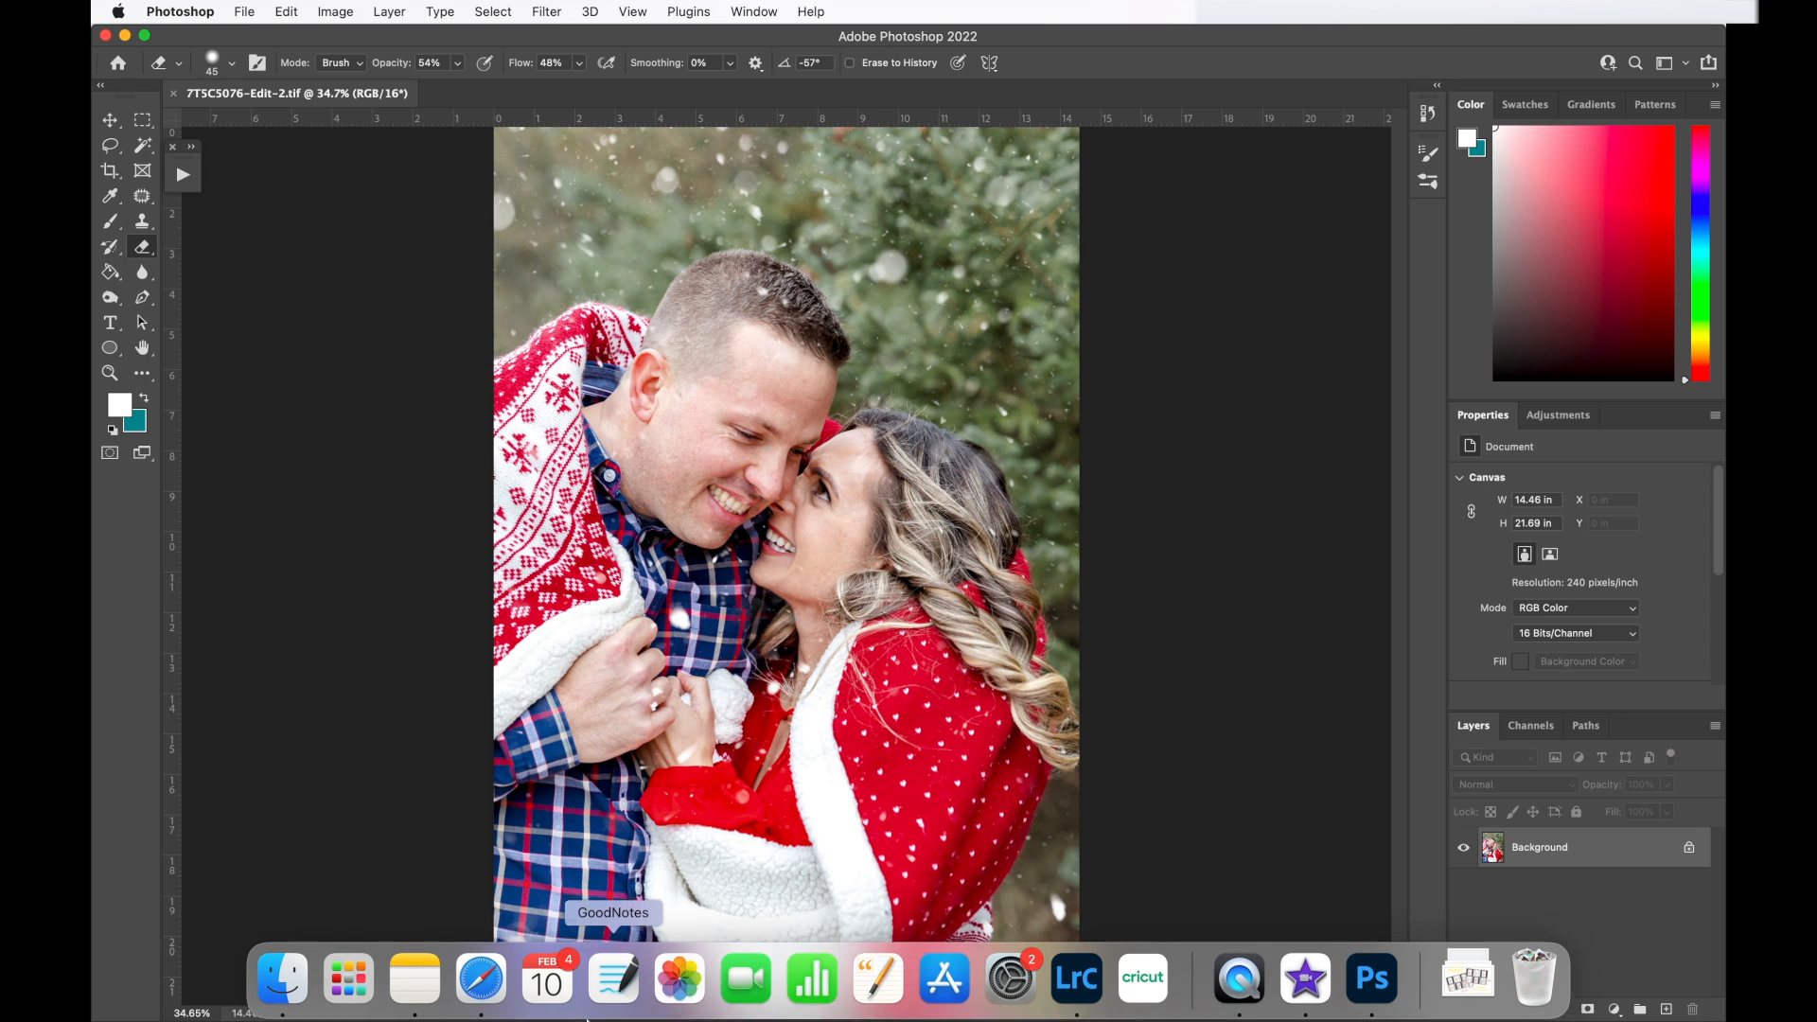
left_click(1082, 985)
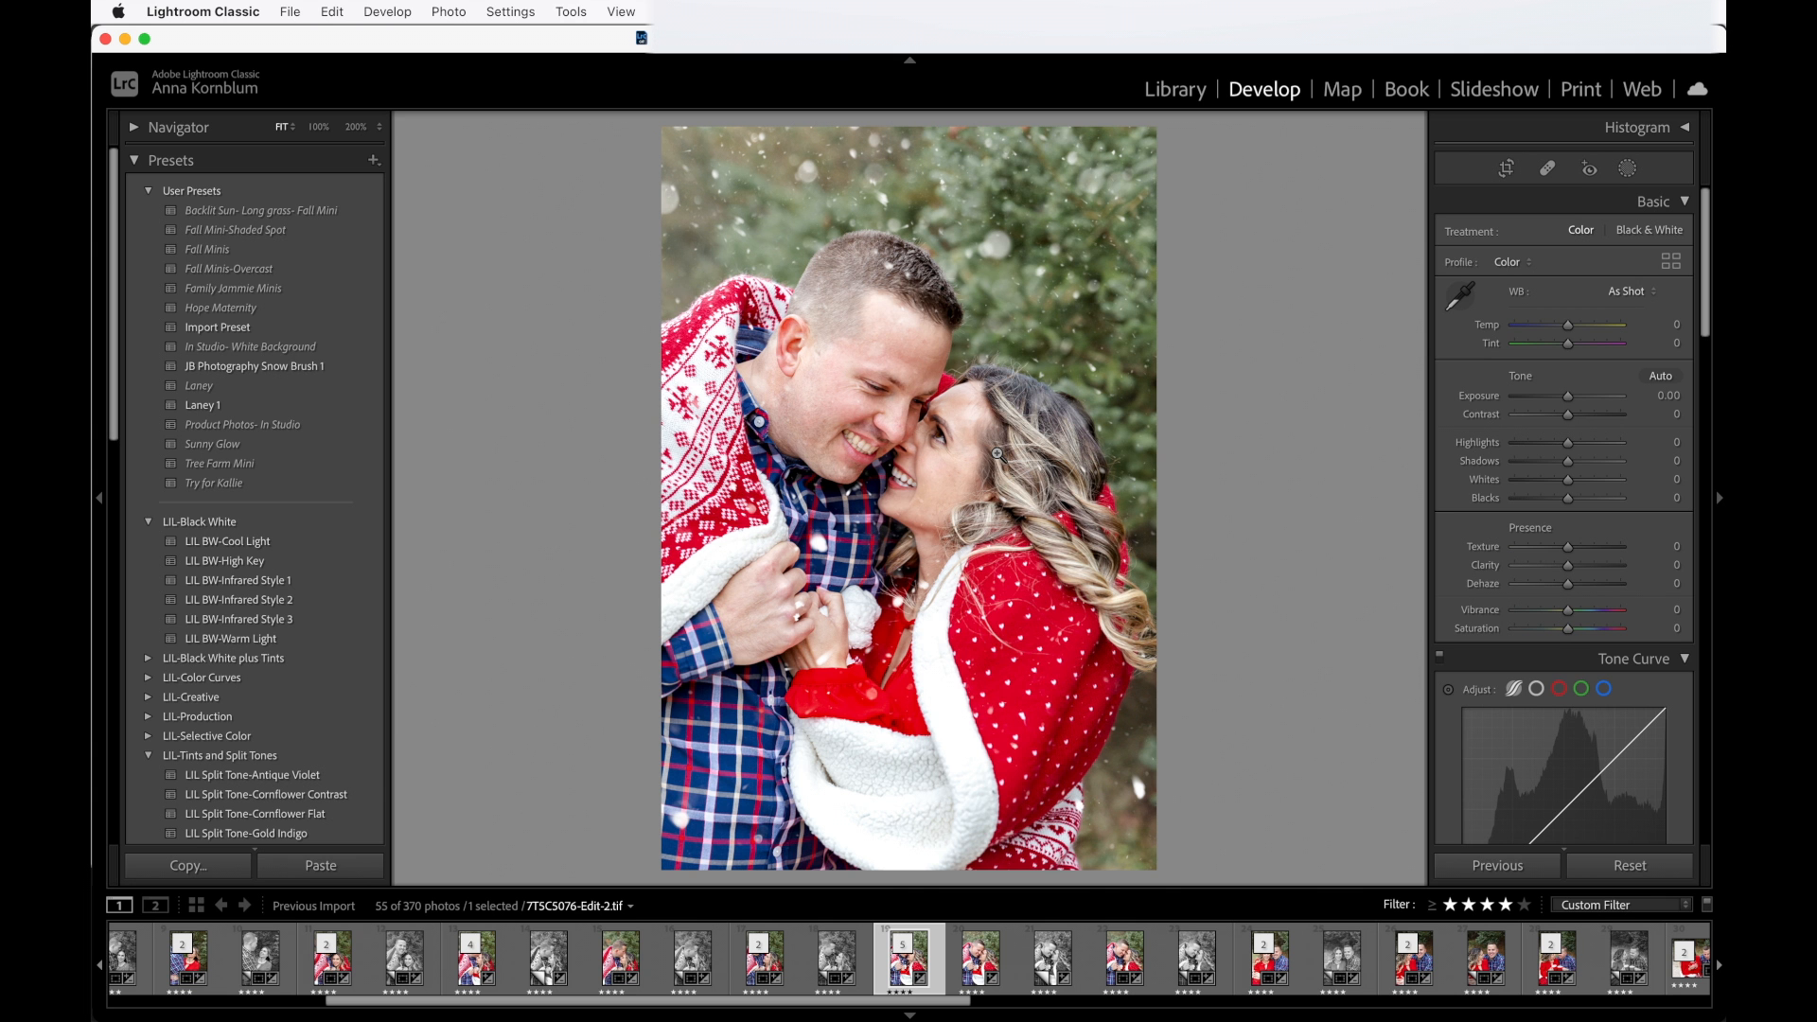